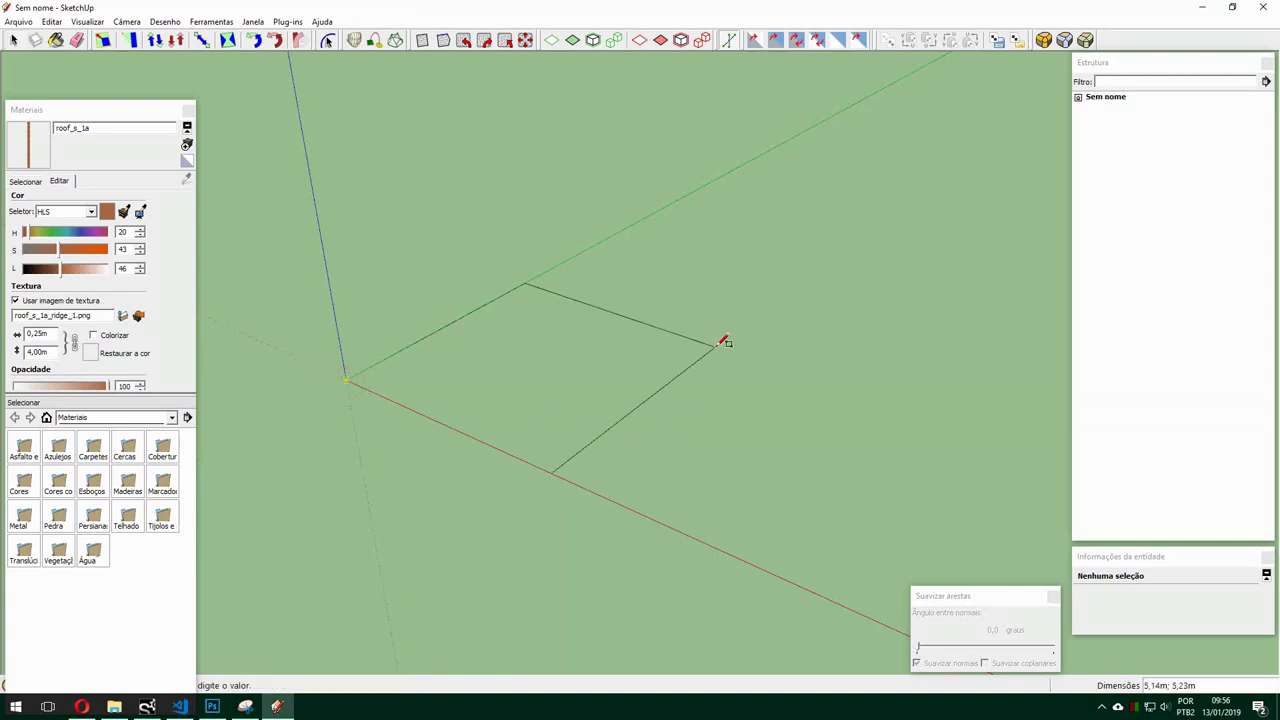
# Draw the 8;8 m square and raise its centre point 1,5 m into a hip roof.
pyautogui.write('8;8')
pyautogui.press('Return')
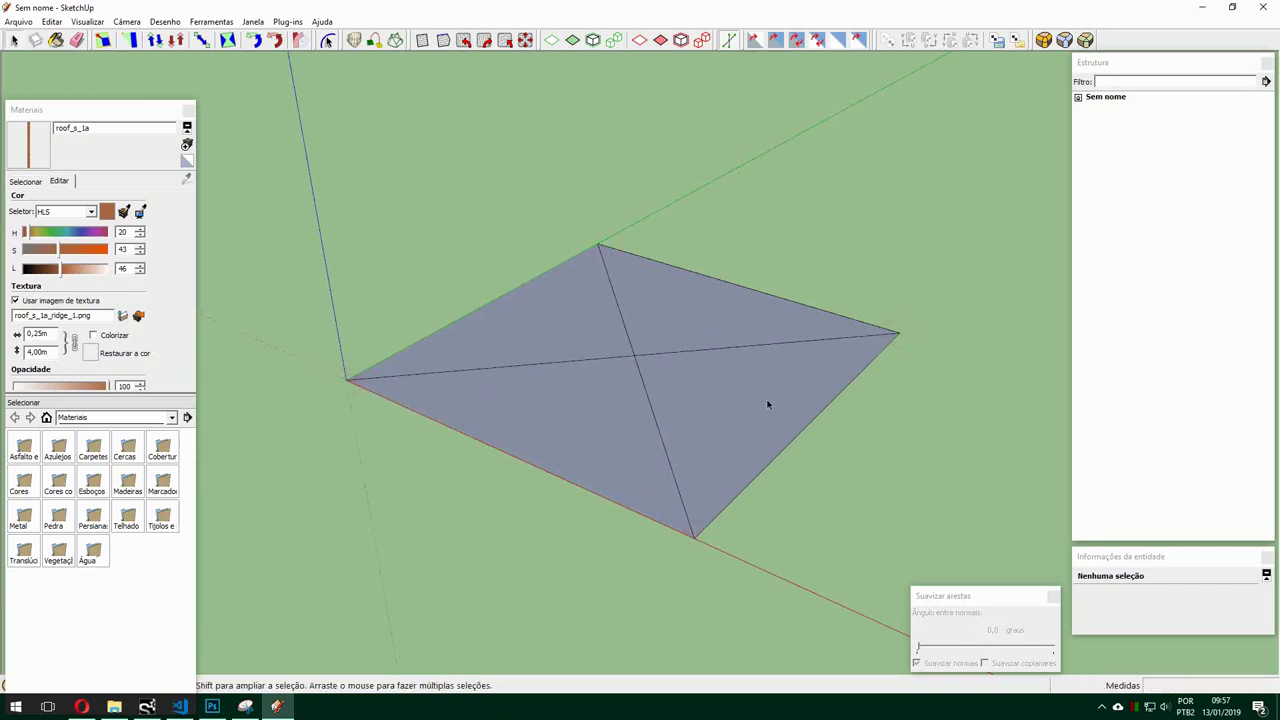
pyautogui.moveTo(766, 403)
pyautogui.mouseDown(button='middle')
pyautogui.moveTo(593, 311)
pyautogui.moveTo(636, 358)
pyautogui.mouseUp(button='middle')
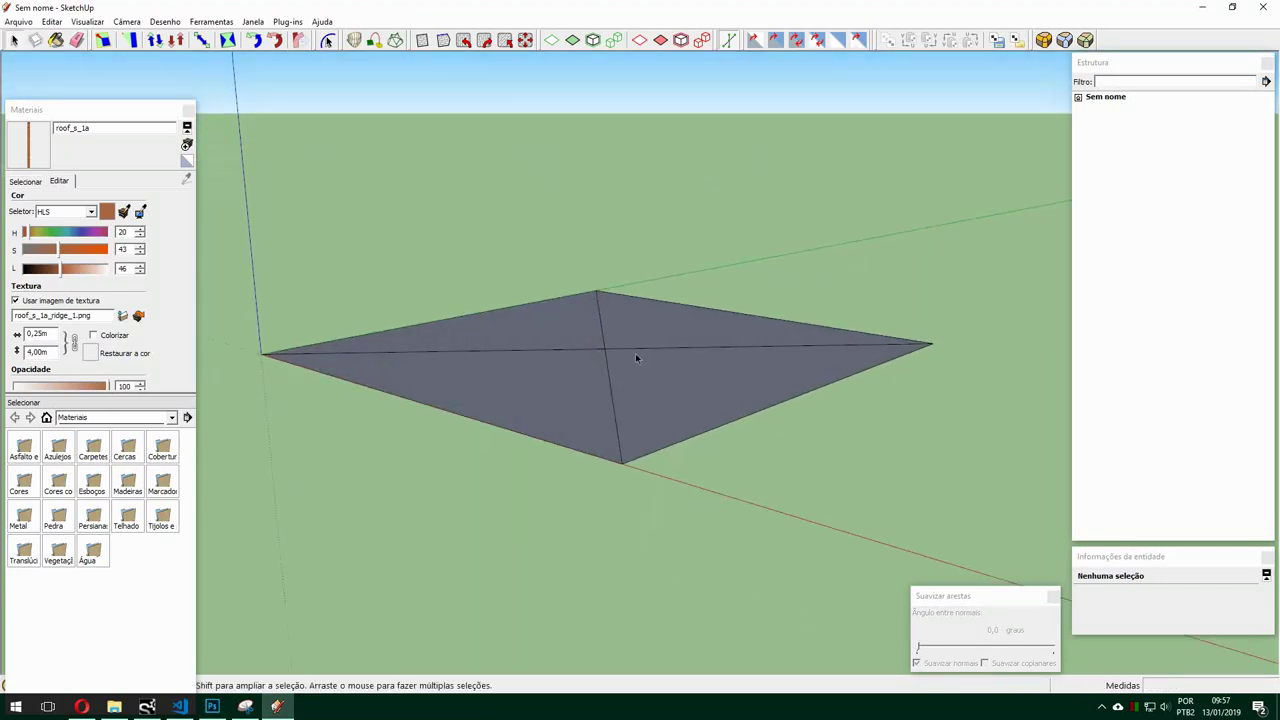
pyautogui.click(607, 349)
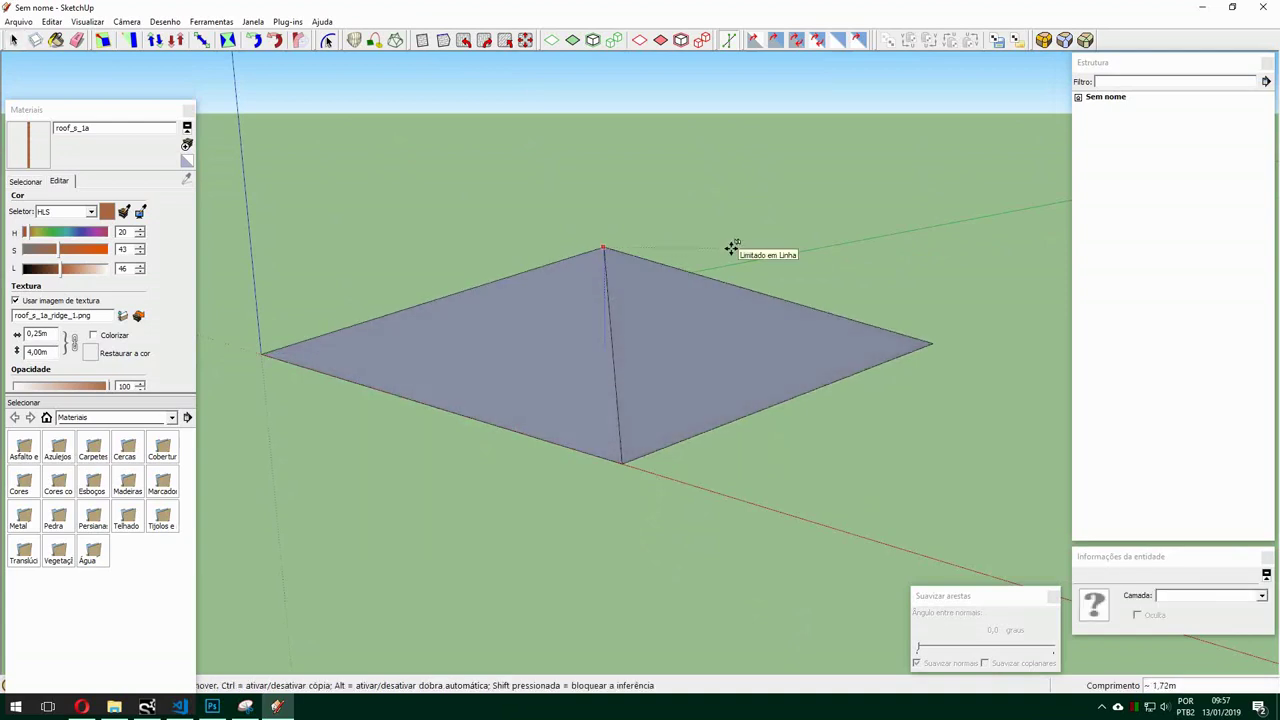
pyautogui.write('1,5')
pyautogui.press('Return')
# Close the base face and push it into a 0,15 m thick roof slab.
pyautogui.moveTo(634, 357); pyautogui.dragTo(587, 212, button='middle')
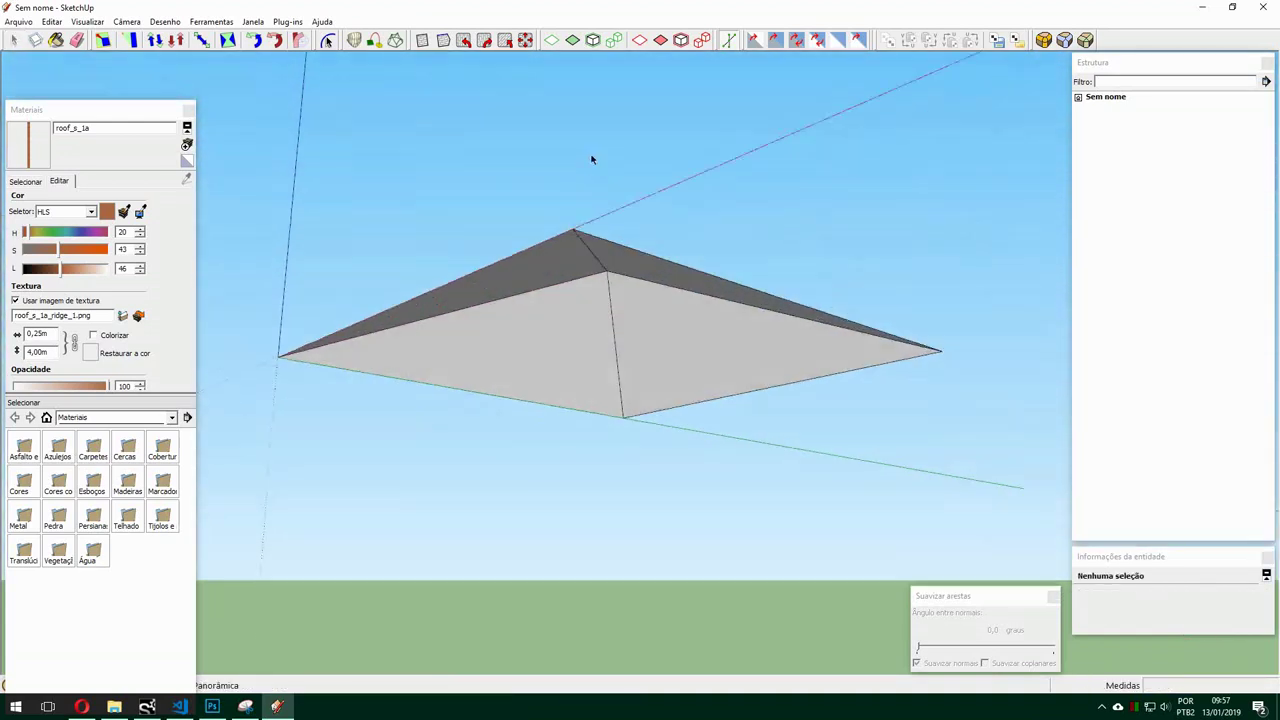
pyautogui.hotkey('ctrl', 'z')
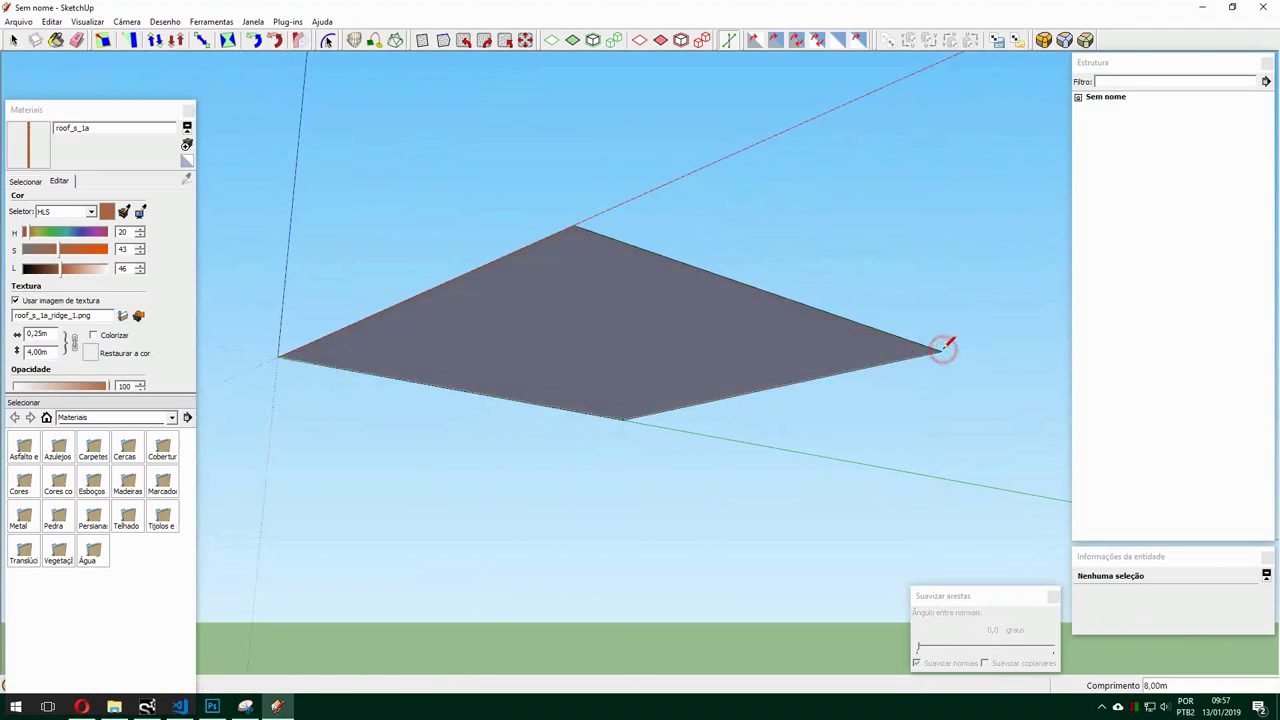
pyautogui.press('space')
pyautogui.doubleClick(603, 311)
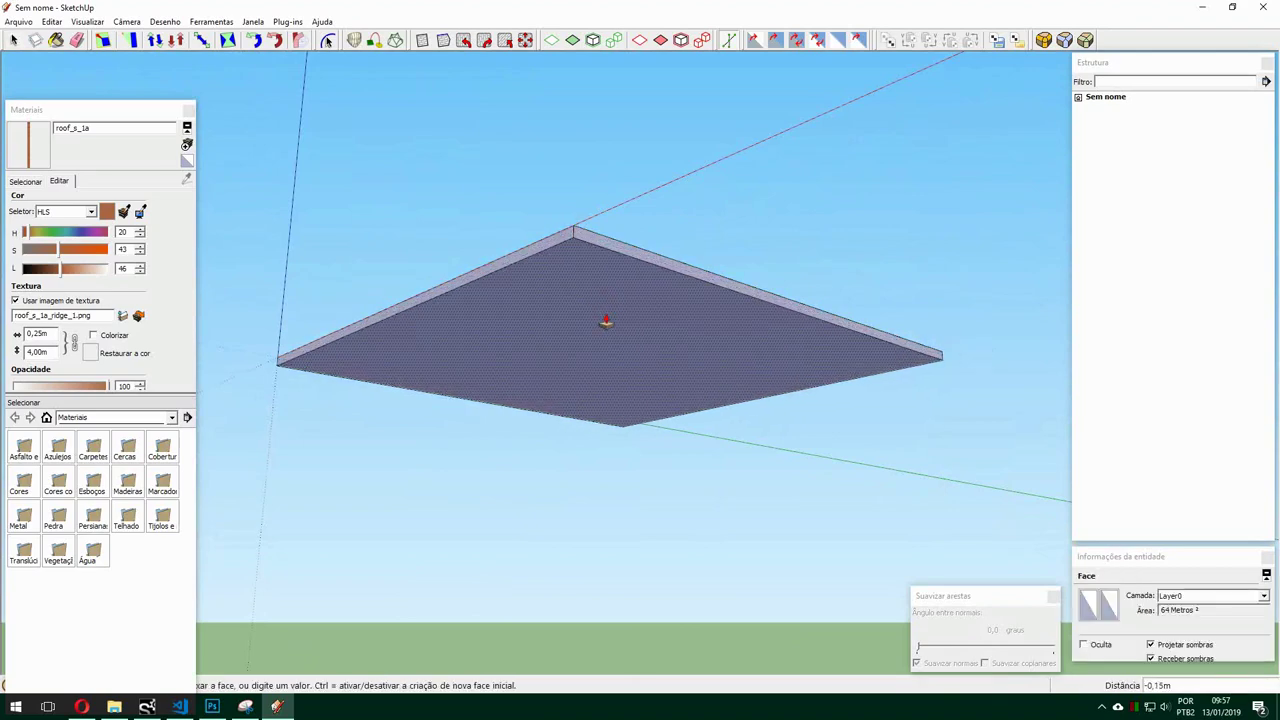
# Select the four hip edges of the roof slab.
pyautogui.press('space')
pyautogui.tripleClick(605, 316)
pyautogui.rightClick(605, 316)
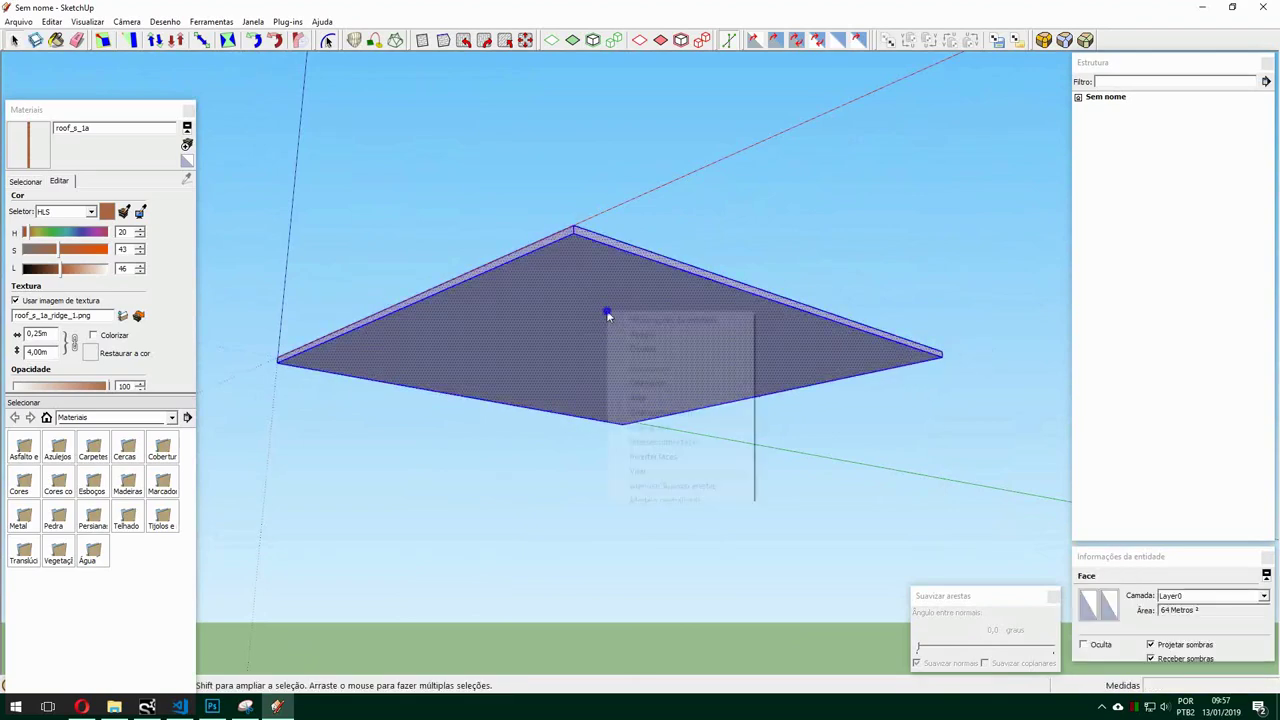
pyautogui.click(652, 450)
pyautogui.moveTo(652, 450)
pyautogui.mouseDown(button='middle')
pyautogui.moveTo(637, 467)
pyautogui.moveTo(660, 608)
pyautogui.mouseUp(button='middle')
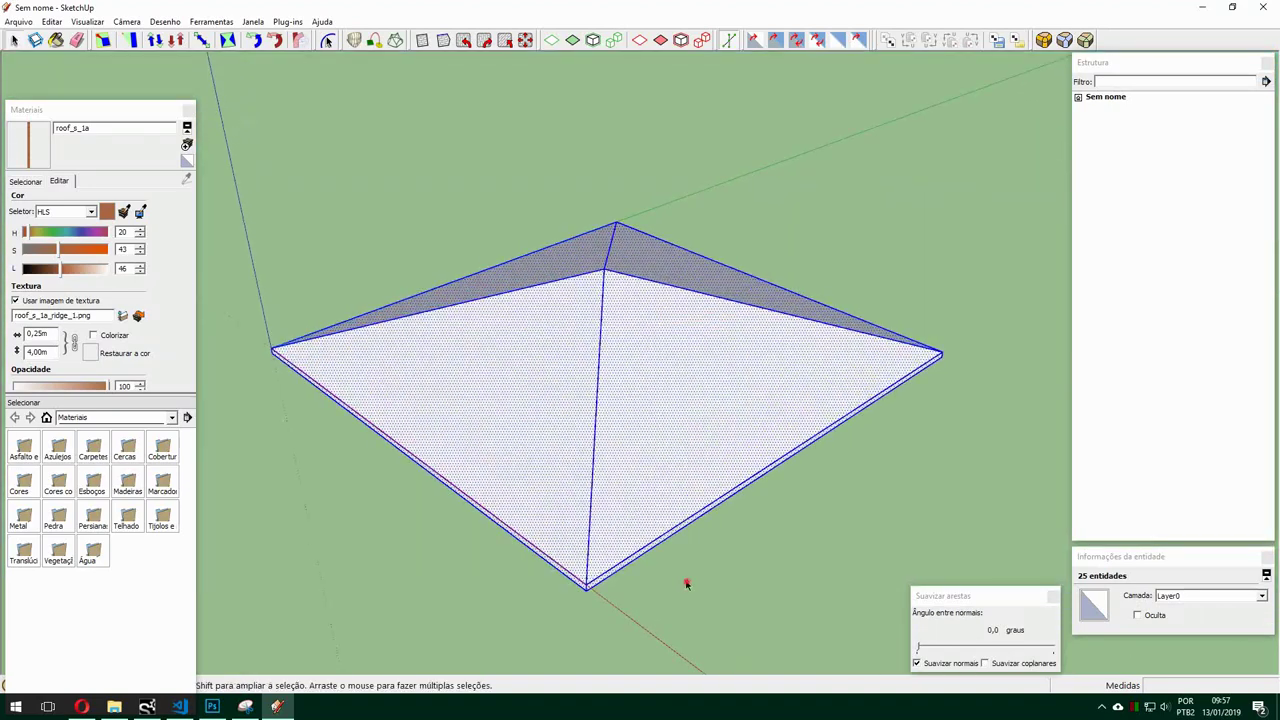
pyautogui.click(686, 584)
pyautogui.moveTo(631, 363); pyautogui.dragTo(579, 291, button='middle')
pyautogui.click(579, 291)
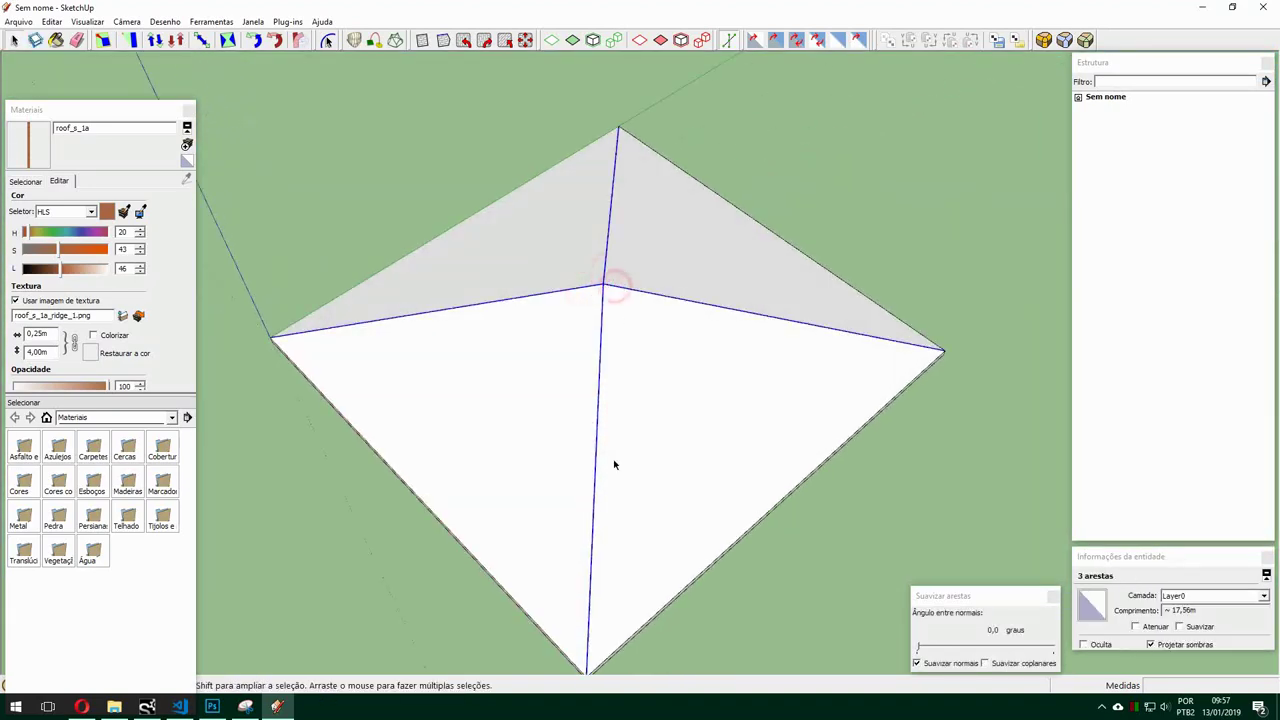
pyautogui.moveTo(614, 464); pyautogui.dragTo(623, 371, button='middle')
# Round the selected hip edges with RoundCorner using a 0,08 m offset.
pyautogui.click(1063, 42)
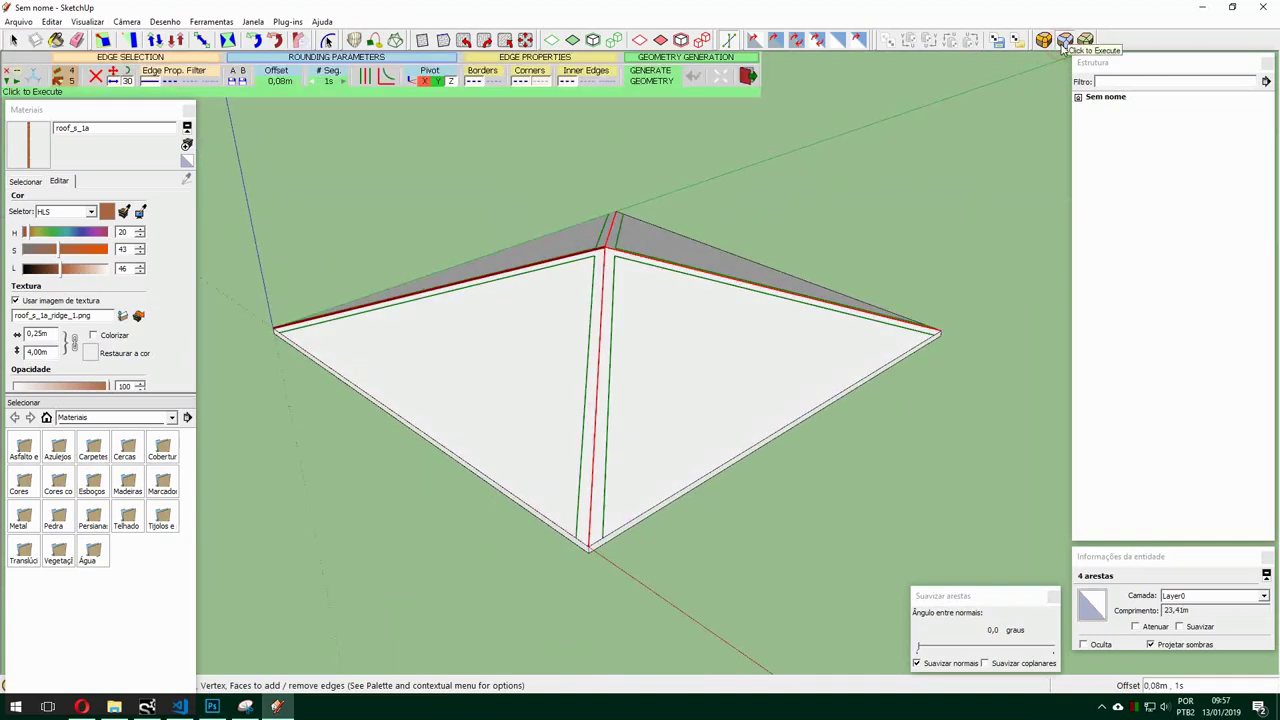
pyautogui.click(280, 80)
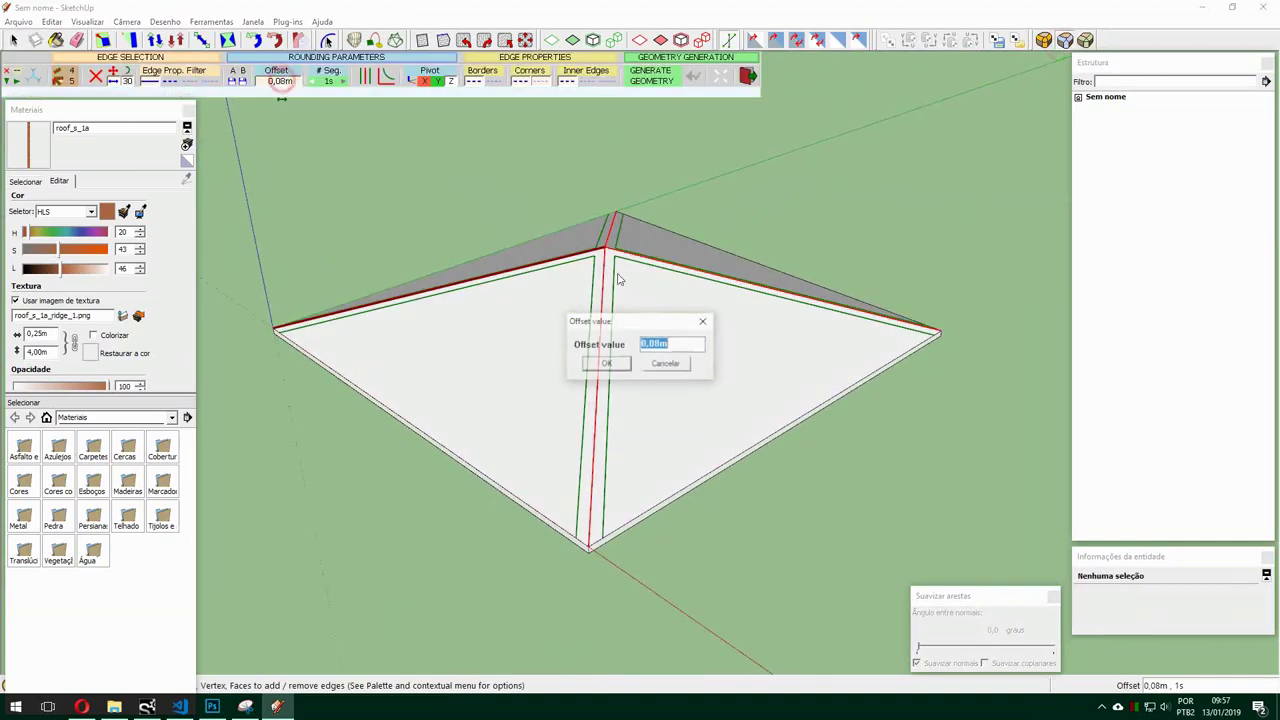
pyautogui.click(607, 364)
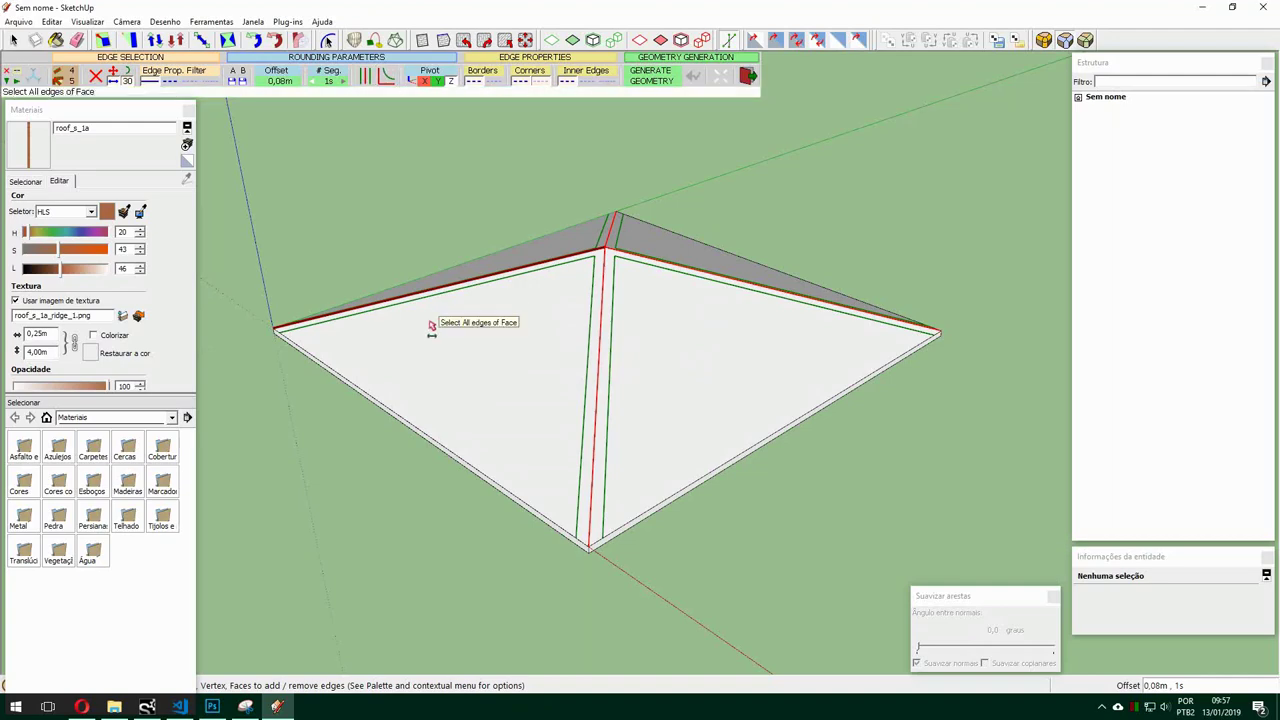
pyautogui.click(394, 548)
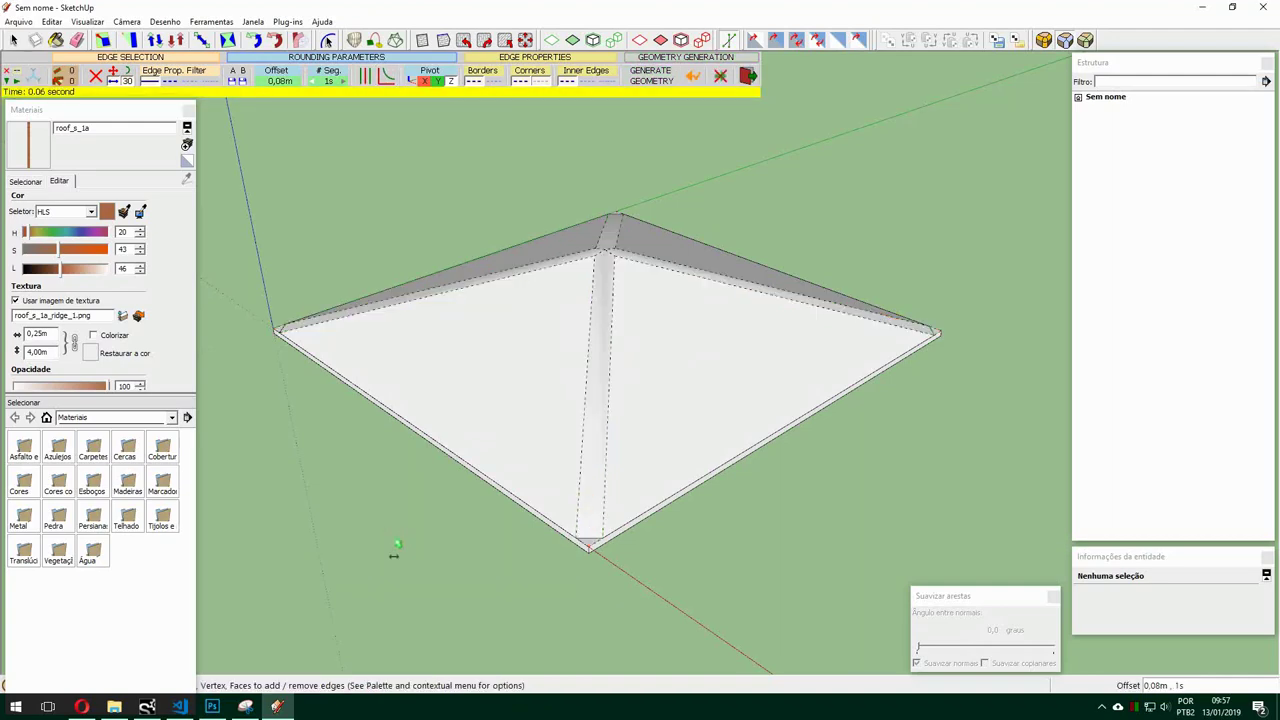
pyautogui.moveTo(599, 388)
pyautogui.mouseDown(button='middle')
pyautogui.moveTo(626, 474)
pyautogui.moveTo(640, 429)
pyautogui.mouseUp(button='middle')
# Push the small end faces at the hip corners back 0,10 m.
pyautogui.click(726, 568)
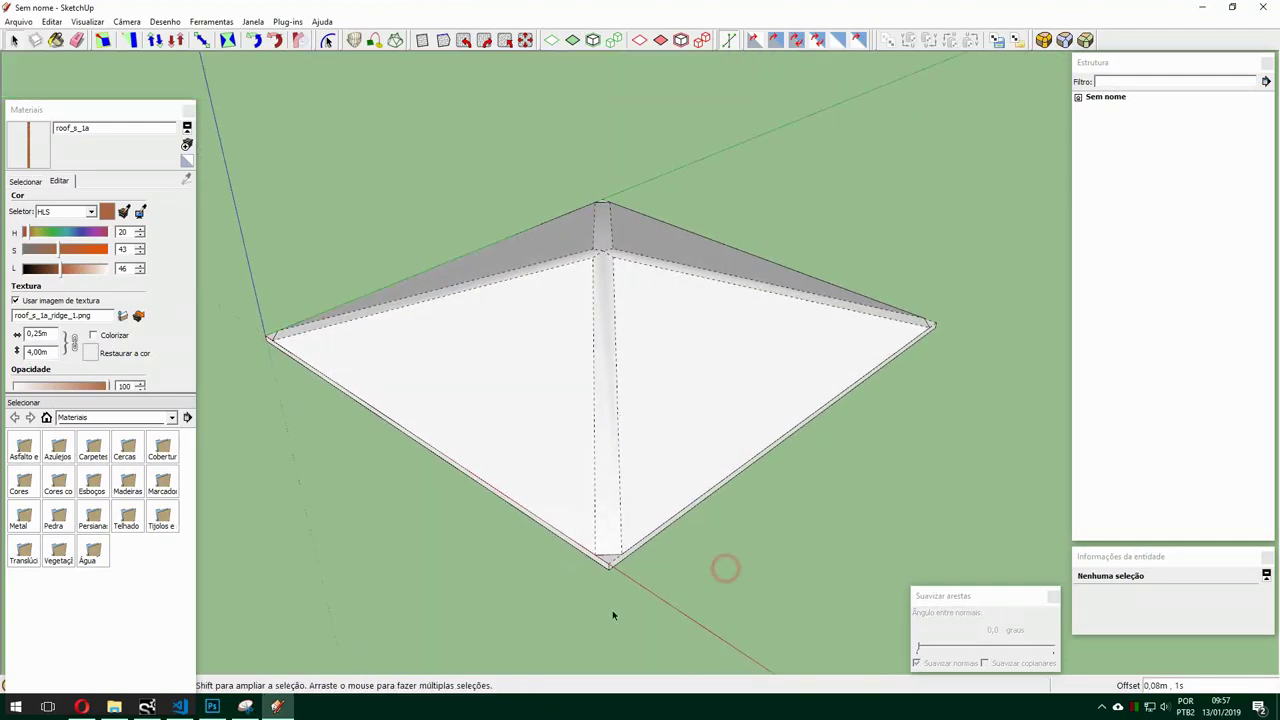
pyautogui.scroll(3, 621, 578)
pyautogui.scroll(2, 620, 580)
pyautogui.press('p')
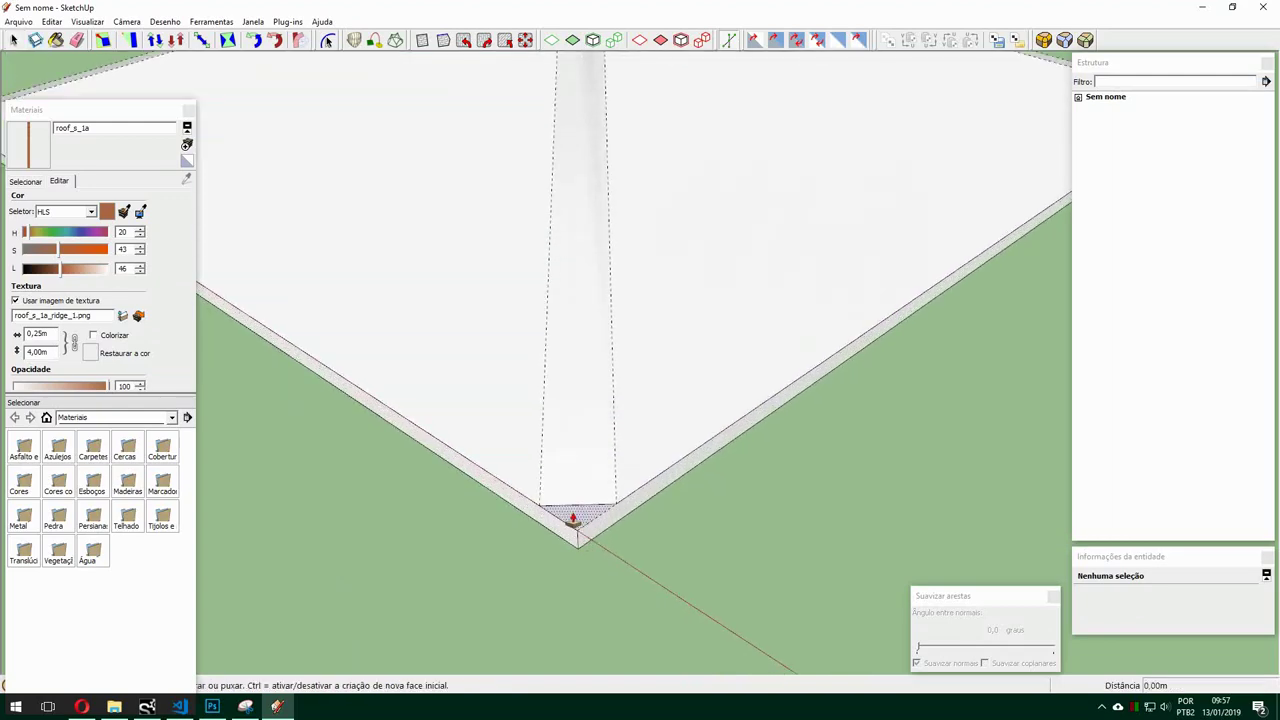
pyautogui.click(572, 513)
pyautogui.click(572, 513)
pyautogui.scroll(-3, 600, 480)
pyautogui.scroll(3, 686, 523)
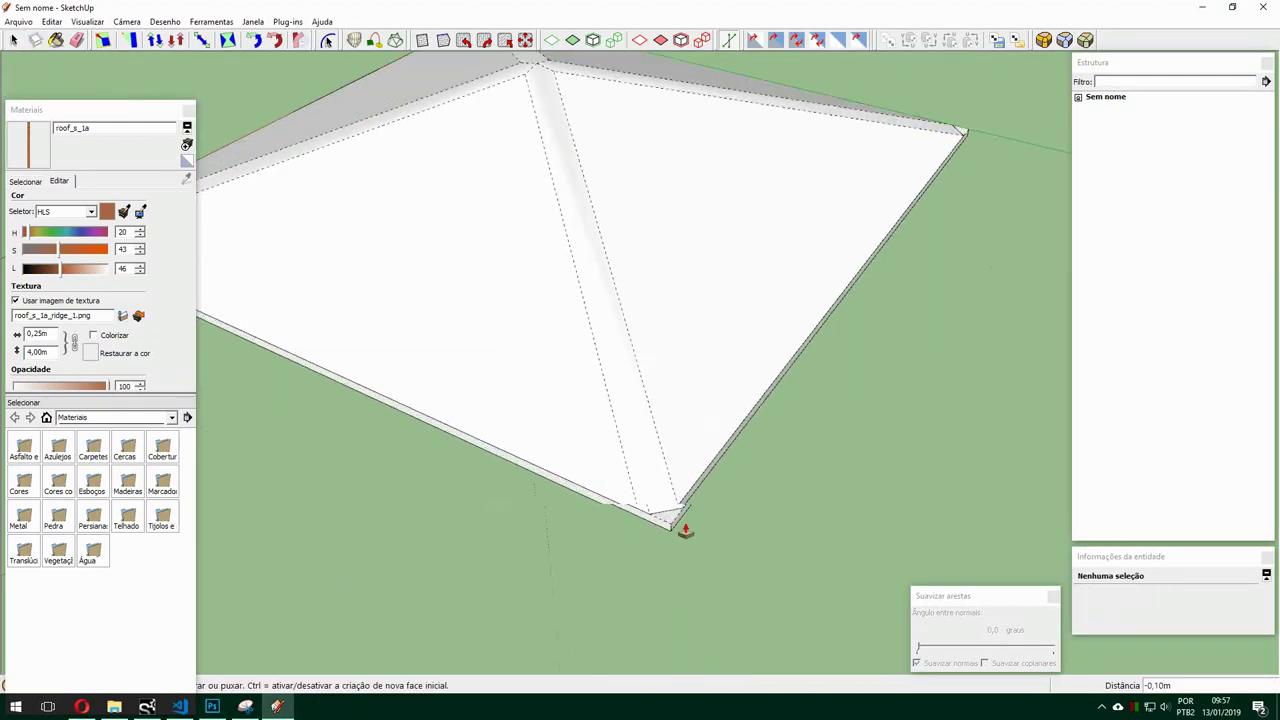
pyautogui.scroll(2, 626, 515)
pyautogui.scroll(-3, 629, 643)
pyautogui.scroll(2, 831, 491)
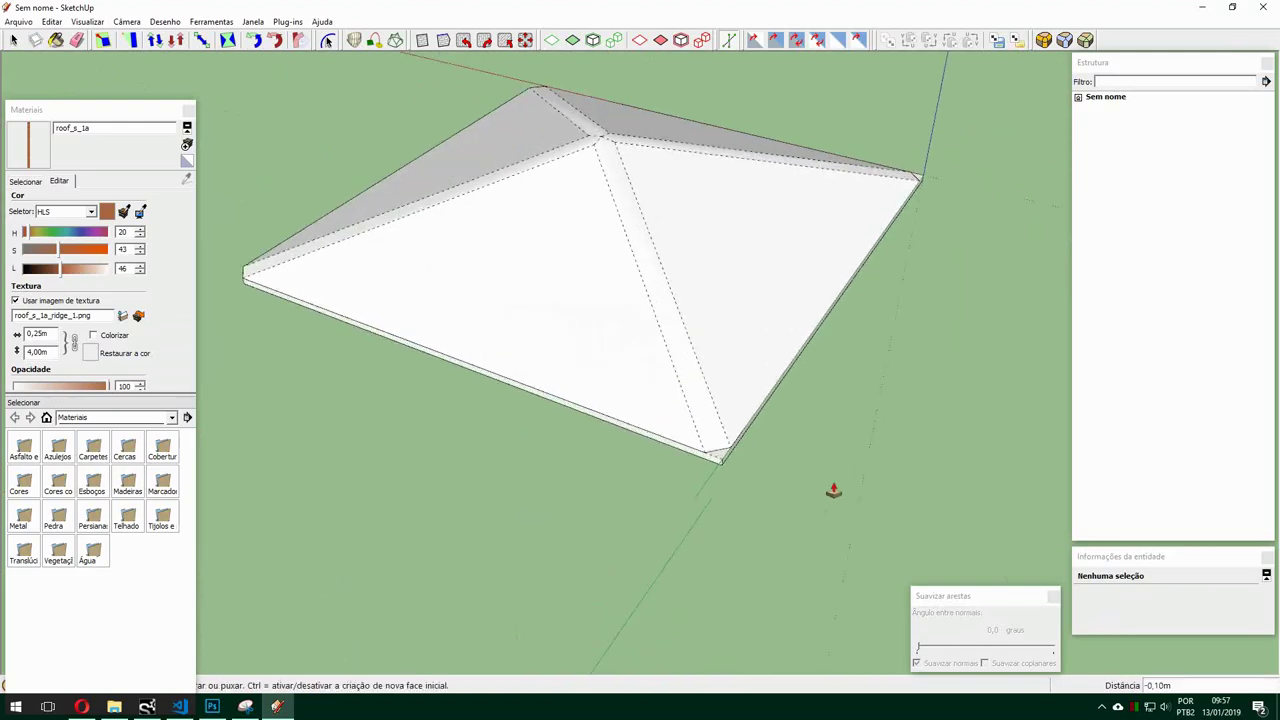
pyautogui.scroll(2, 613, 432)
pyautogui.scroll(-1, 614, 537)
pyautogui.scroll(-3, 883, 360)
pyautogui.scroll(2, 723, 534)
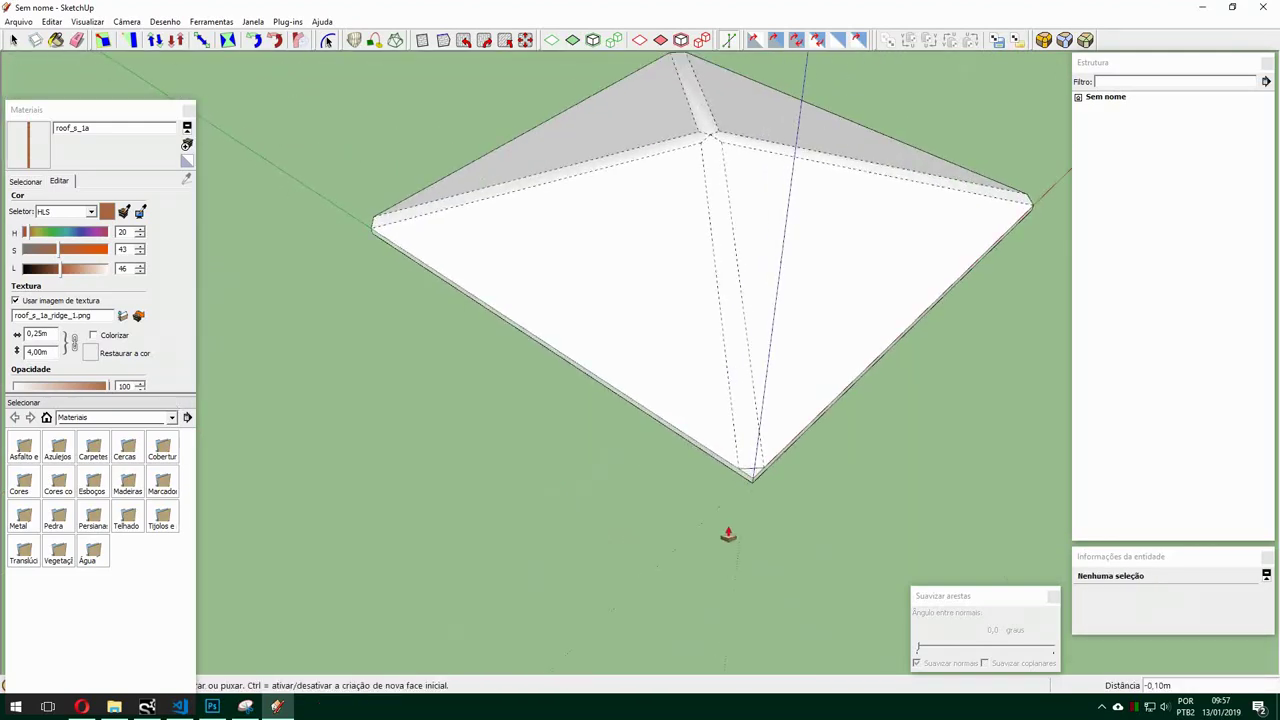
pyautogui.scroll(2, 821, 381)
pyautogui.scroll(-3, 749, 543)
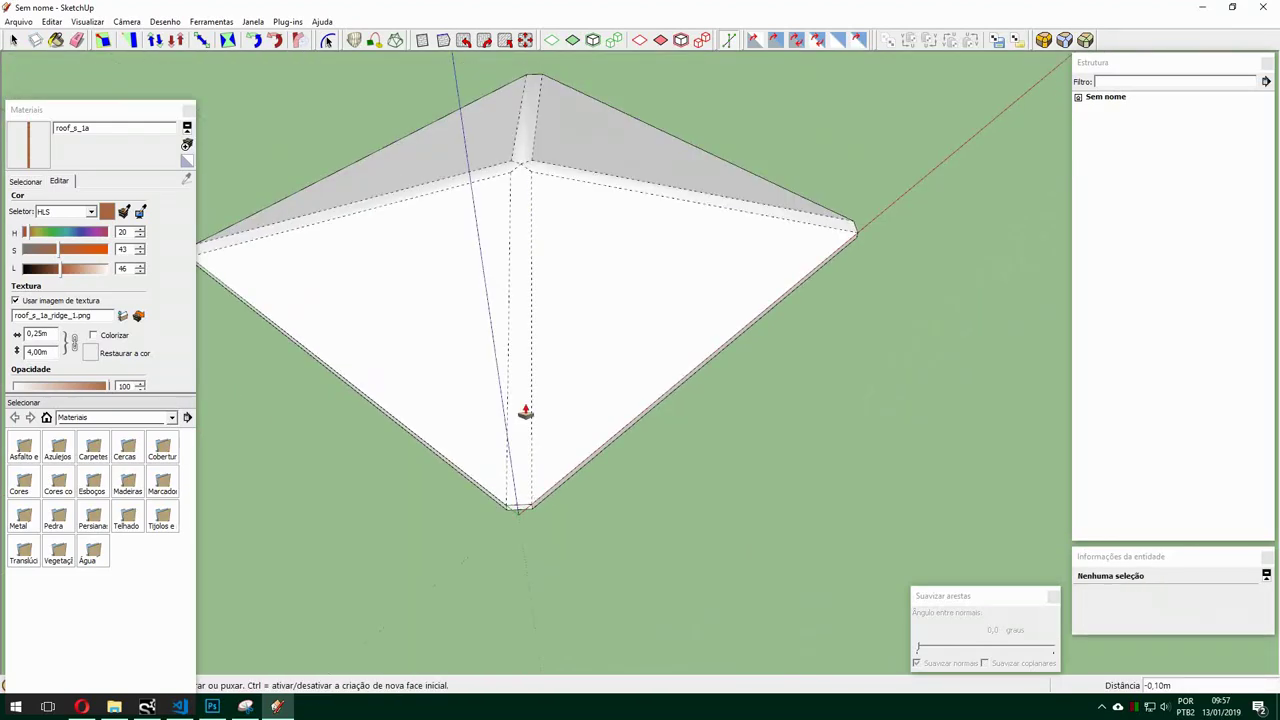
pyautogui.moveTo(523, 409); pyautogui.dragTo(517, 362, button='middle')
pyautogui.scroll(-2, 783, 352)
pyautogui.moveTo(783, 352)
pyautogui.mouseDown(button='middle')
pyautogui.moveTo(723, 320)
pyautogui.moveTo(651, 382)
pyautogui.moveTo(646, 503)
pyautogui.mouseUp(button='middle')
pyautogui.scroll(2, 714, 331)
# Clear the selection and switch to the Paint Bucket tool.
pyautogui.hotkey('ctrl', 't')
pyautogui.press('space')
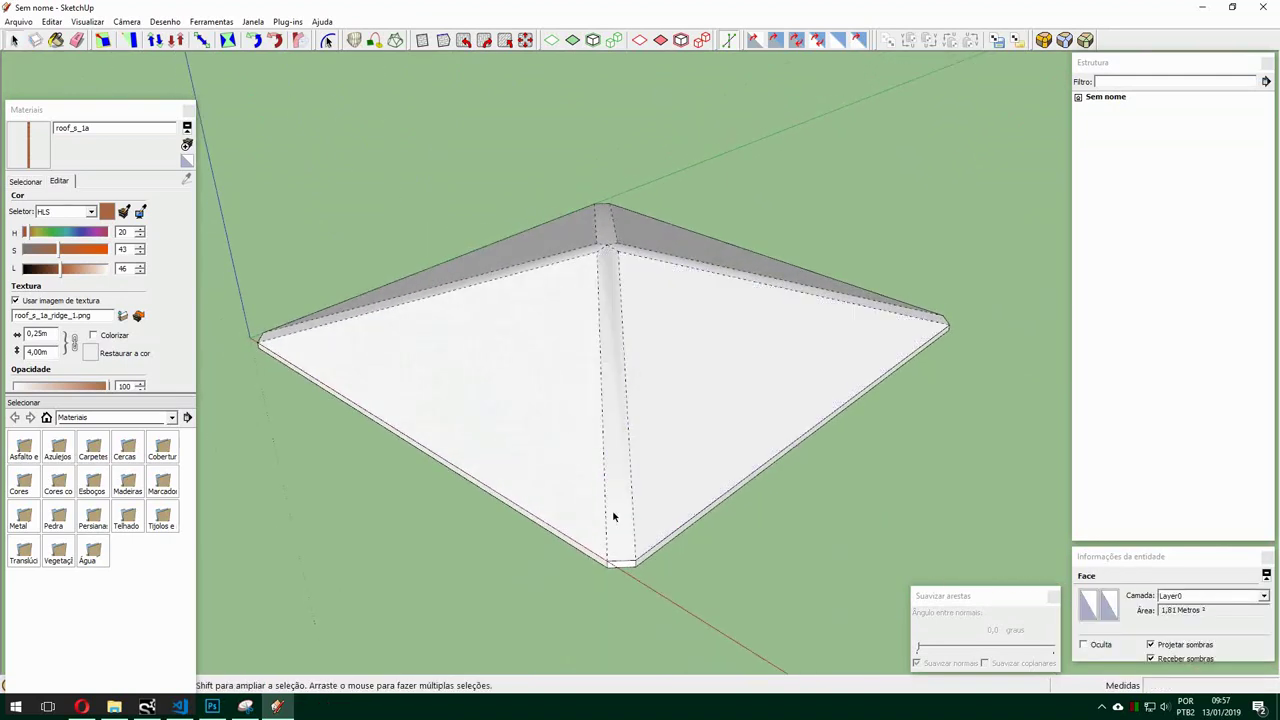
pyautogui.scroll(1, 246, 396)
pyautogui.click(37, 145)
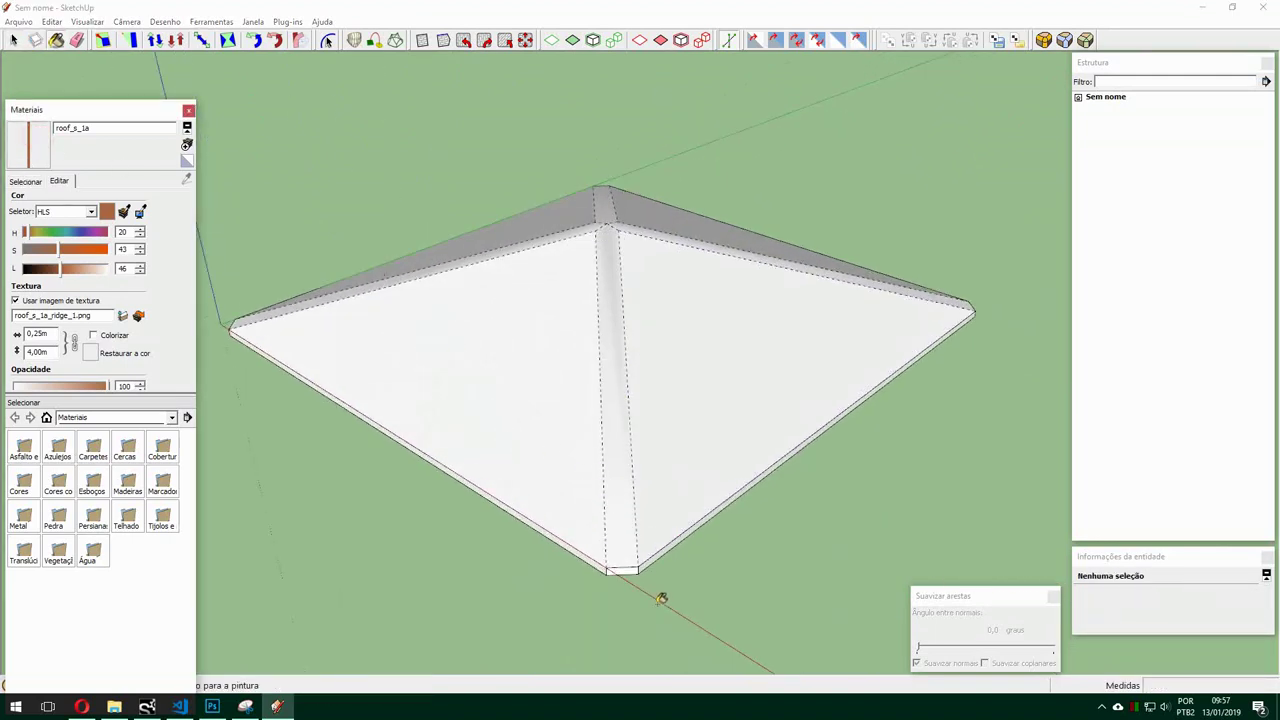
pyautogui.scroll(3, 661, 598)
# Paint a hip strip with roof_s_1a and align its texture to the strip's lower end.
pyautogui.scroll(1, 606, 529)
pyautogui.click(621, 527)
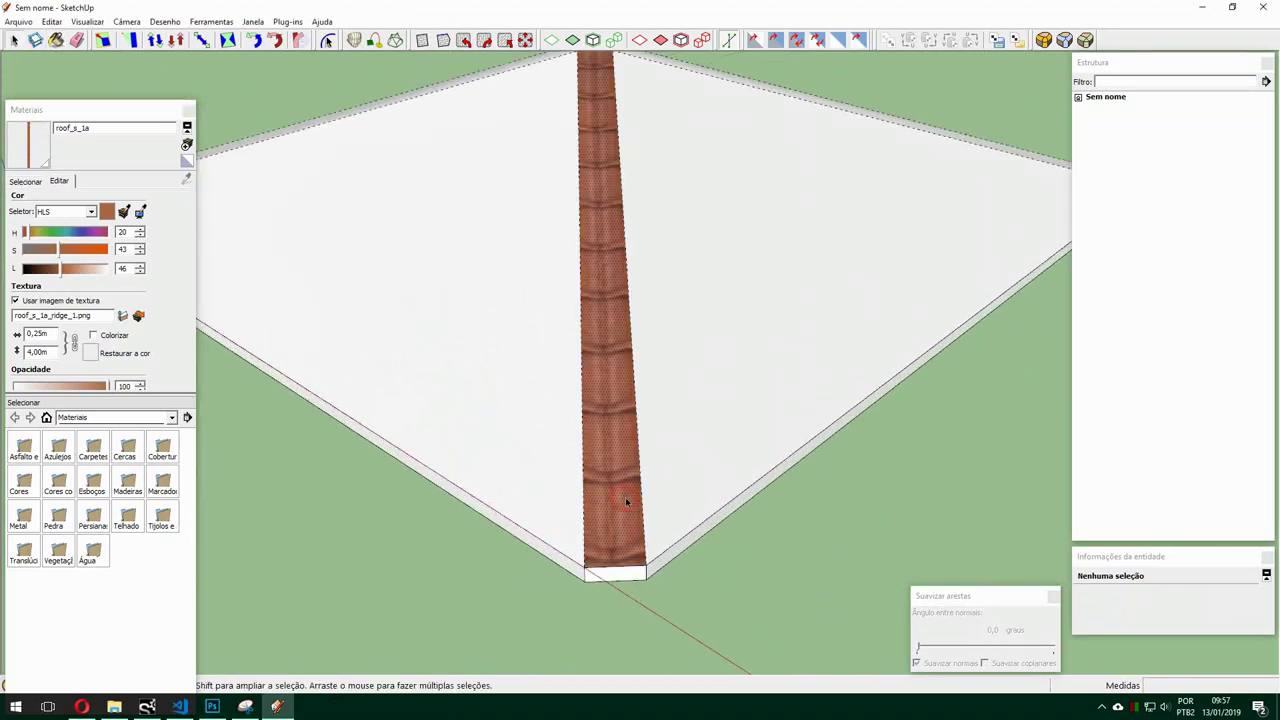
pyautogui.click(625, 497)
pyautogui.click(523, 42)
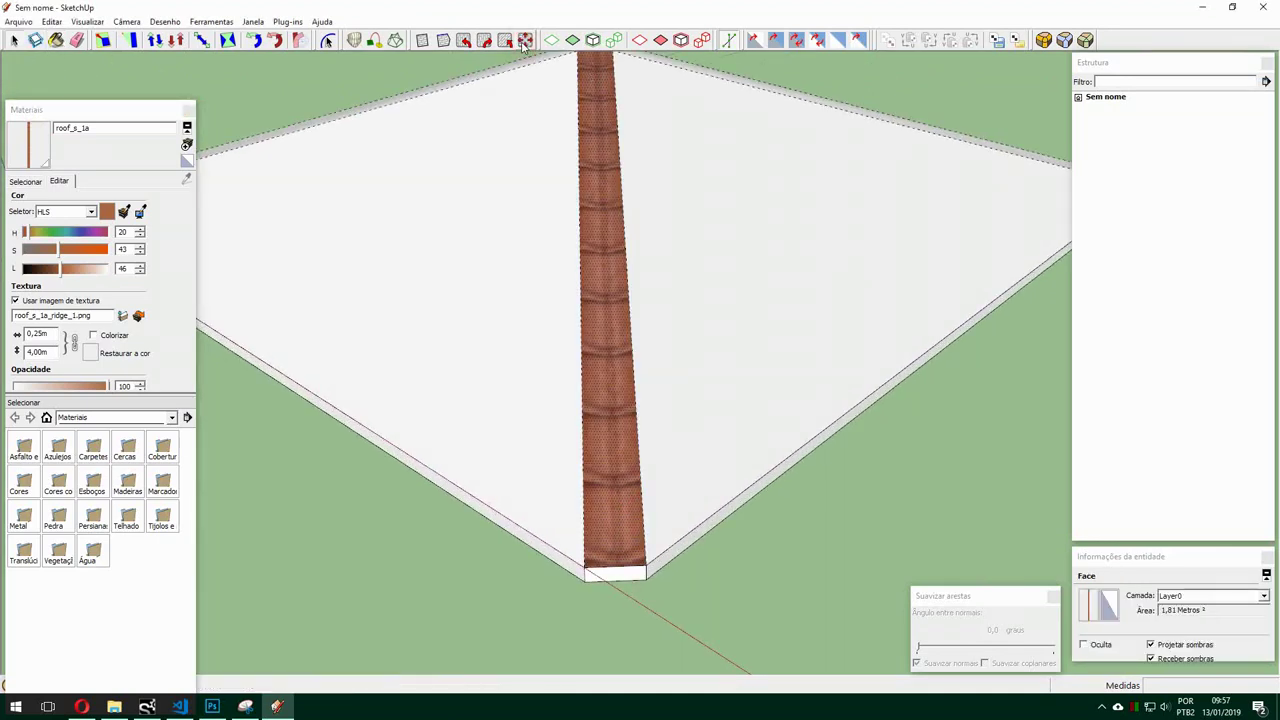
pyautogui.rightClick(620, 505)
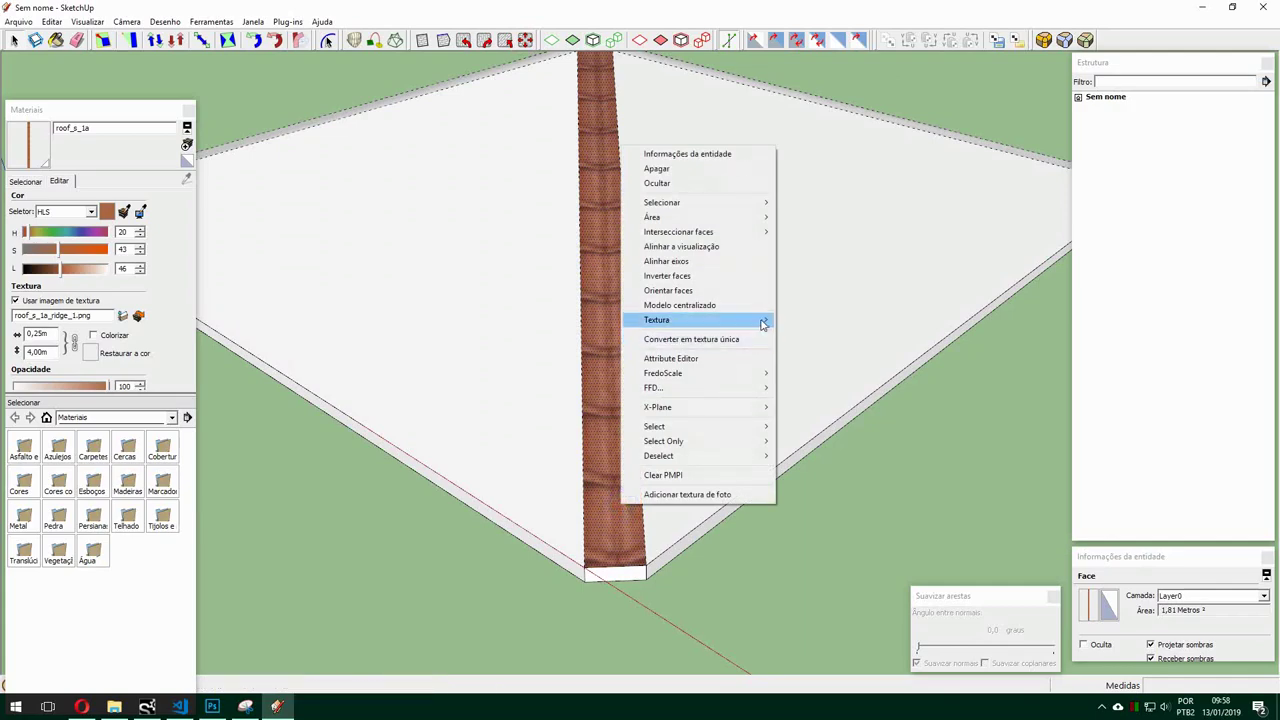
pyautogui.click(805, 318)
pyautogui.scroll(-3, 594, 372)
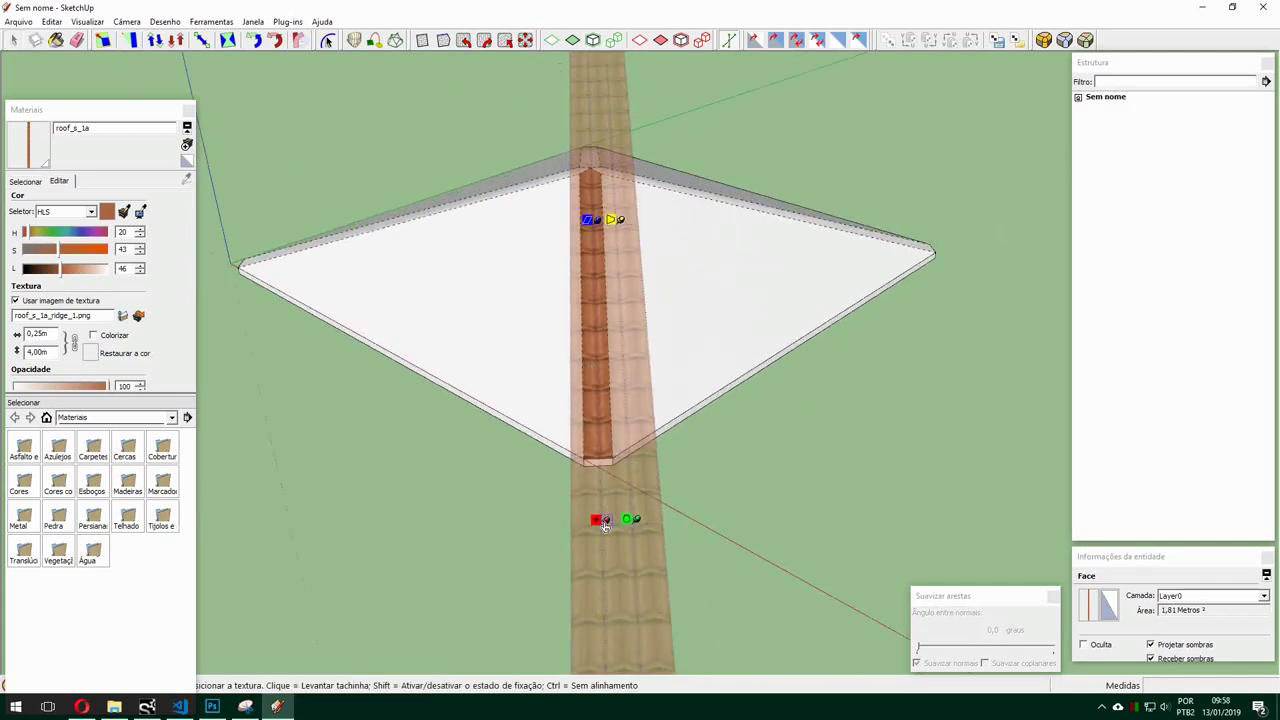
pyautogui.moveTo(605, 525); pyautogui.dragTo(597, 460)
pyautogui.scroll(3, 597, 460)
pyautogui.click(573, 538)
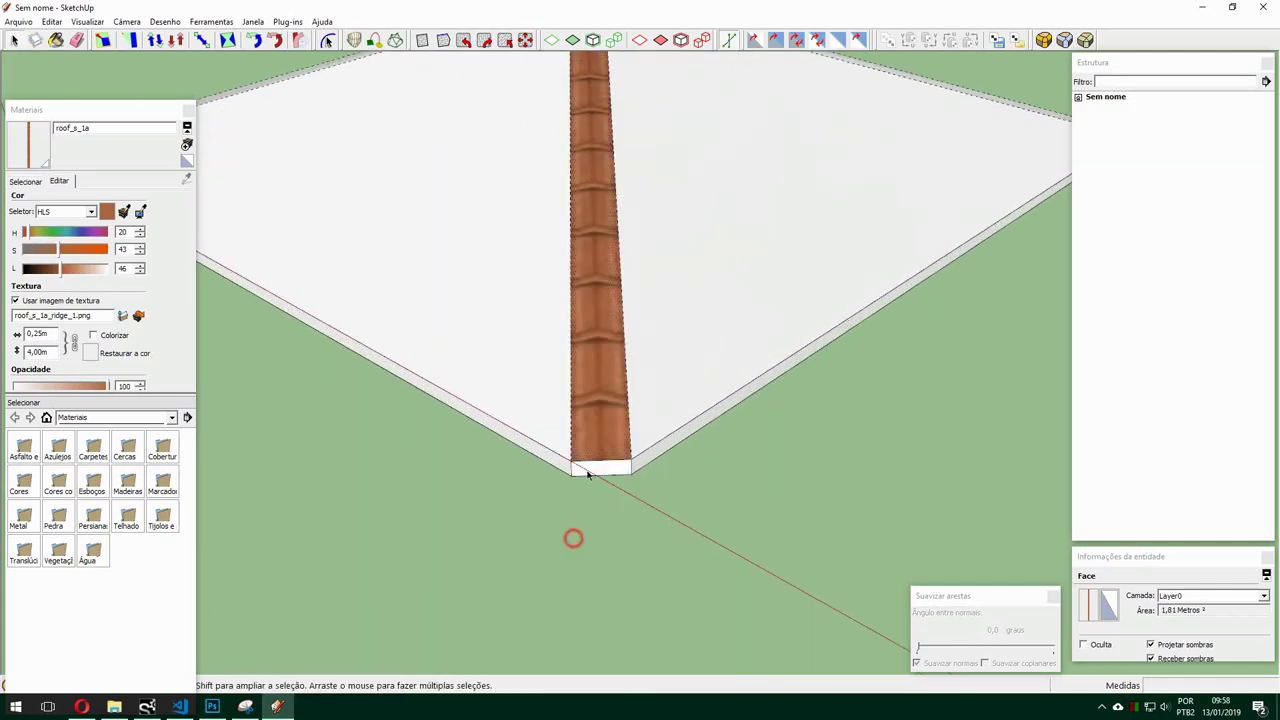
pyautogui.scroll(2, 588, 474)
# Reposition another hip strip's ridge-tile texture so it starts at the roof corner.
pyautogui.press('b')
pyautogui.scroll(2, 626, 470)
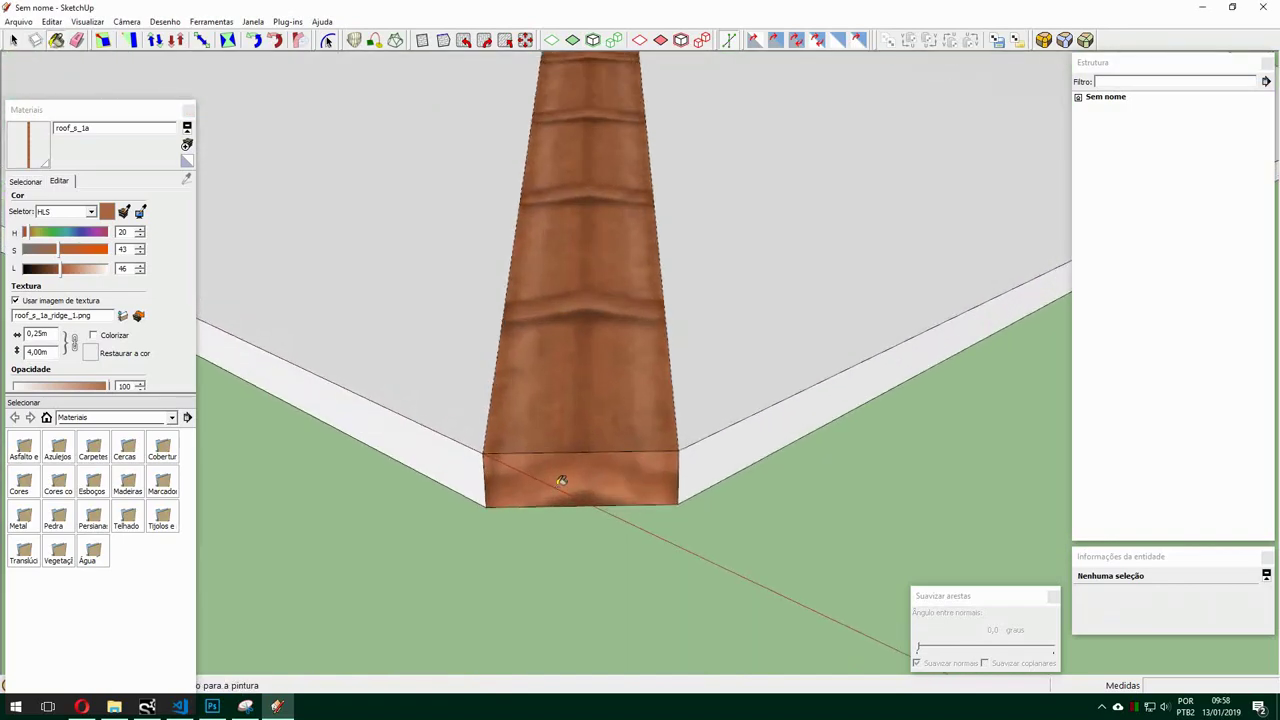
pyautogui.scroll(-2, 561, 481)
pyautogui.scroll(-2, 568, 474)
pyautogui.moveTo(420, 471)
pyautogui.mouseDown(button='middle')
pyautogui.moveTo(624, 347)
pyautogui.moveTo(771, 408)
pyautogui.mouseUp(button='middle')
pyautogui.scroll(3, 763, 407)
pyautogui.rightClick(757, 408)
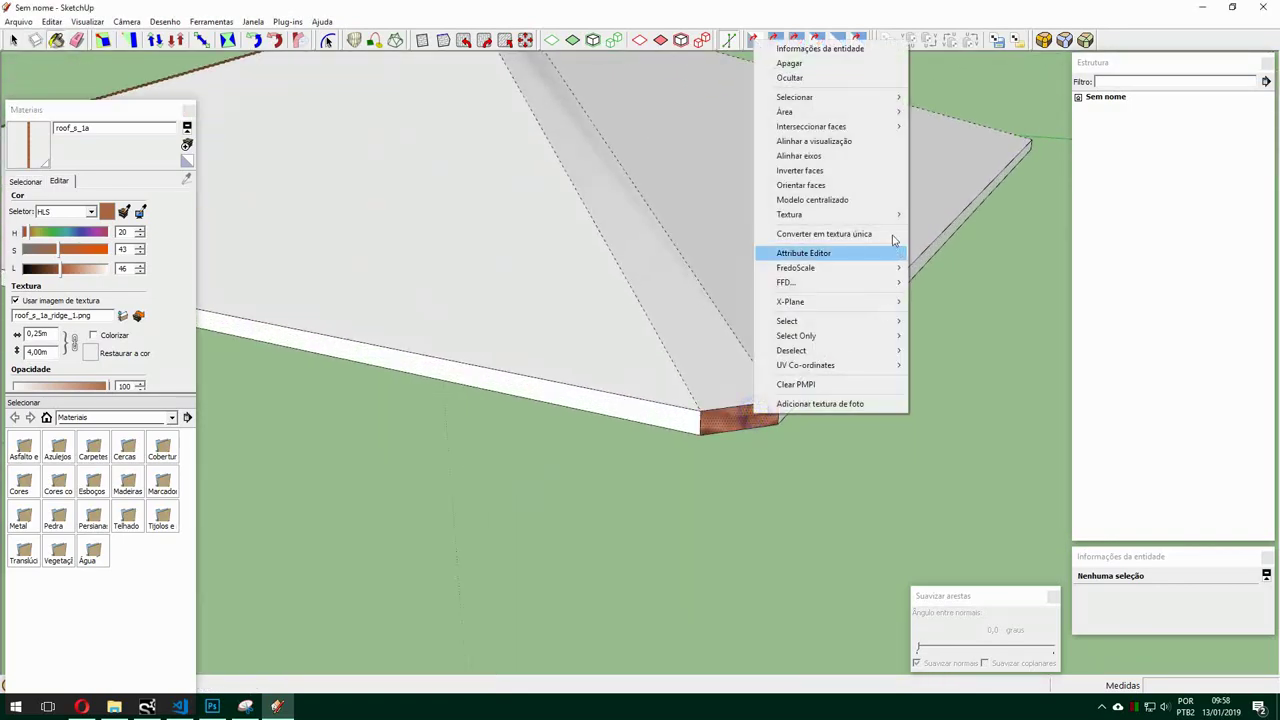
pyautogui.click(940, 216)
pyautogui.moveTo(760, 400); pyautogui.dragTo(622, 362, button='middle')
pyautogui.scroll(-2, 622, 362)
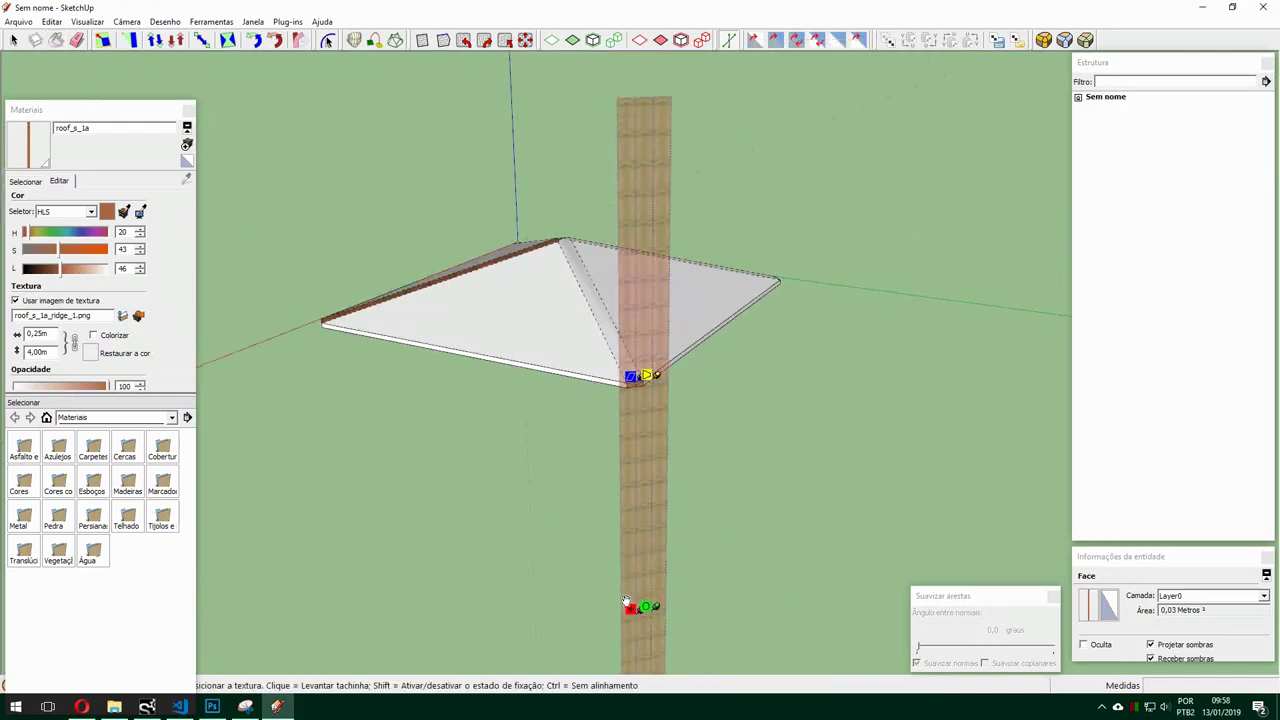
pyautogui.moveTo(633, 607); pyautogui.dragTo(643, 383)
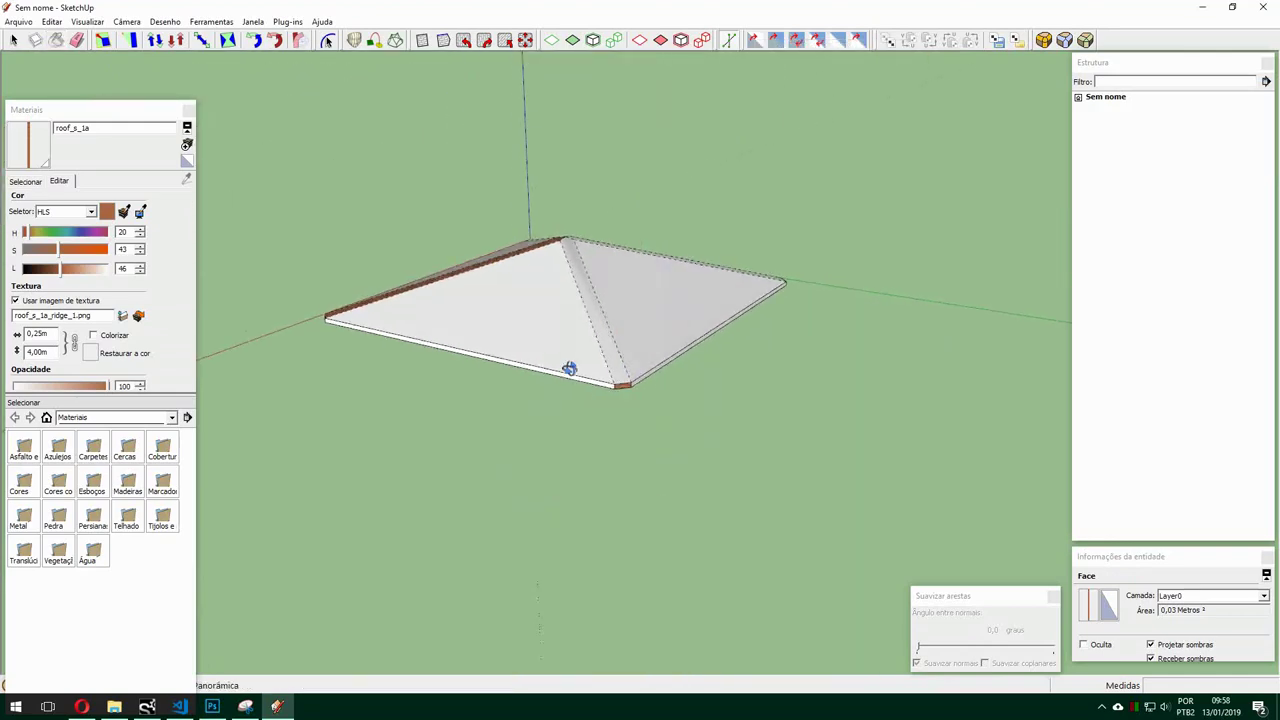
pyautogui.scroll(3, 475, 370)
pyautogui.click(516, 455)
pyautogui.scroll(-5, 493, 348)
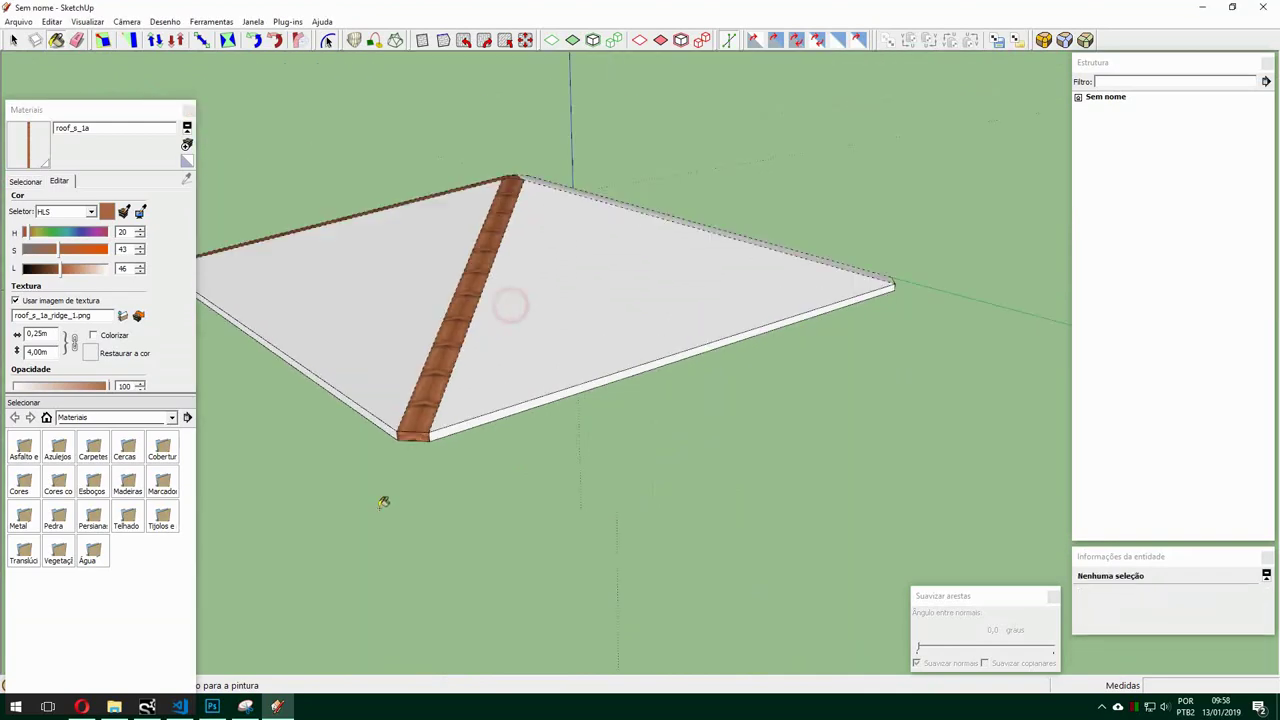
# Align the brown corner end face's tile texture to the roof corner.
pyautogui.moveTo(386, 500); pyautogui.dragTo(480, 309, button='middle')
pyautogui.scroll(5, 663, 446)
pyautogui.moveTo(665, 437); pyautogui.dragTo(708, 446, button='middle')
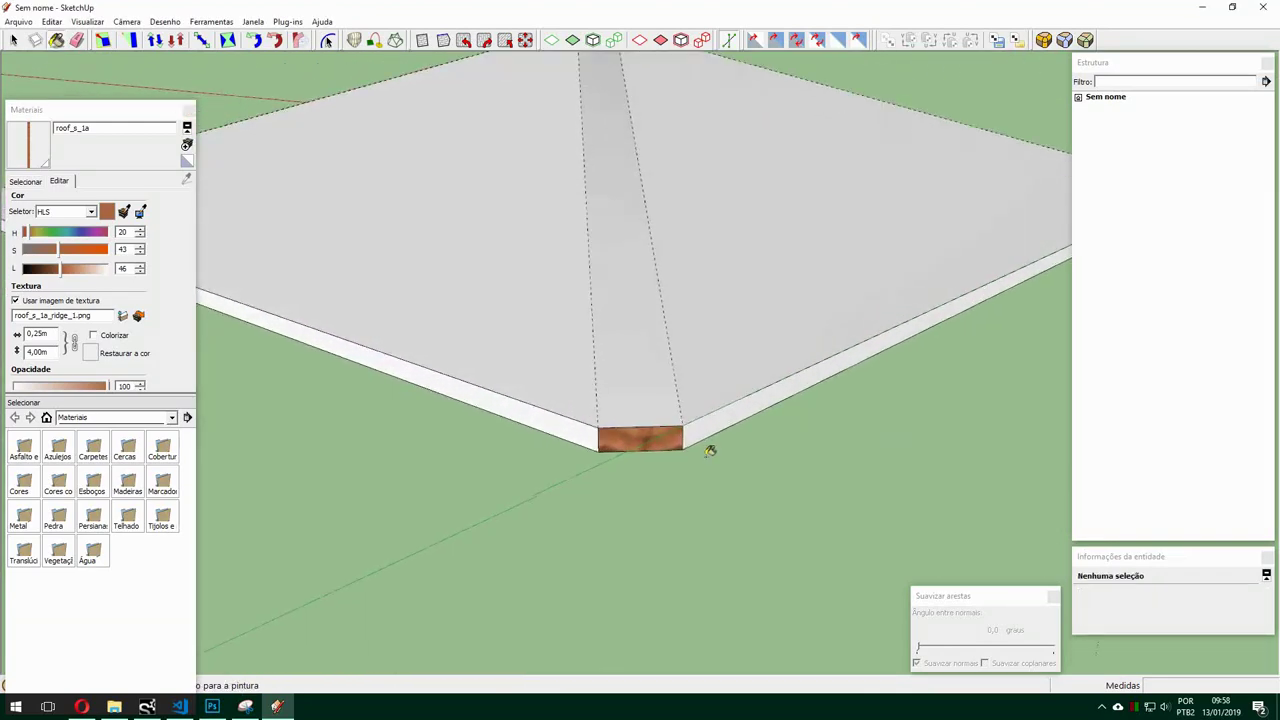
pyautogui.scroll(3, 660, 435)
pyautogui.rightClick(557, 406)
pyautogui.moveTo(630, 211)
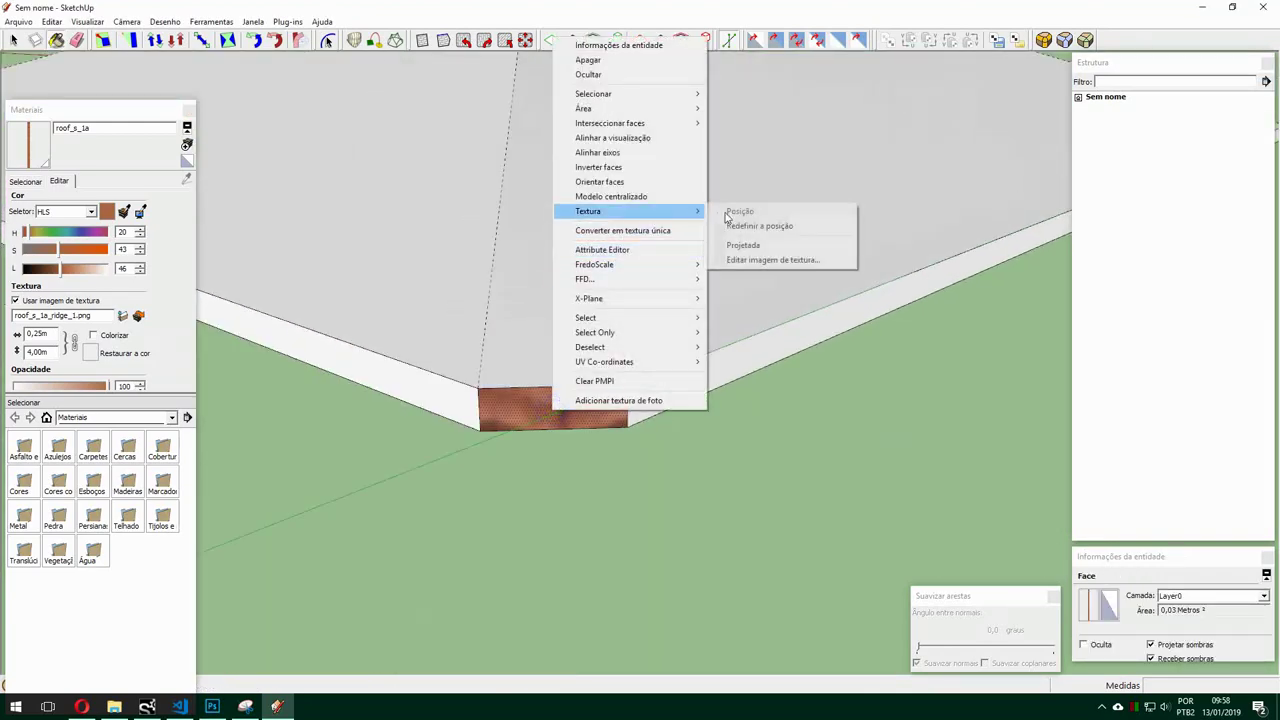
pyautogui.click(737, 208)
pyautogui.moveTo(651, 240); pyautogui.dragTo(573, 400, button='middle')
pyautogui.moveTo(579, 660); pyautogui.dragTo(583, 313)
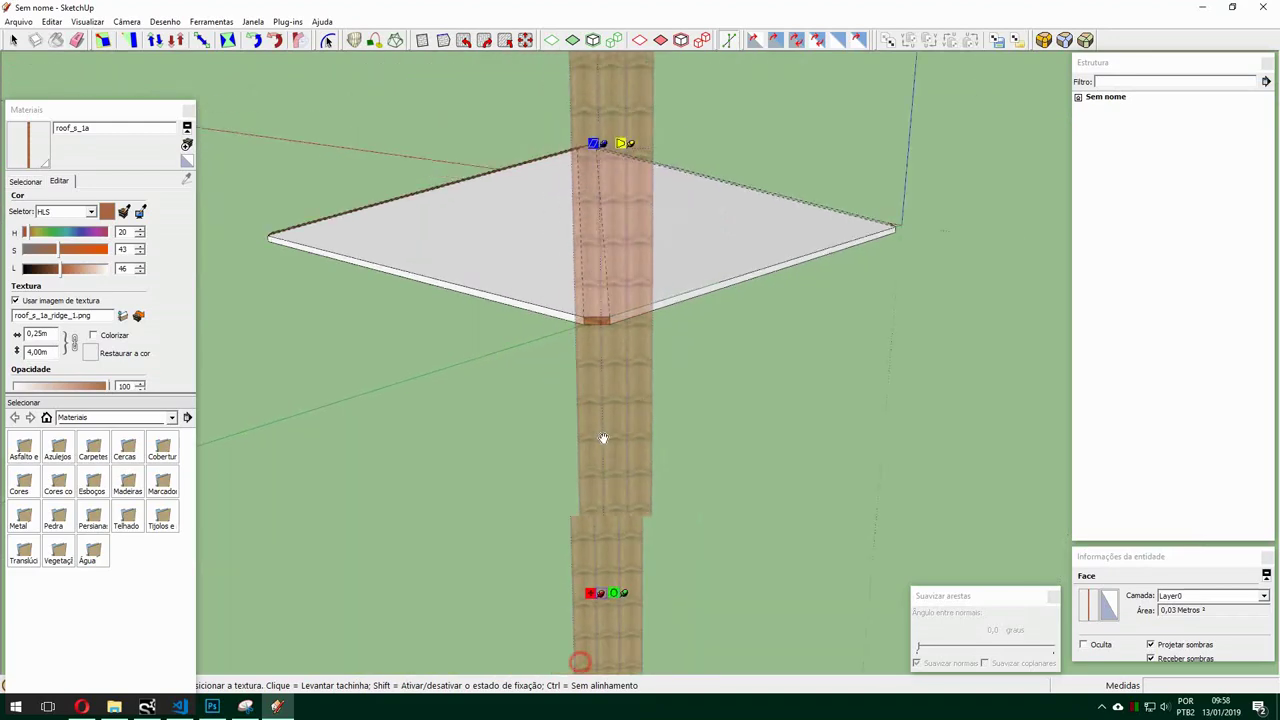
pyautogui.scroll(3, 597, 316)
pyautogui.click(565, 476)
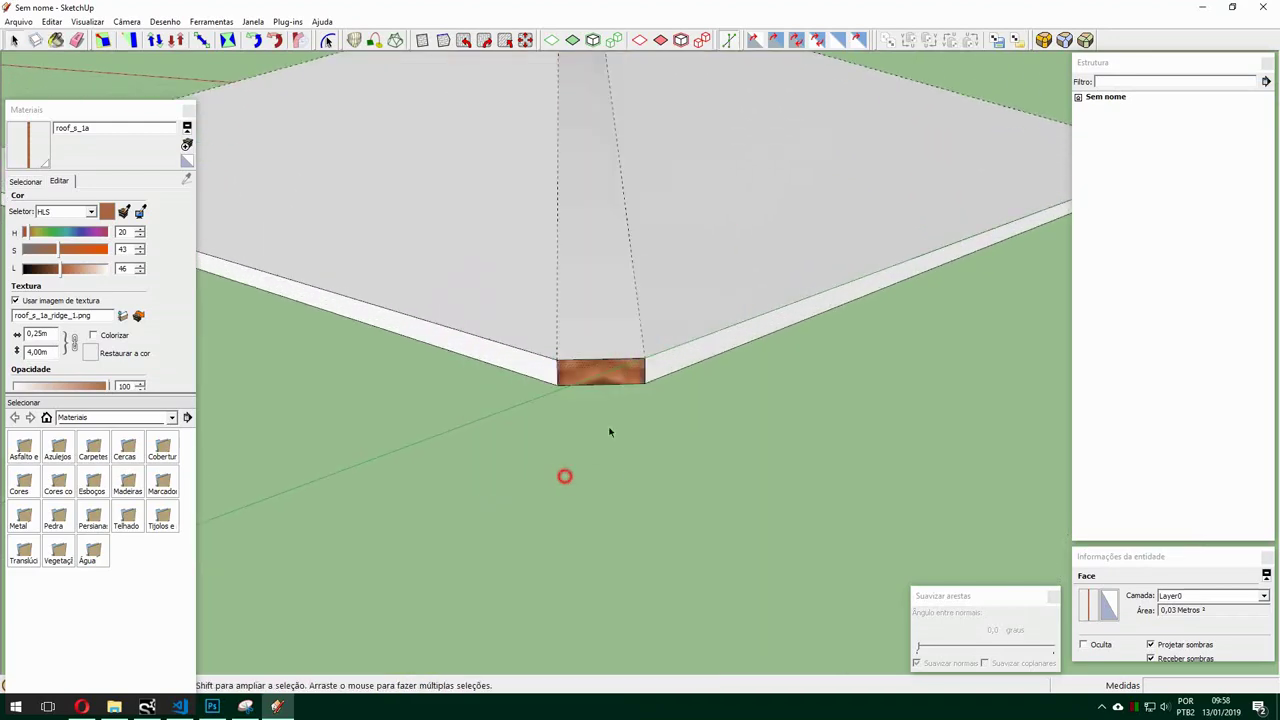
# Paint the long hip strip with ridge tiles, undoing a stray change to restore it.
pyautogui.click(600, 352)
pyautogui.moveTo(469, 432); pyautogui.dragTo(620, 360, button='middle')
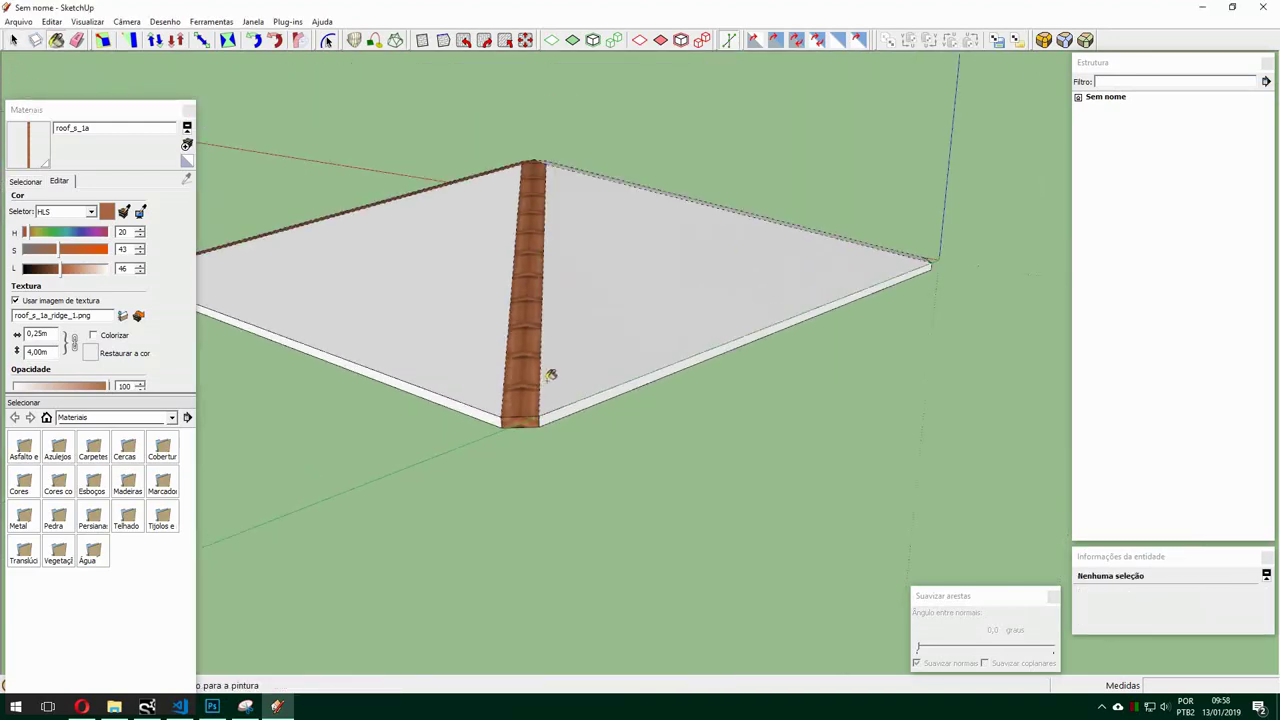
pyautogui.scroll(2, 550, 375)
pyautogui.keyDown('alt'); pyautogui.click(808, 229); pyautogui.keyUp('alt')
pyautogui.scroll(-3, 646, 277)
pyautogui.click(646, 277)
pyautogui.moveTo(646, 277); pyautogui.dragTo(820, 425, button='middle')
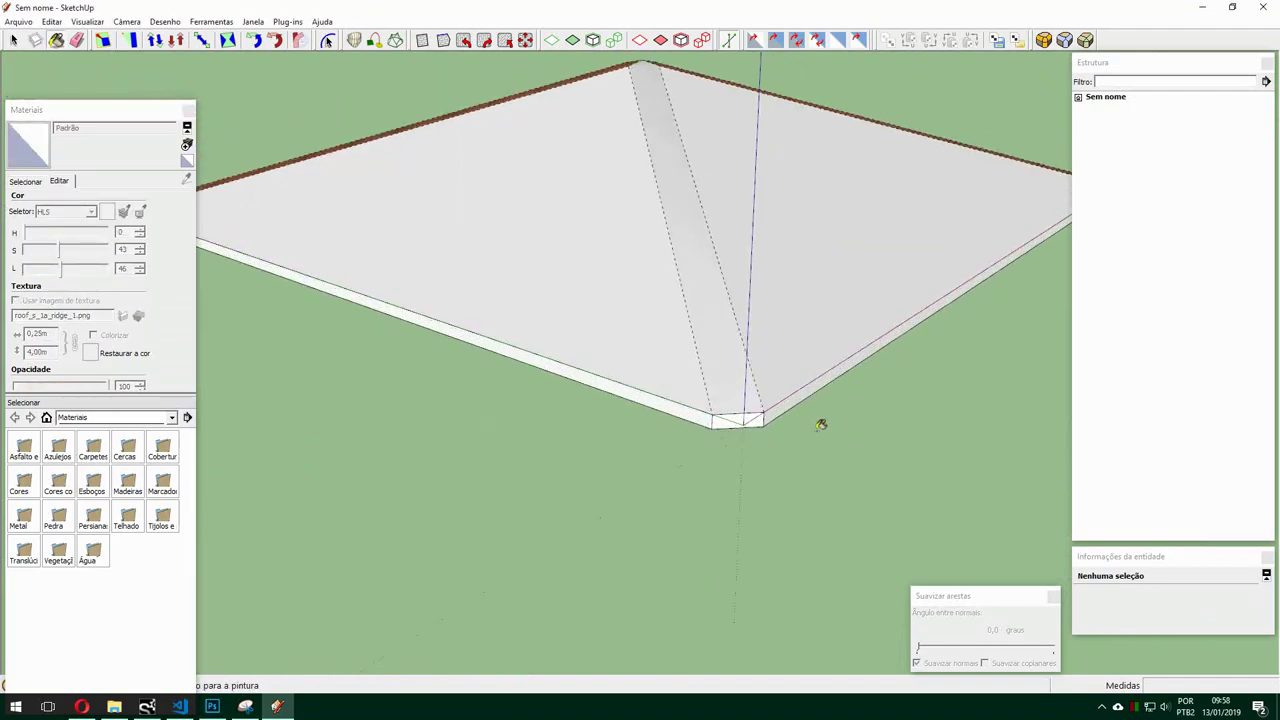
pyautogui.scroll(-3, 431, 294)
pyautogui.hotkey('ctrl', 'z')
pyautogui.scroll(5, 583, 369)
pyautogui.moveTo(583, 369)
pyautogui.mouseDown(button='middle')
pyautogui.moveTo(806, 370)
pyautogui.moveTo(366, 451)
pyautogui.mouseUp(button='middle')
pyautogui.scroll(-5, 763, 390)
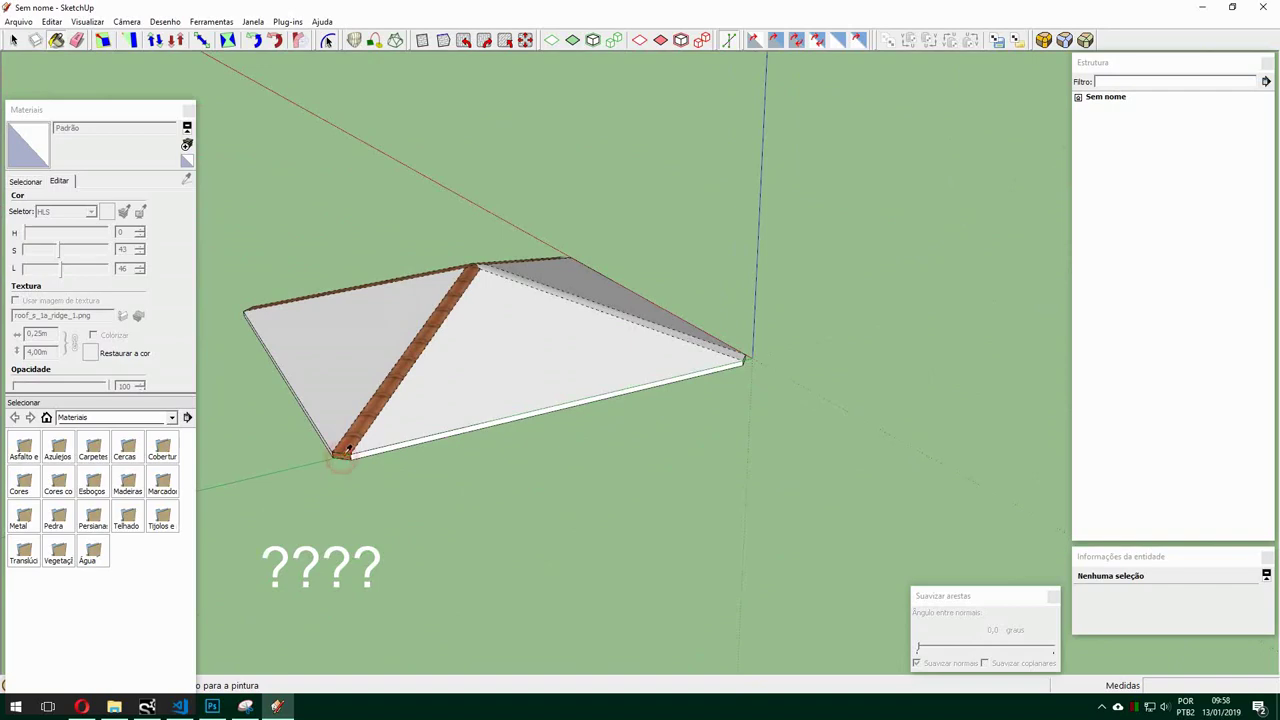
pyautogui.scroll(2, 346, 451)
pyautogui.scroll(2, 346, 451)
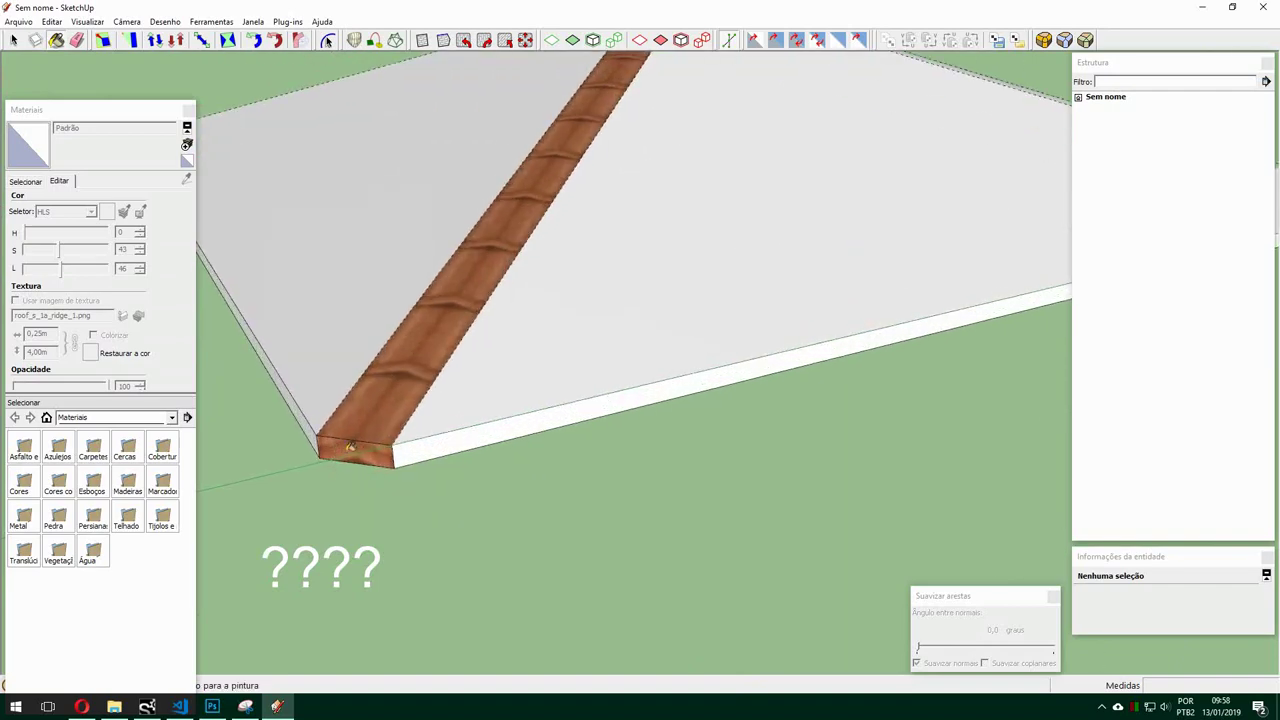
# Sample the ridge-tile material, paint the small corner face, and align its texture to the corner.
pyautogui.keyDown('alt'); pyautogui.click(346, 447); pyautogui.keyUp('alt')
pyautogui.scroll(-4, 346, 451)
pyautogui.moveTo(351, 503); pyautogui.dragTo(718, 402, button='middle')
pyautogui.scroll(3, 718, 402)
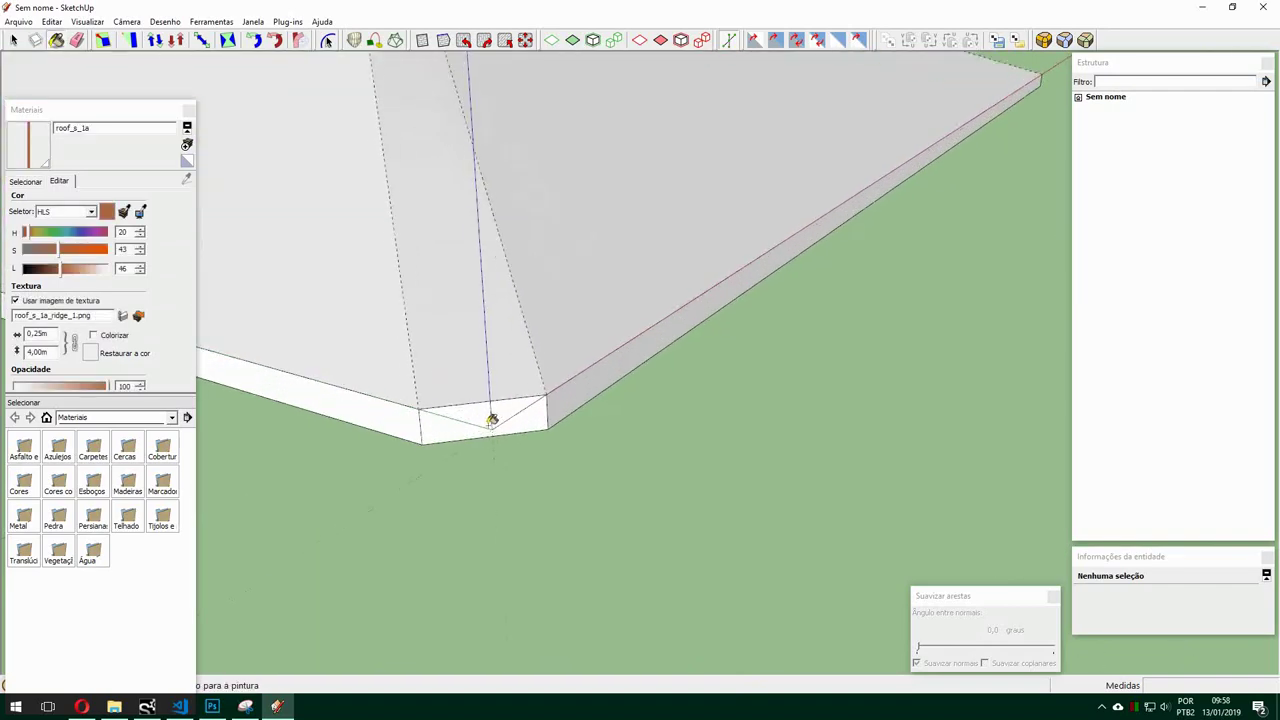
pyautogui.click(488, 422)
pyautogui.rightClick(490, 422)
pyautogui.click(660, 219)
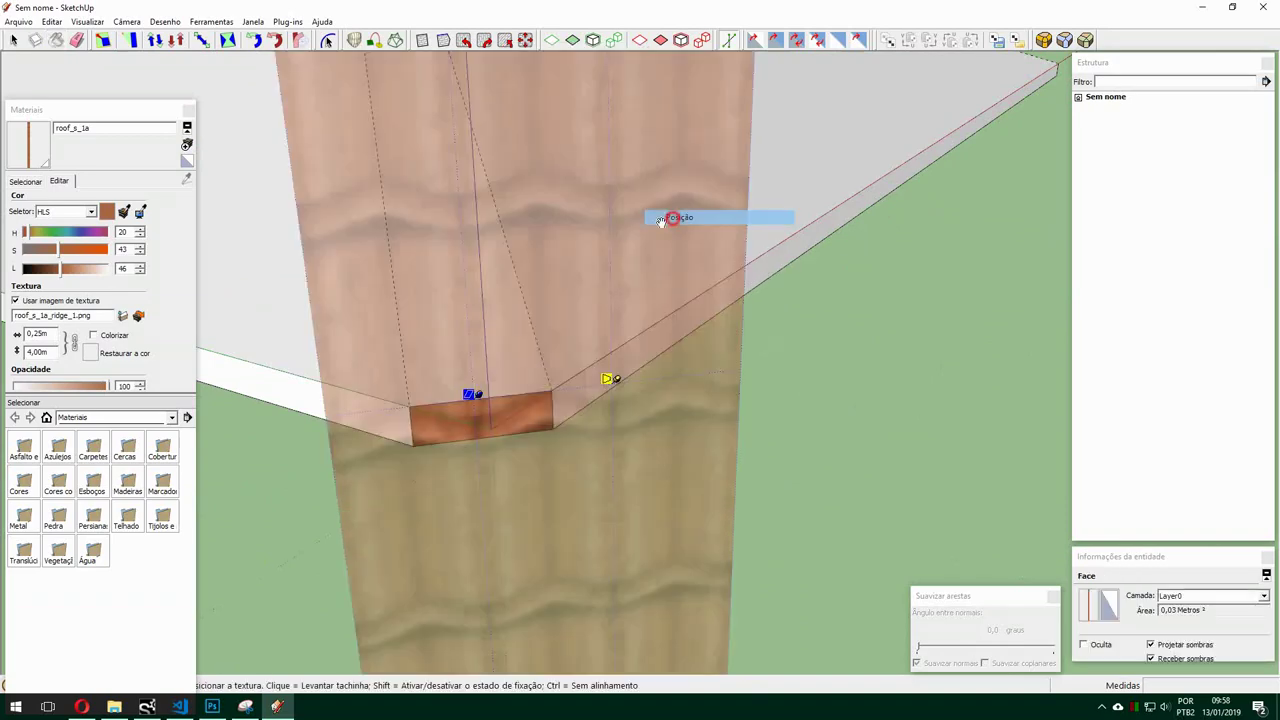
pyautogui.moveTo(610, 380); pyautogui.dragTo(586, 635, button='middle')
pyautogui.moveTo(587, 587); pyautogui.dragTo(573, 252)
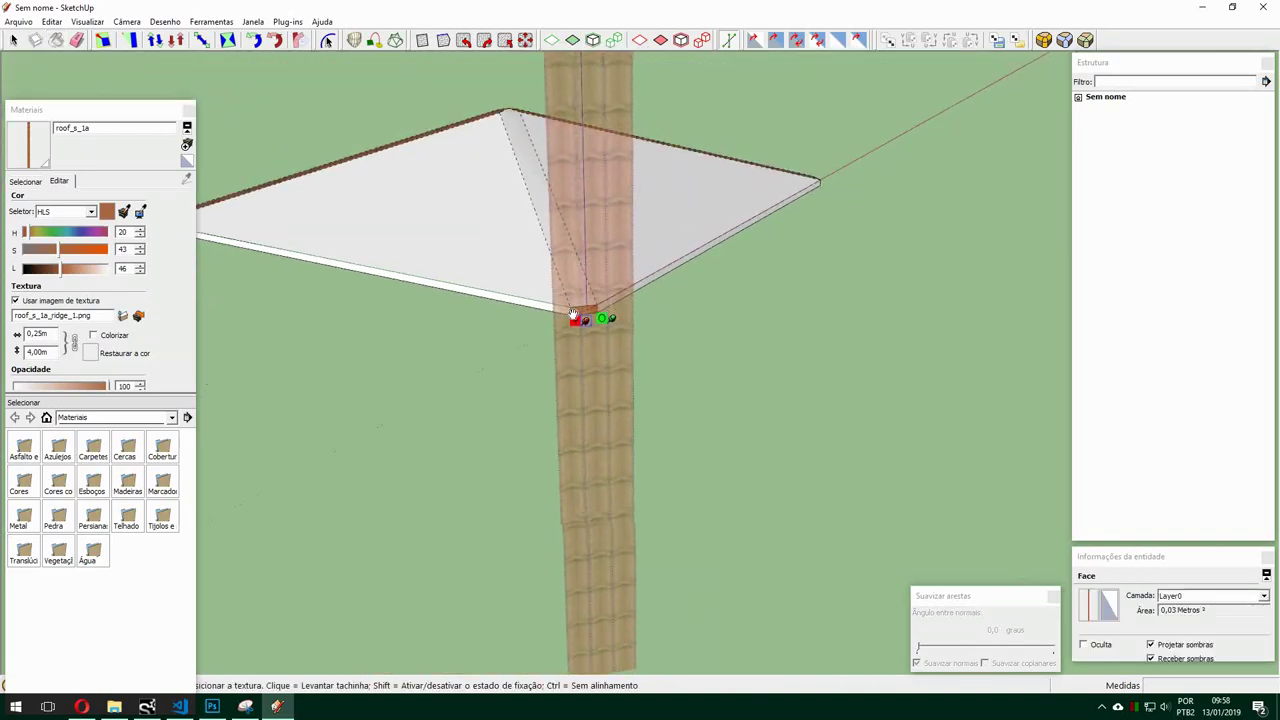
pyautogui.click(566, 374)
# Paint the diagonal hip strip with the ridge-tile texture.
pyautogui.scroll(2, 581, 319)
pyautogui.scroll(1, 581, 319)
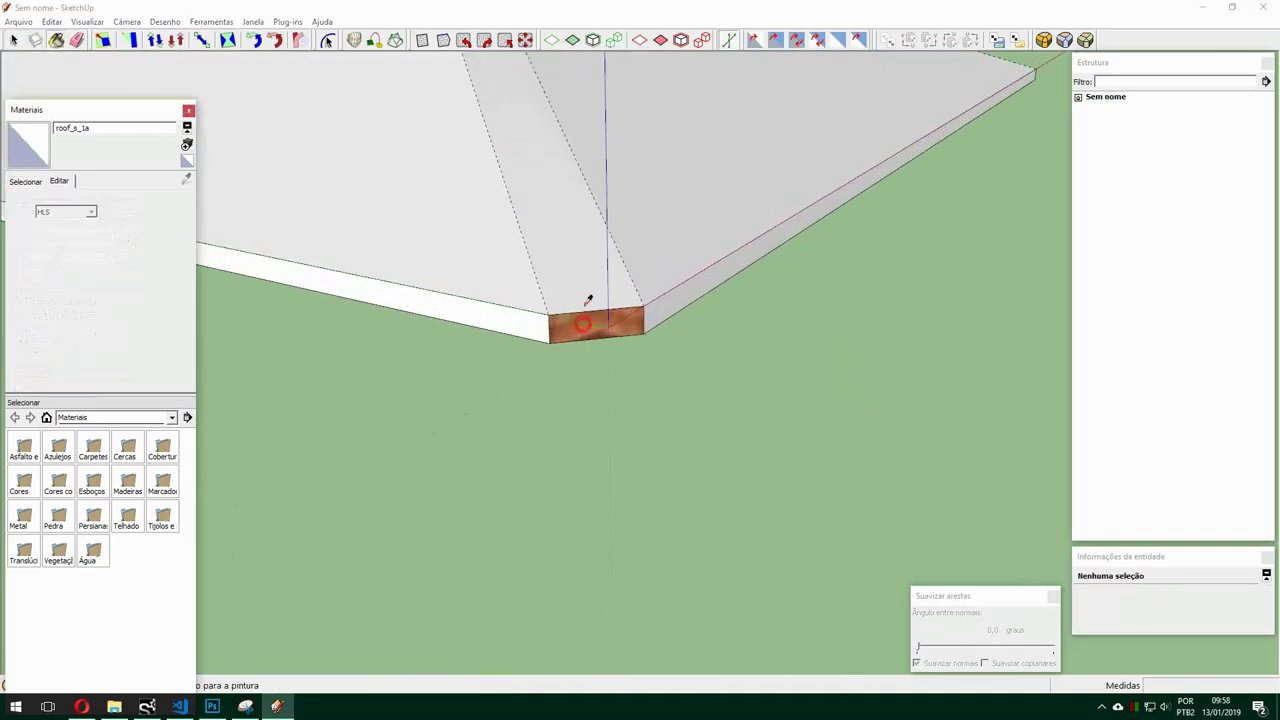
pyautogui.click(582, 284)
pyautogui.scroll(-5, 671, 499)
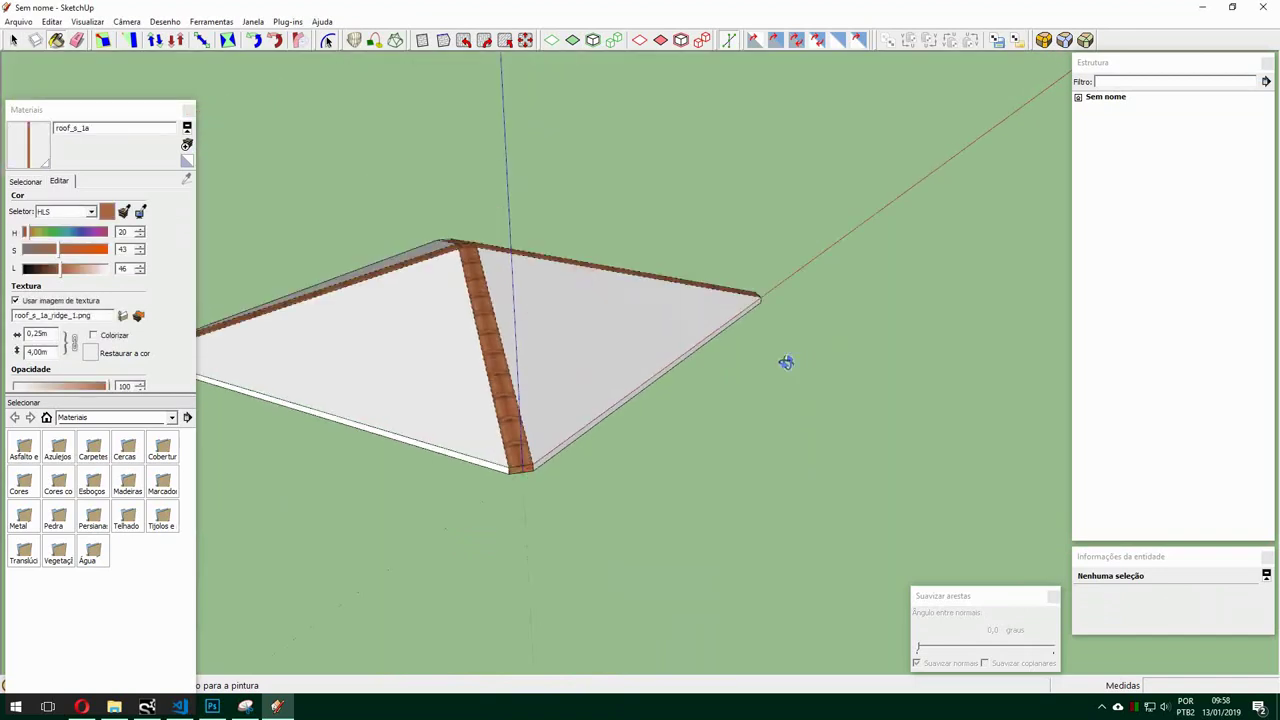
pyautogui.moveTo(786, 363); pyautogui.dragTo(751, 429, button='middle')
pyautogui.scroll(1, 869, 311)
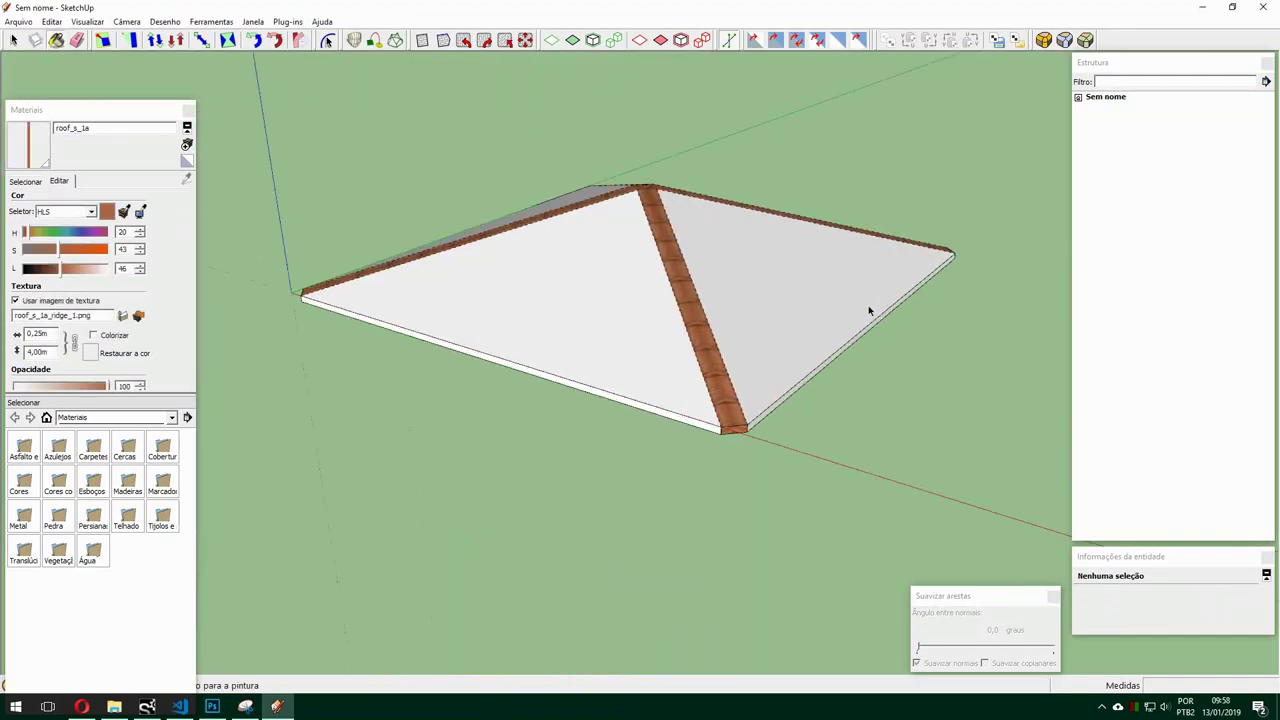
# Make a new roof_s_1a material loading roof_s_1a.png as its 4,00 m × 4,00 m texture.
pyautogui.doubleClick(77, 318)
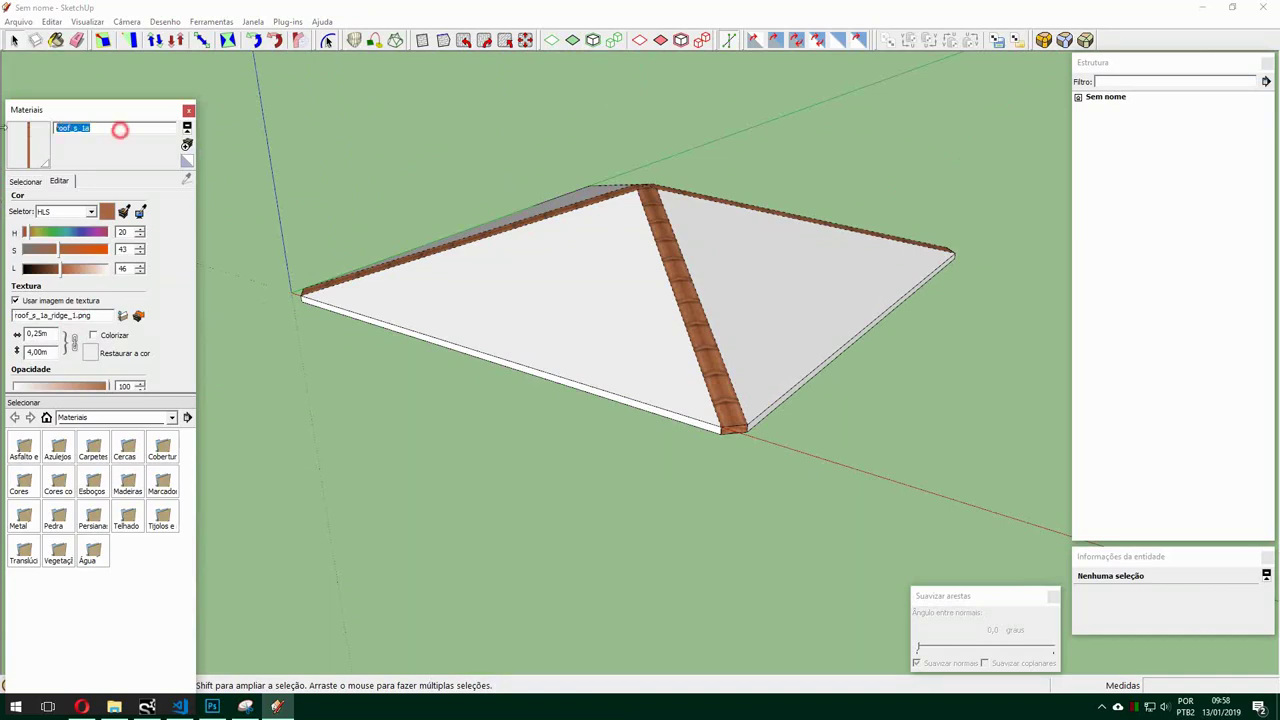
pyautogui.click(184, 163)
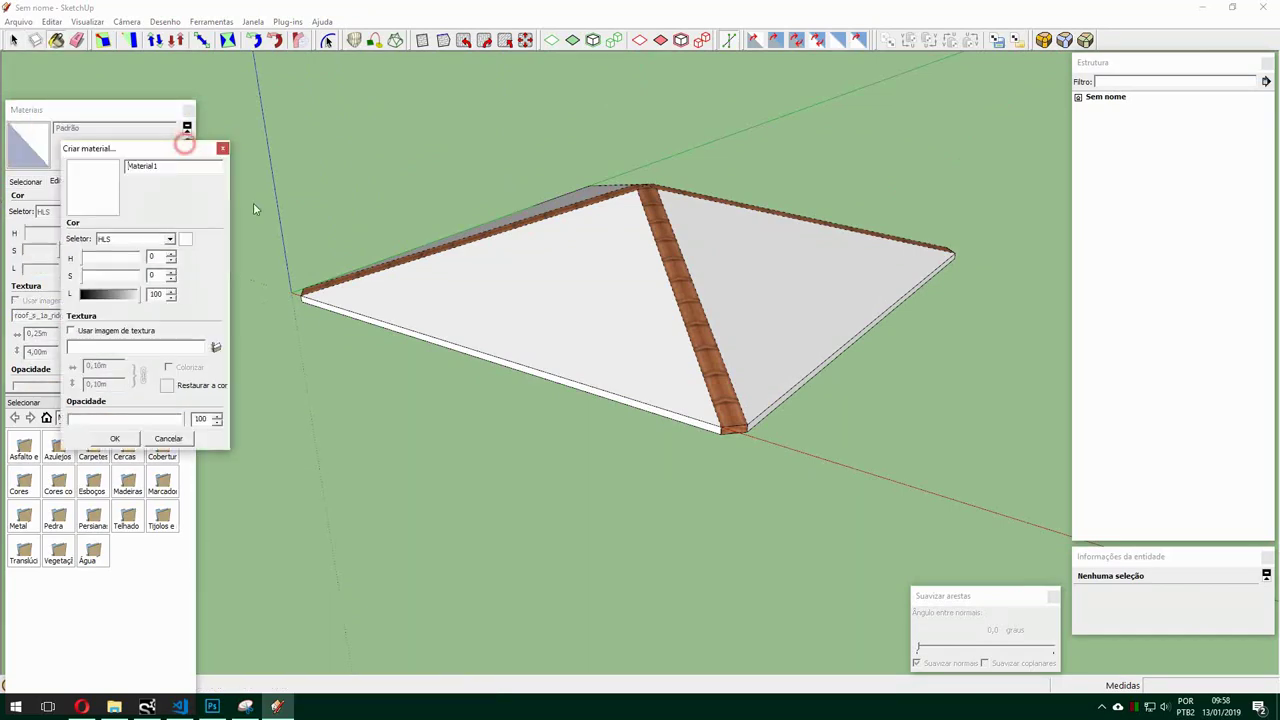
pyautogui.click(215, 347)
pyautogui.scroll(-3, 351, 310)
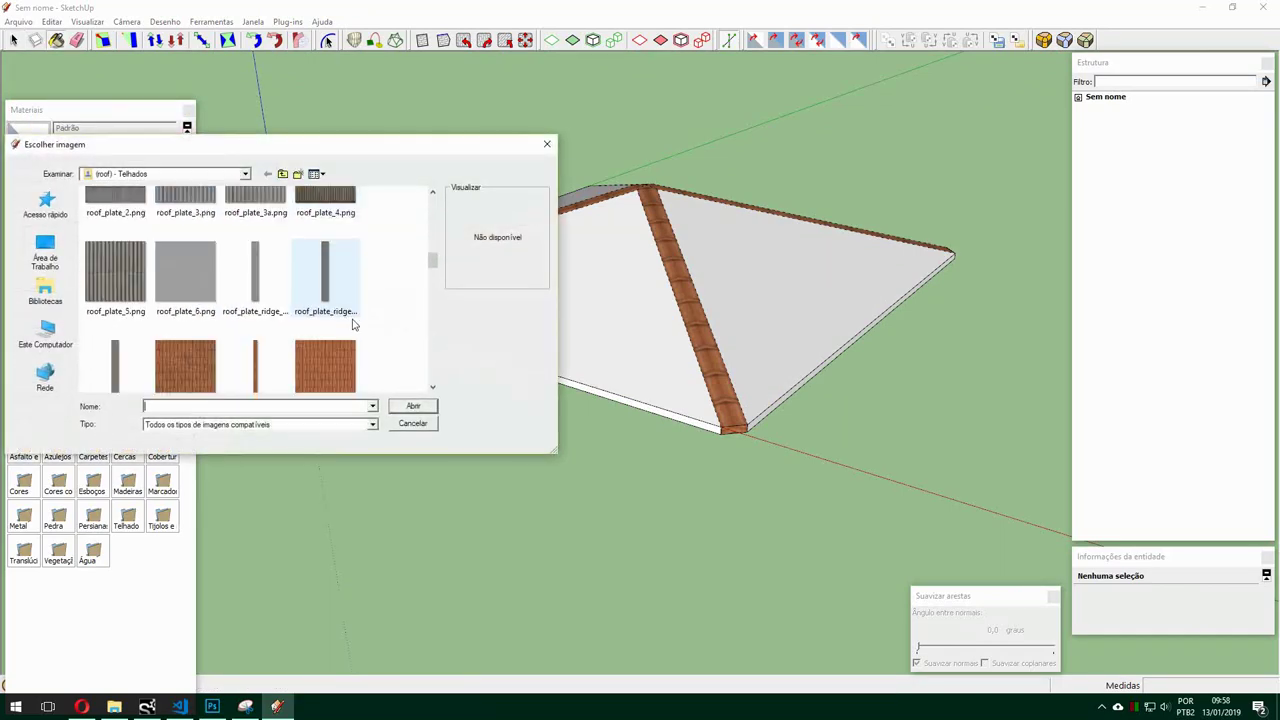
pyautogui.scroll(-2, 360, 323)
pyautogui.click(334, 263)
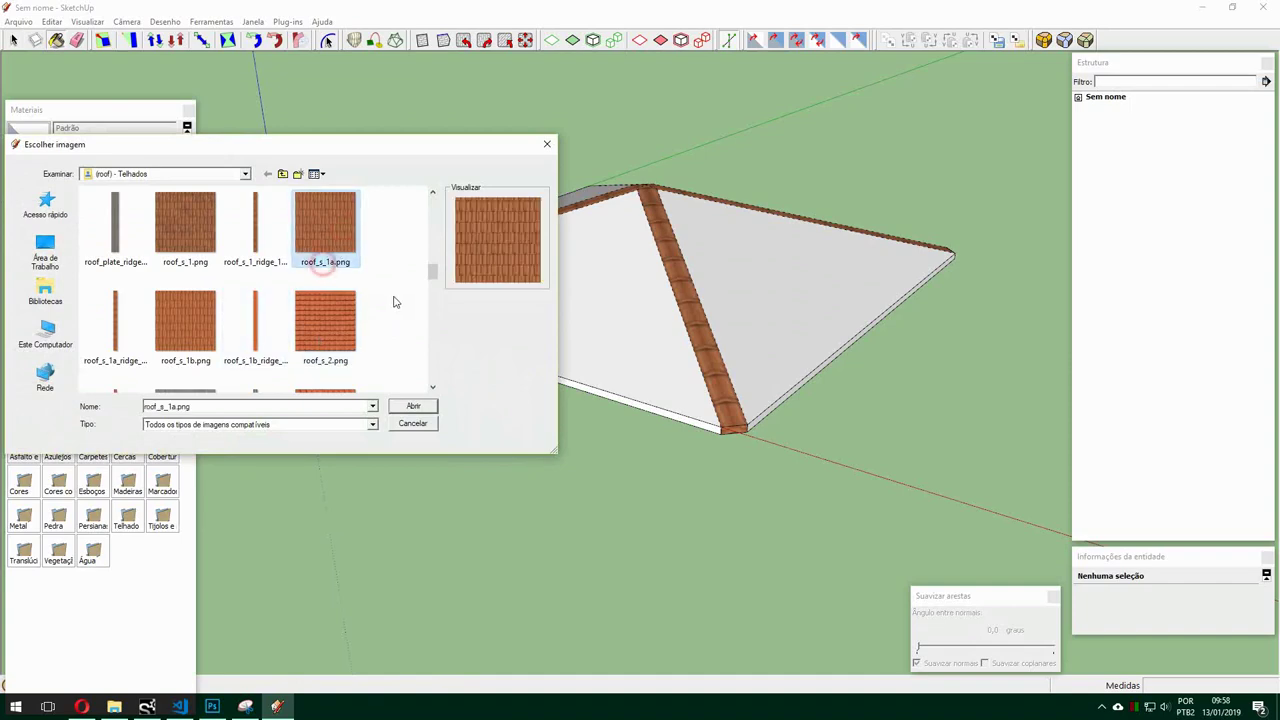
pyautogui.doubleClick(328, 232)
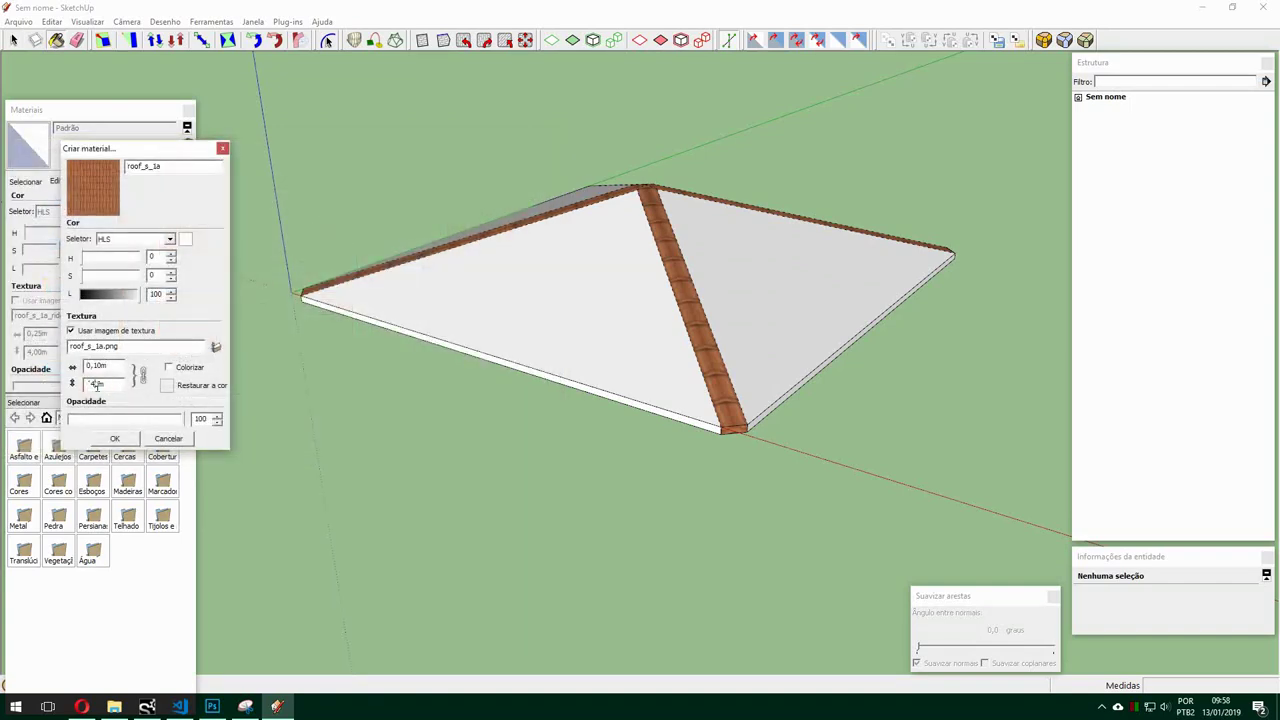
pyautogui.click(110, 434)
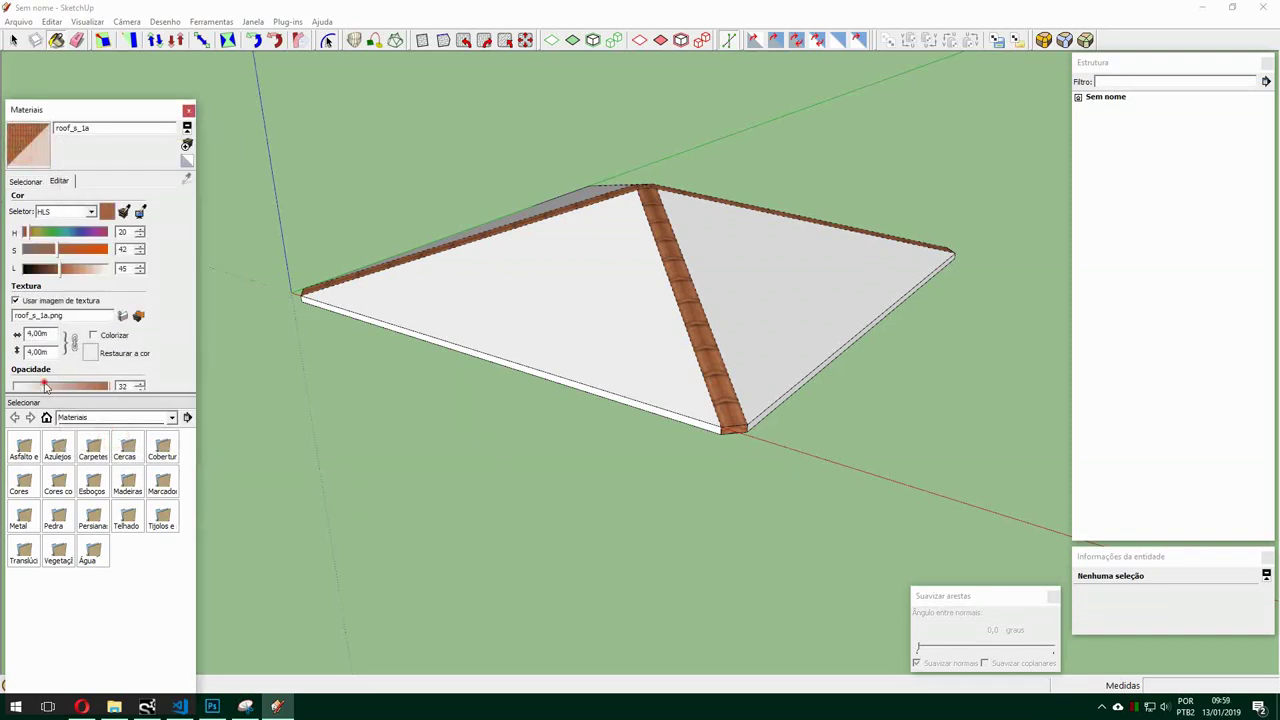
# Reposition the roof-tile texture on the roof edge face so it lines up with the roof.
pyautogui.scroll(2, 626, 394)
pyautogui.scroll(2, 677, 386)
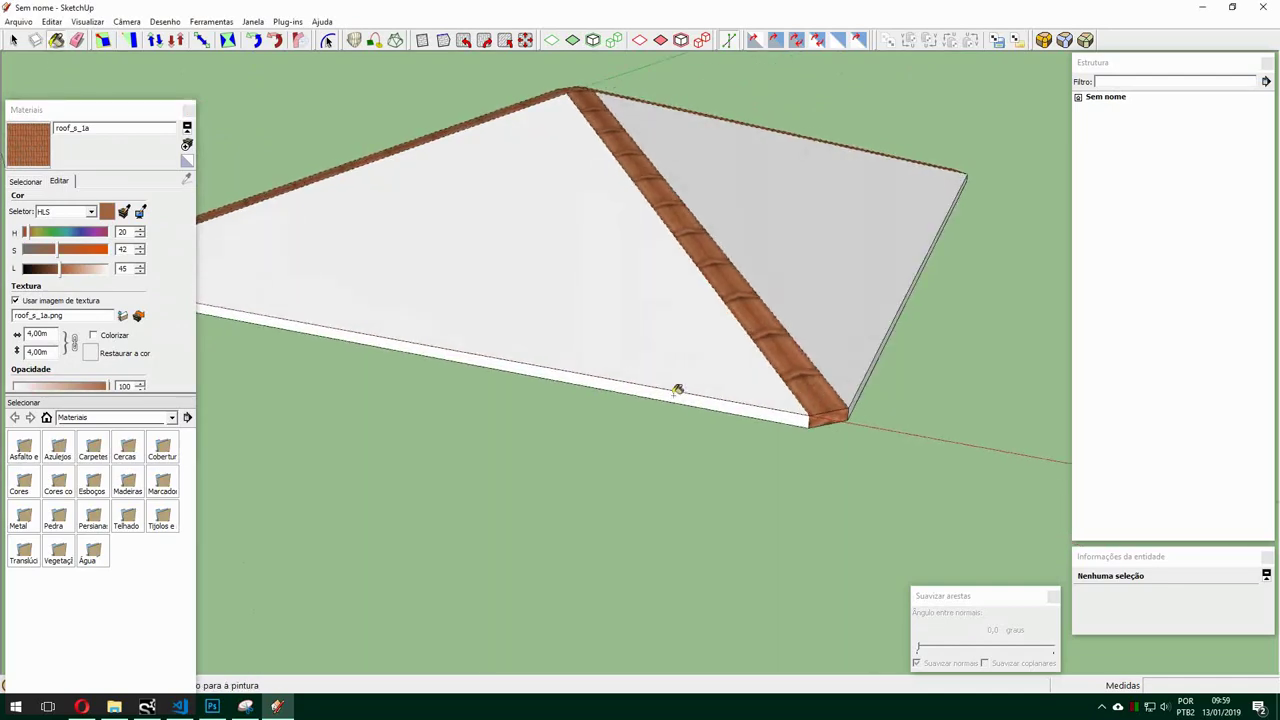
pyautogui.scroll(3, 660, 386)
pyautogui.rightClick(655, 389)
pyautogui.click(840, 194)
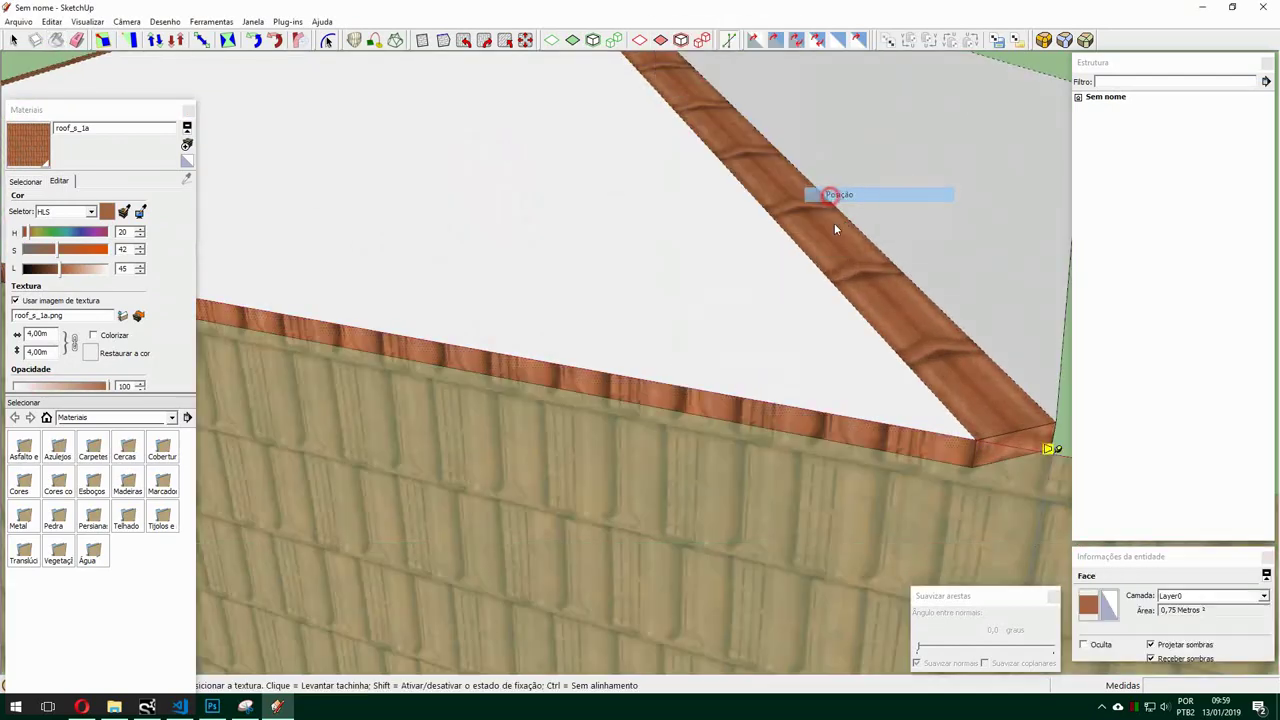
pyautogui.scroll(-3, 650, 330)
pyautogui.scroll(-2, 592, 452)
pyautogui.moveTo(567, 398); pyautogui.dragTo(455, 278)
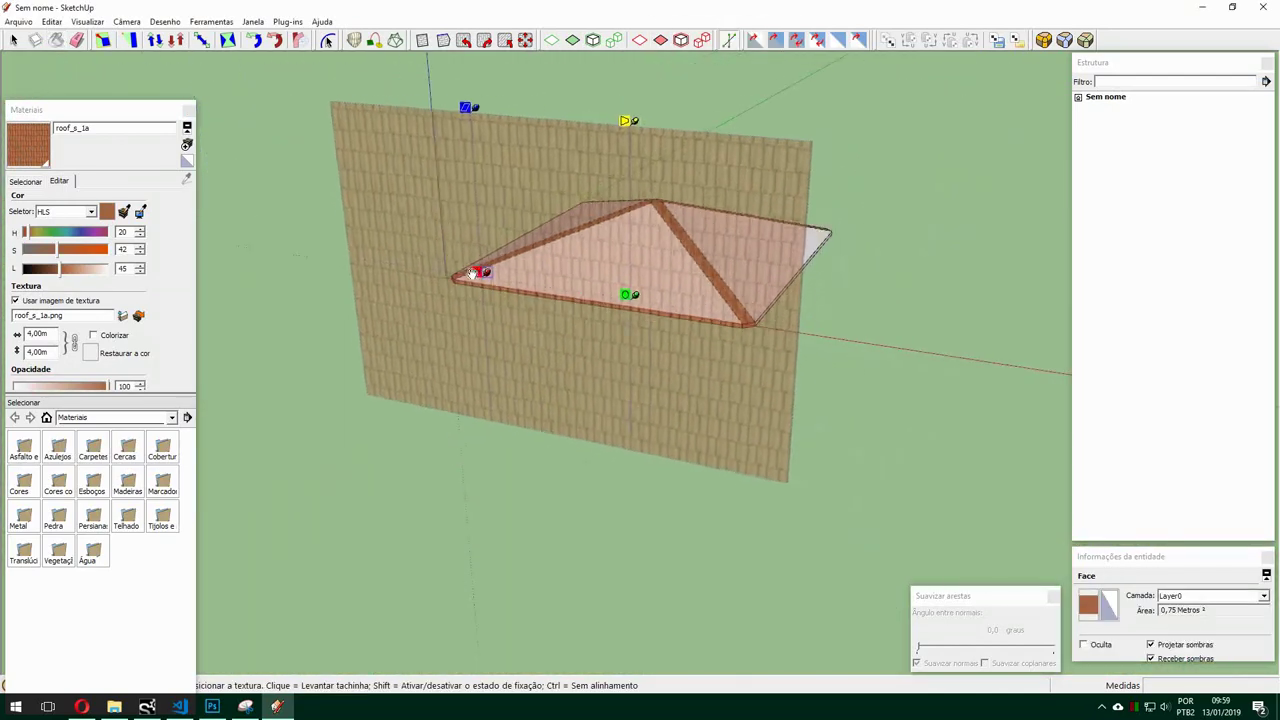
pyautogui.press('Escape')
# Reposition the tile texture on the roof slope so the tiles run down it.
pyautogui.scroll(2, 616, 379)
pyautogui.scroll(3, 646, 317)
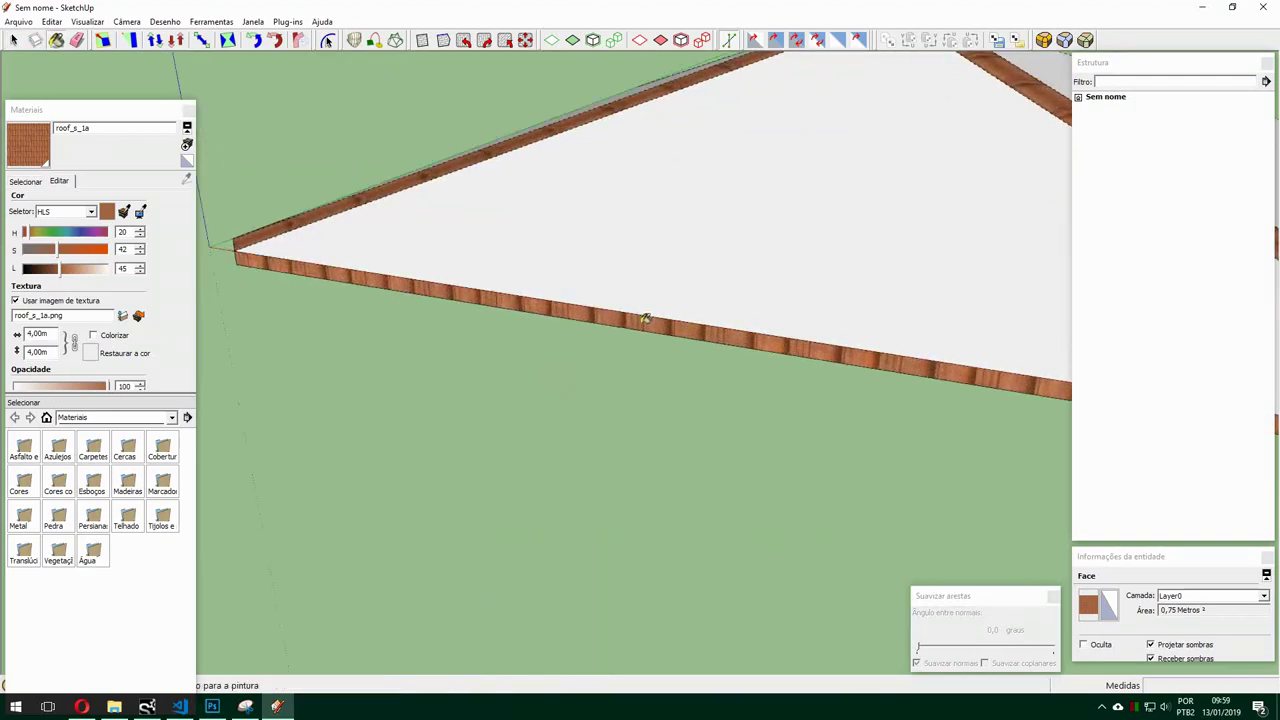
pyautogui.moveTo(586, 300)
pyautogui.keyDown('shift'); pyautogui.mouseDown(button='middle')
pyautogui.moveTo(608, 206)
pyautogui.moveTo(337, 263)
pyautogui.mouseUp(button='middle'); pyautogui.keyUp('shift')
pyautogui.scroll(3, 320, 280)
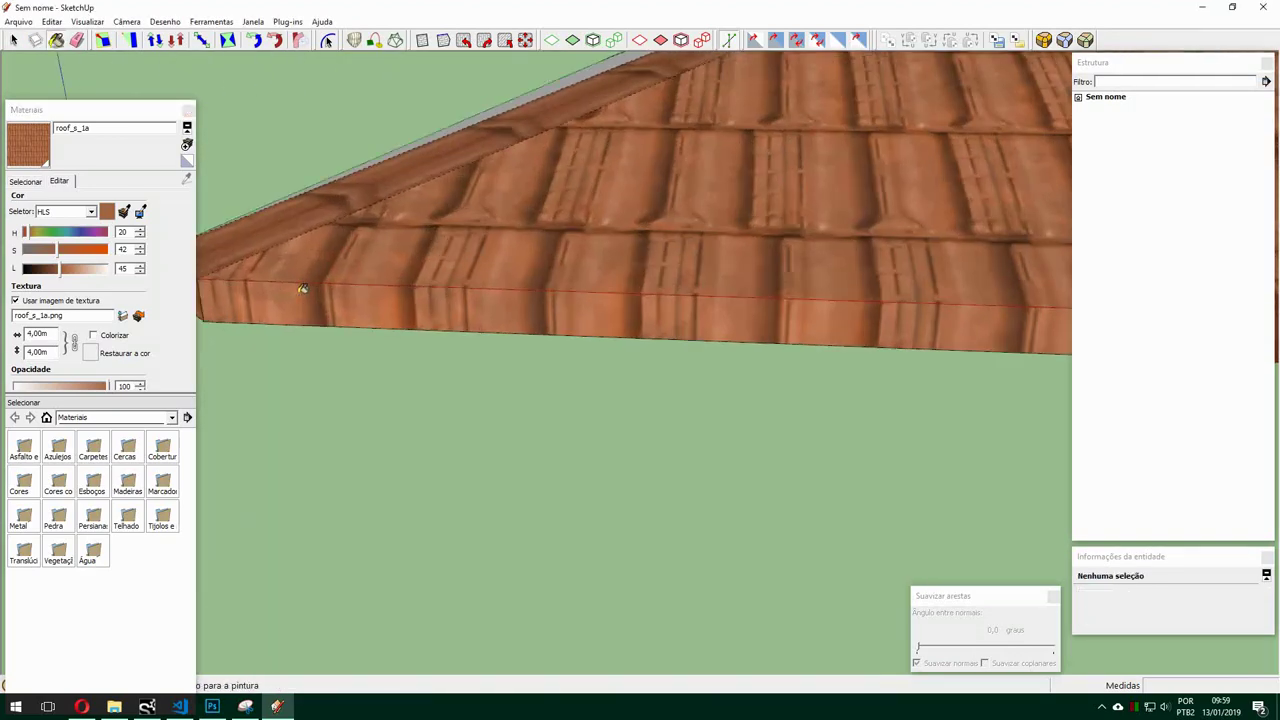
pyautogui.rightClick(300, 292)
pyautogui.click(490, 471)
pyautogui.scroll(3, 600, 280)
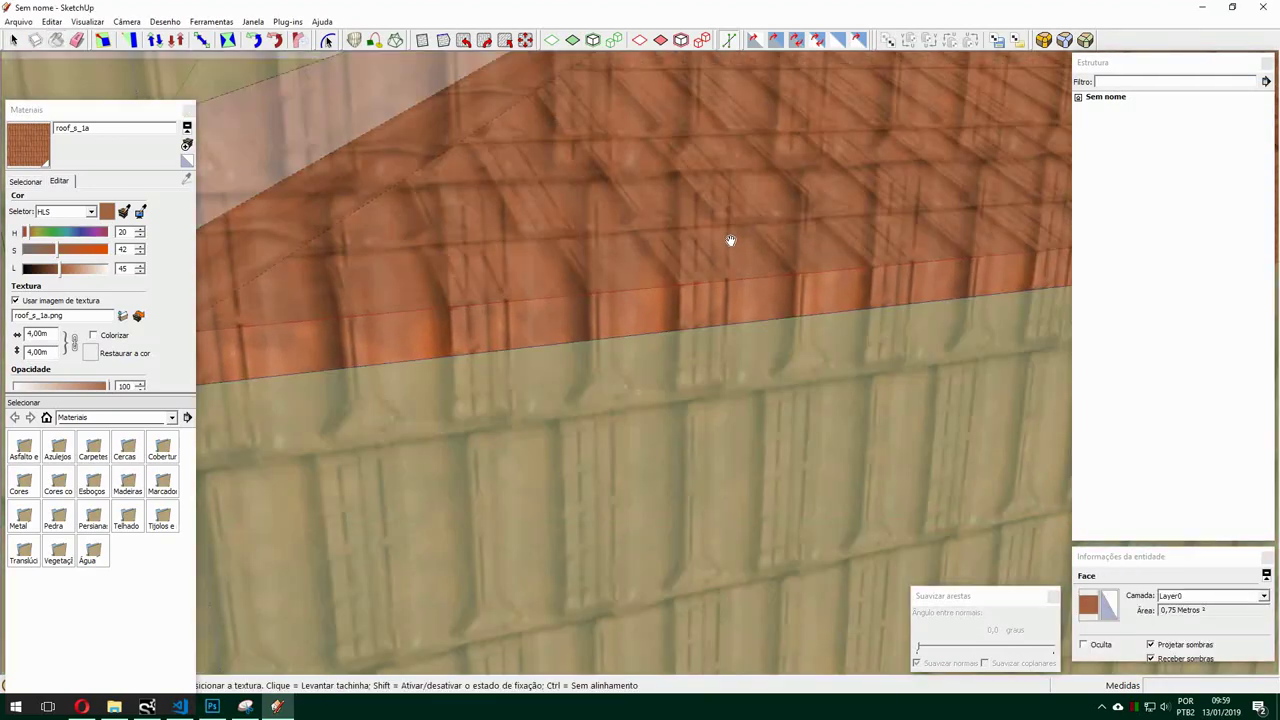
pyautogui.scroll(3, 423, 323)
pyautogui.scroll(3, 557, 371)
pyautogui.scroll(-3, 466, 323)
pyautogui.scroll(-3, 537, 314)
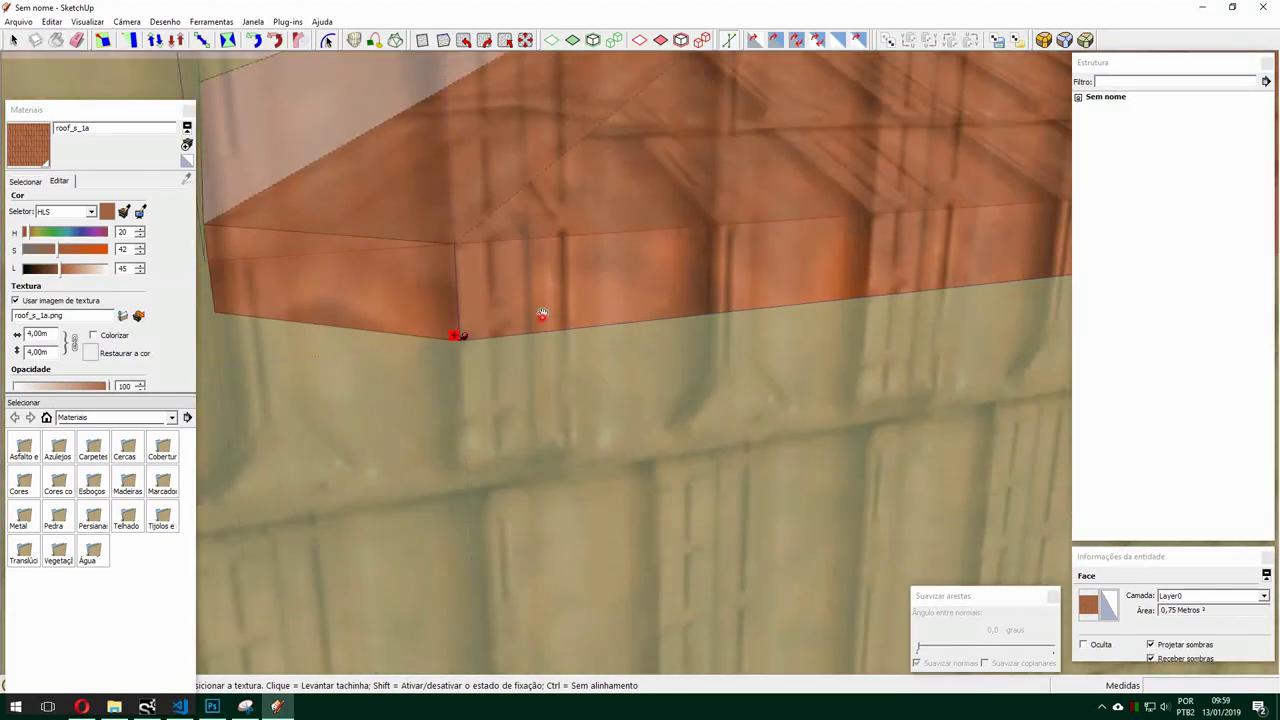
pyautogui.keyDown('shift'); pyautogui.moveTo(537, 314); pyautogui.dragTo(538, 161, button='middle'); pyautogui.keyUp('shift')
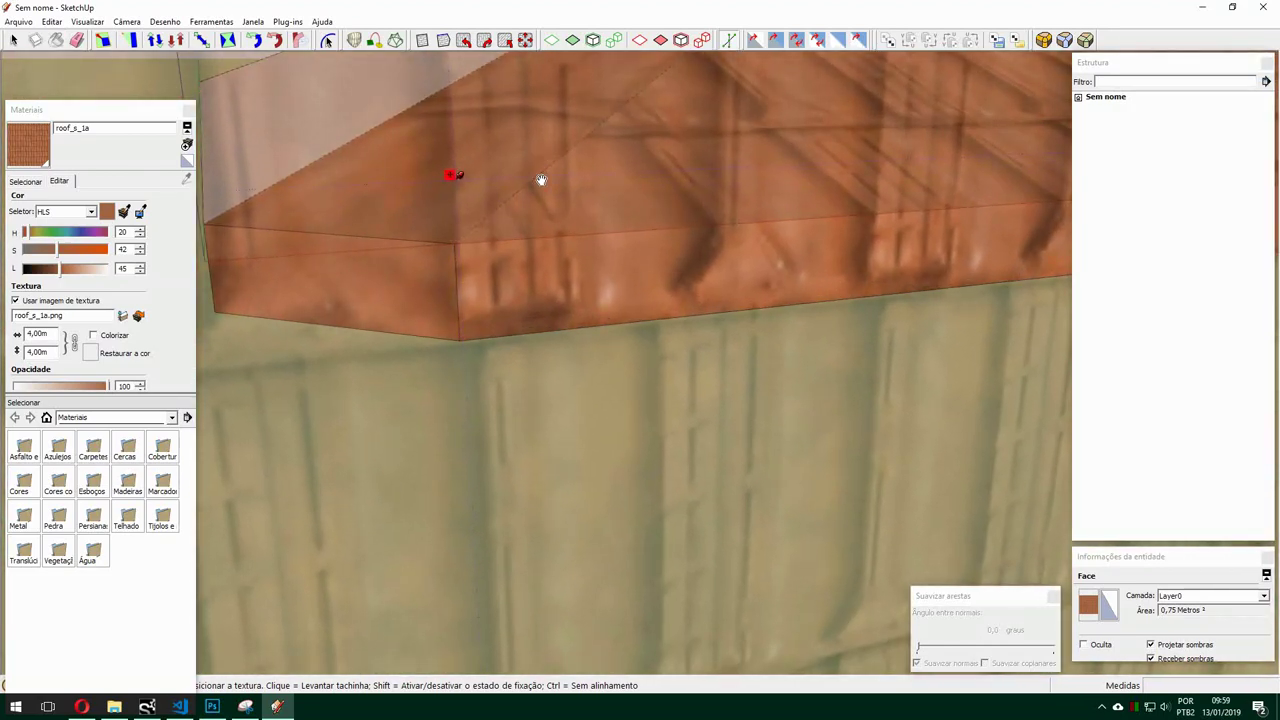
pyautogui.click(491, 408)
# Orbit around the roof to inspect the roof_s_1a tiles on every slope.
pyautogui.scroll(-3, 391, 357)
pyautogui.scroll(-3, 834, 276)
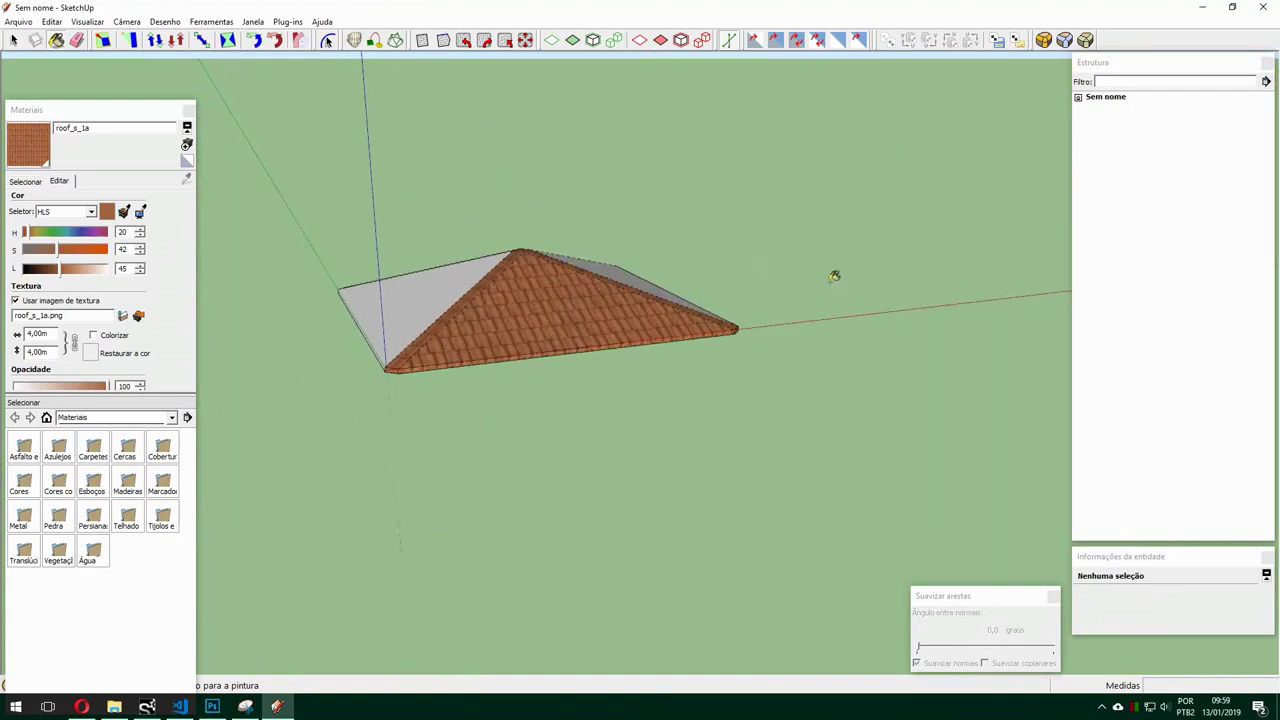
pyautogui.scroll(3, 514, 349)
pyautogui.moveTo(514, 349); pyautogui.dragTo(443, 334, button='middle')
pyautogui.scroll(-5, 807, 311)
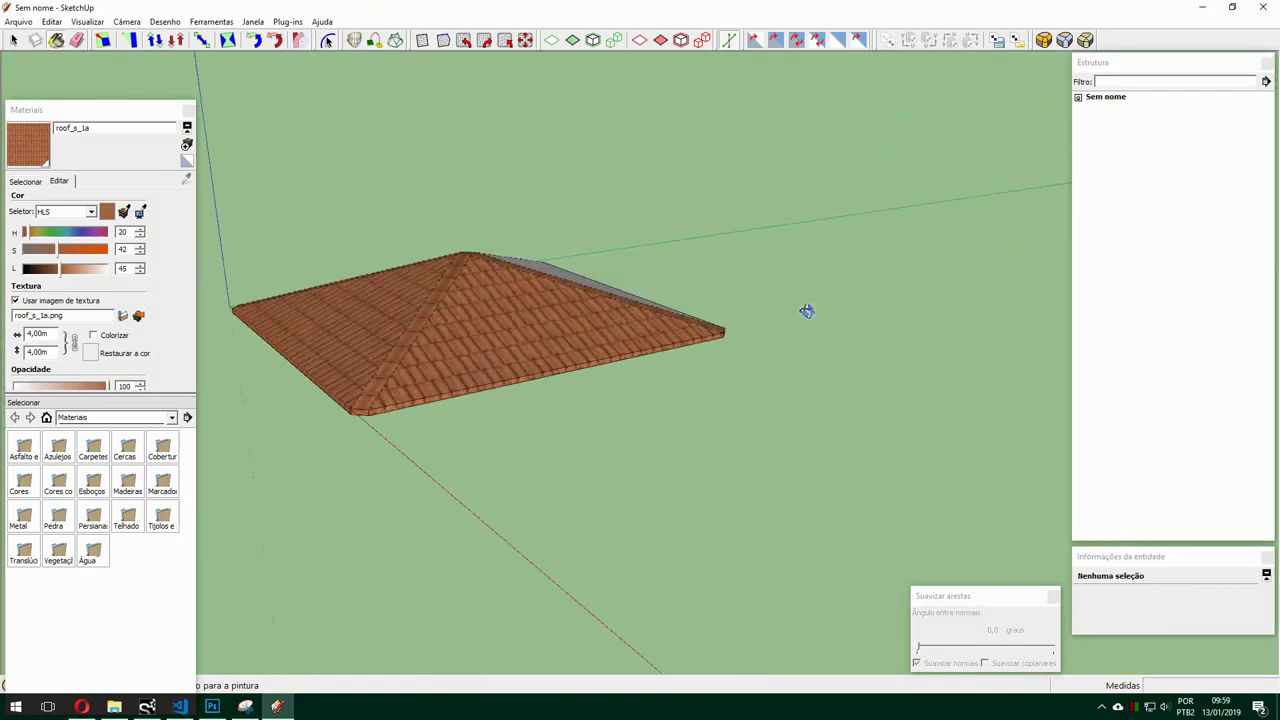
pyautogui.scroll(3, 807, 311)
pyautogui.scroll(2, 857, 309)
pyautogui.moveTo(671, 363); pyautogui.dragTo(436, 384, button='middle')
pyautogui.scroll(-4, 436, 384)
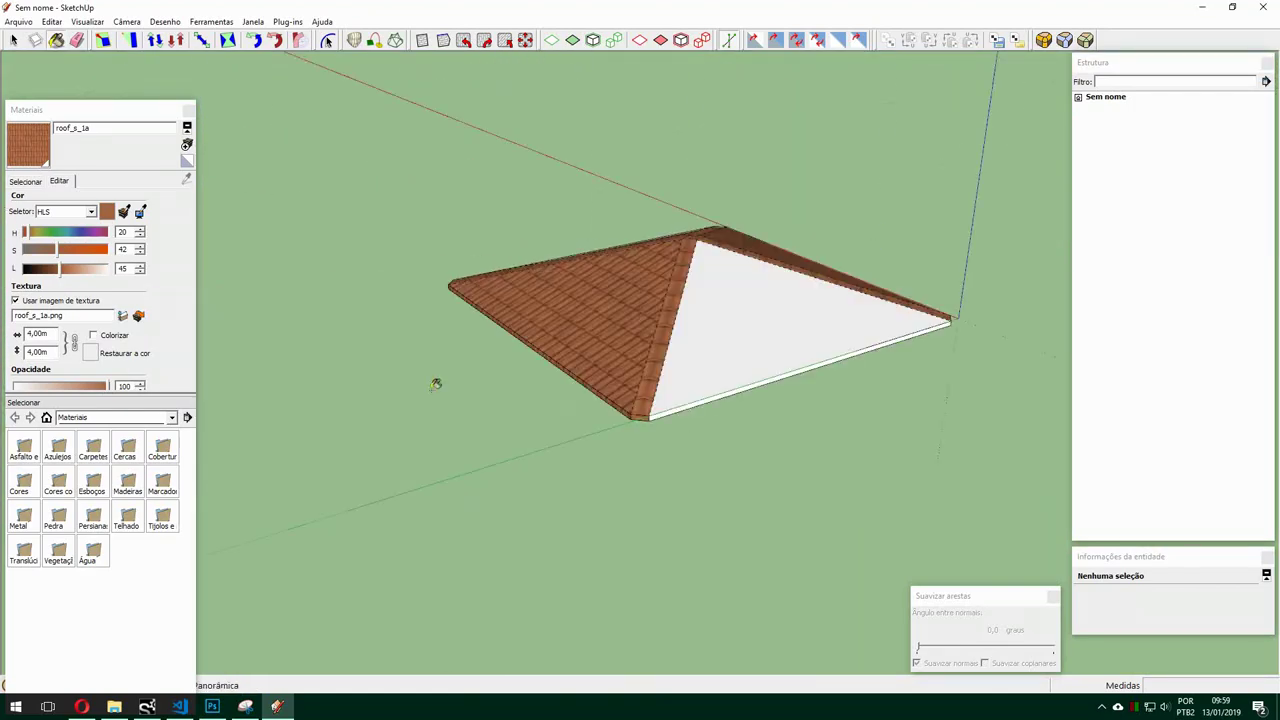
pyautogui.scroll(4, 436, 384)
pyautogui.moveTo(560, 337); pyautogui.dragTo(911, 331, button='middle')
pyautogui.scroll(-4, 663, 266)
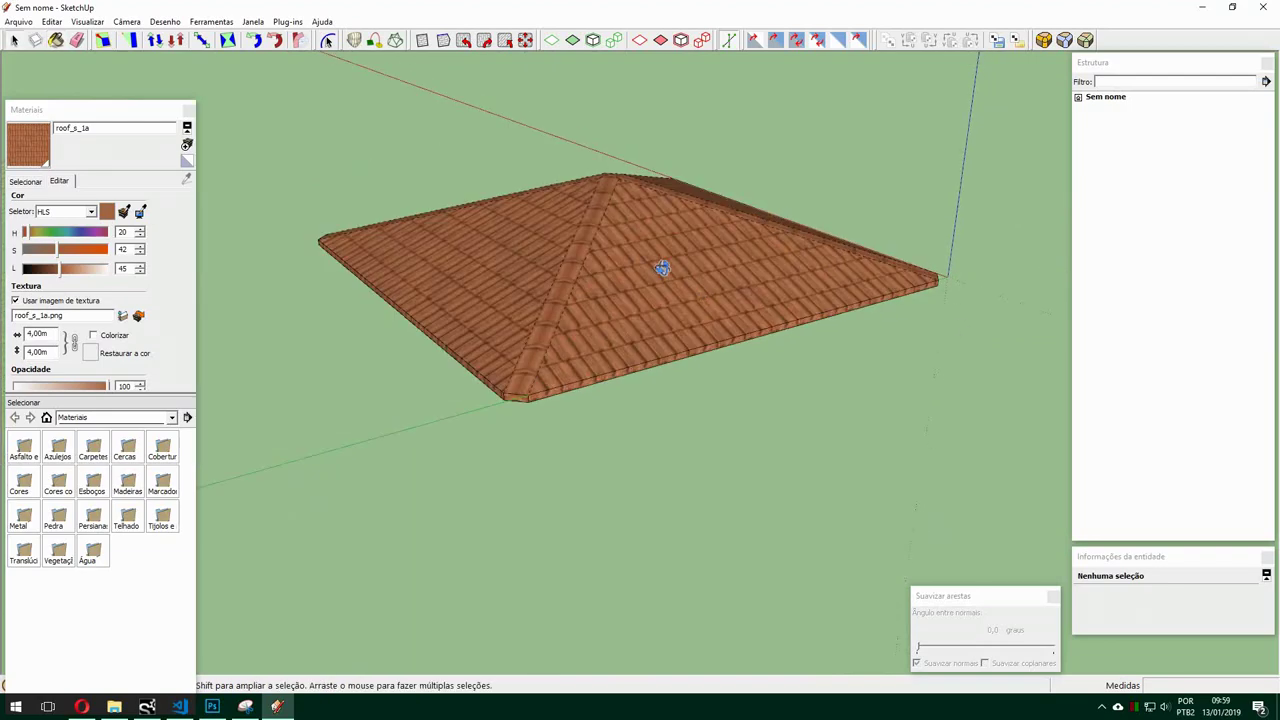
pyautogui.moveTo(663, 266)
pyautogui.mouseDown(button='middle')
pyautogui.moveTo(786, 517)
pyautogui.moveTo(784, 237)
pyautogui.moveTo(760, 200)
pyautogui.moveTo(601, 358)
pyautogui.moveTo(580, 530)
pyautogui.mouseUp(button='middle')
# Switch the front and left hip strips' ridge-tile textures to Projected.
pyautogui.scroll(2, 601, 358)
pyautogui.scroll(2, 591, 383)
pyautogui.scroll(-4, 591, 388)
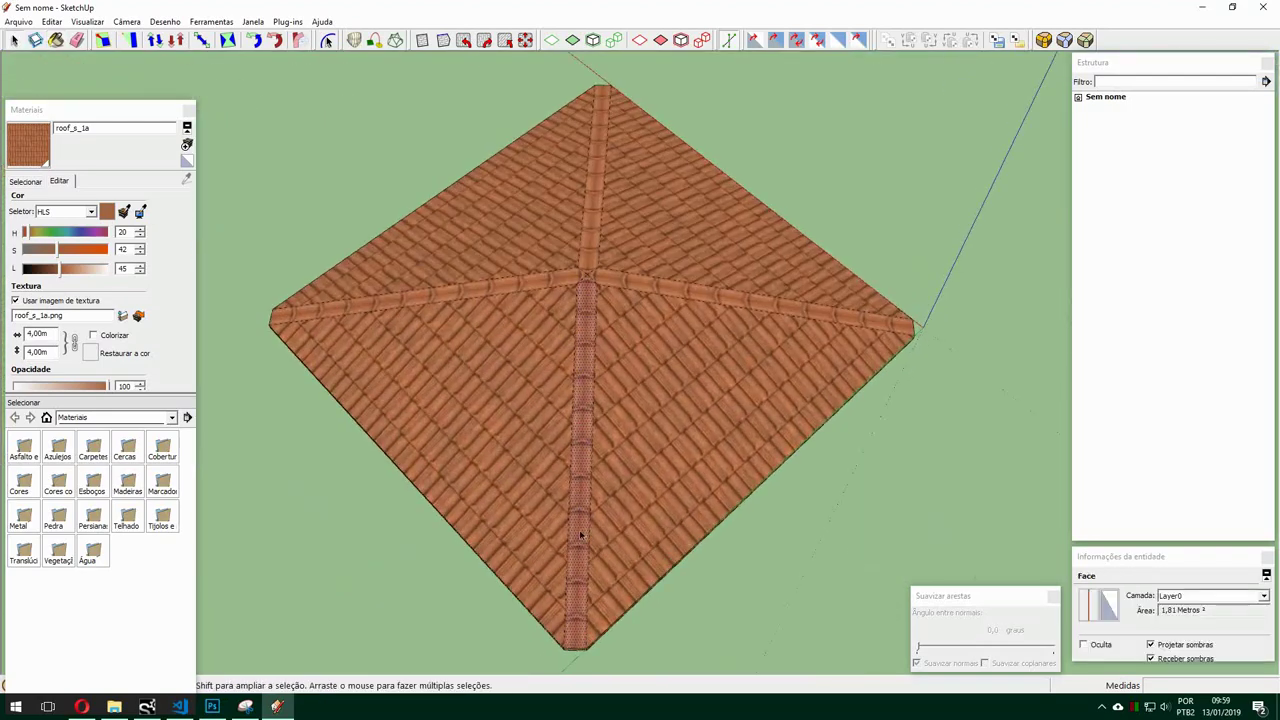
pyautogui.scroll(3, 555, 333)
pyautogui.rightClick(555, 333)
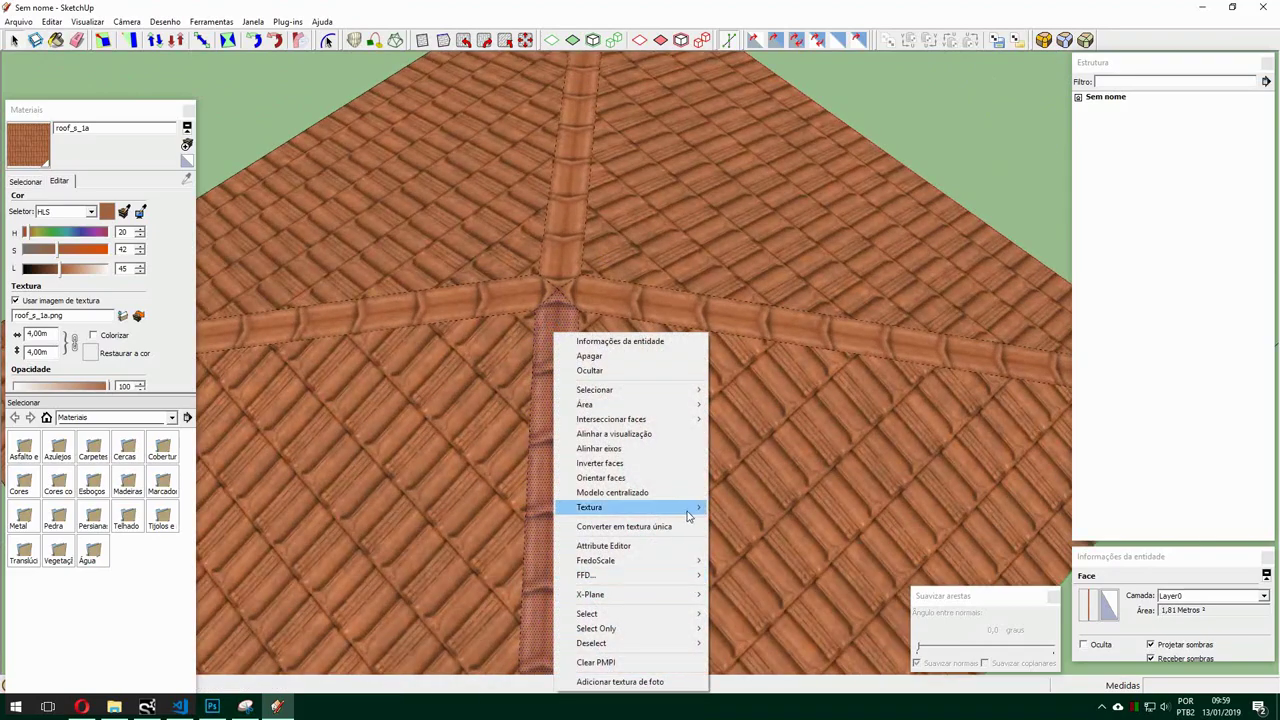
pyautogui.moveTo(630, 507)
pyautogui.click(750, 540)
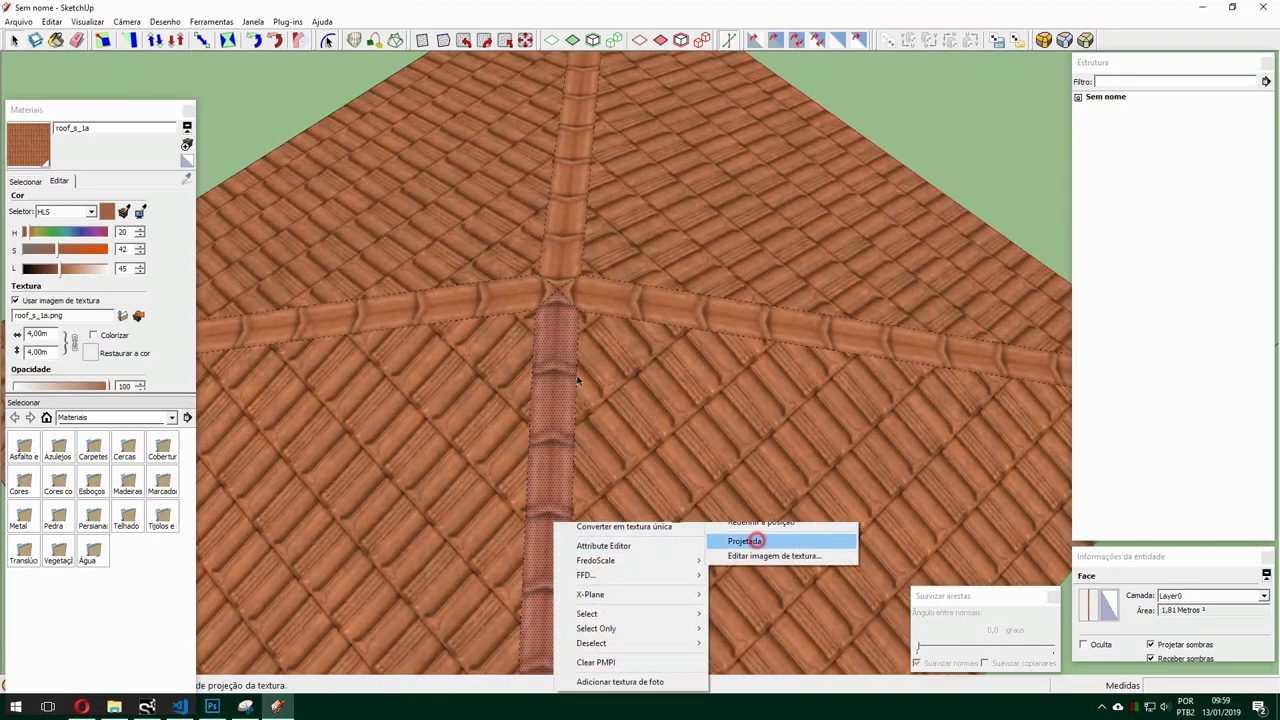
pyautogui.rightClick(495, 295)
pyautogui.click(750, 505)
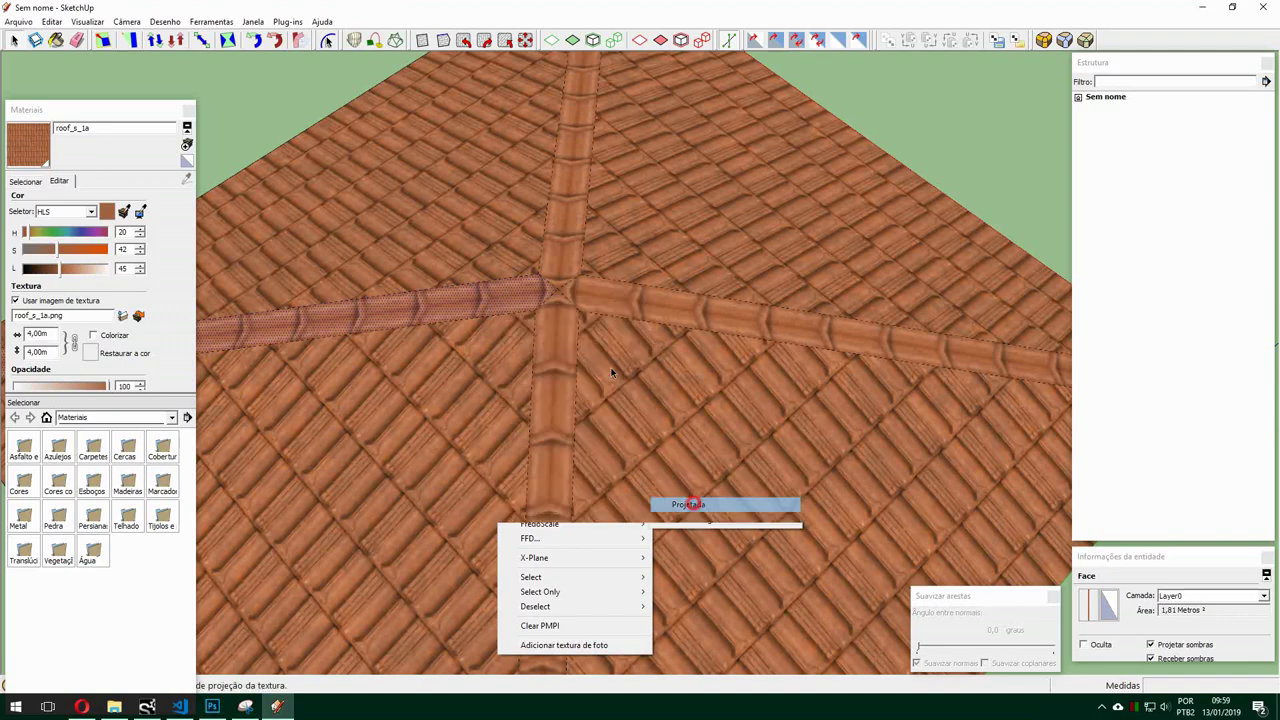
# Switch the upper and right hip strips' ridge-tile textures to Projected.
pyautogui.rightClick(556, 245)
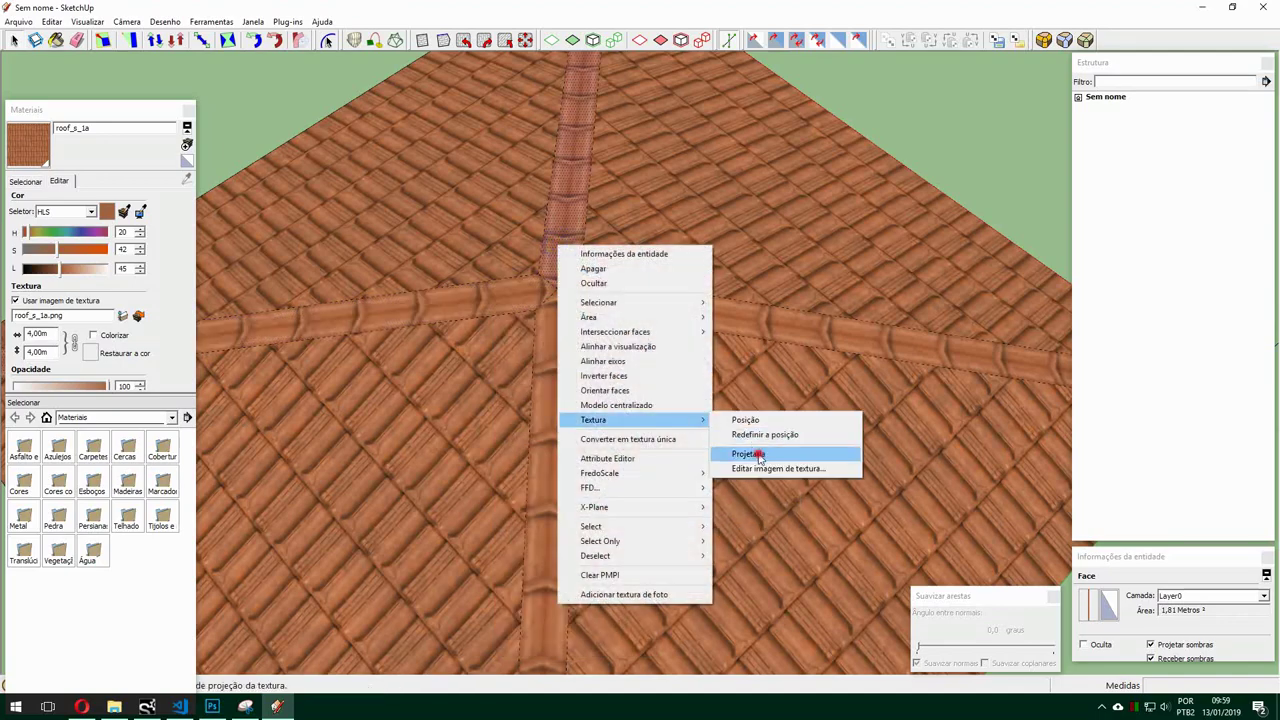
pyautogui.click(750, 453)
pyautogui.rightClick(603, 305)
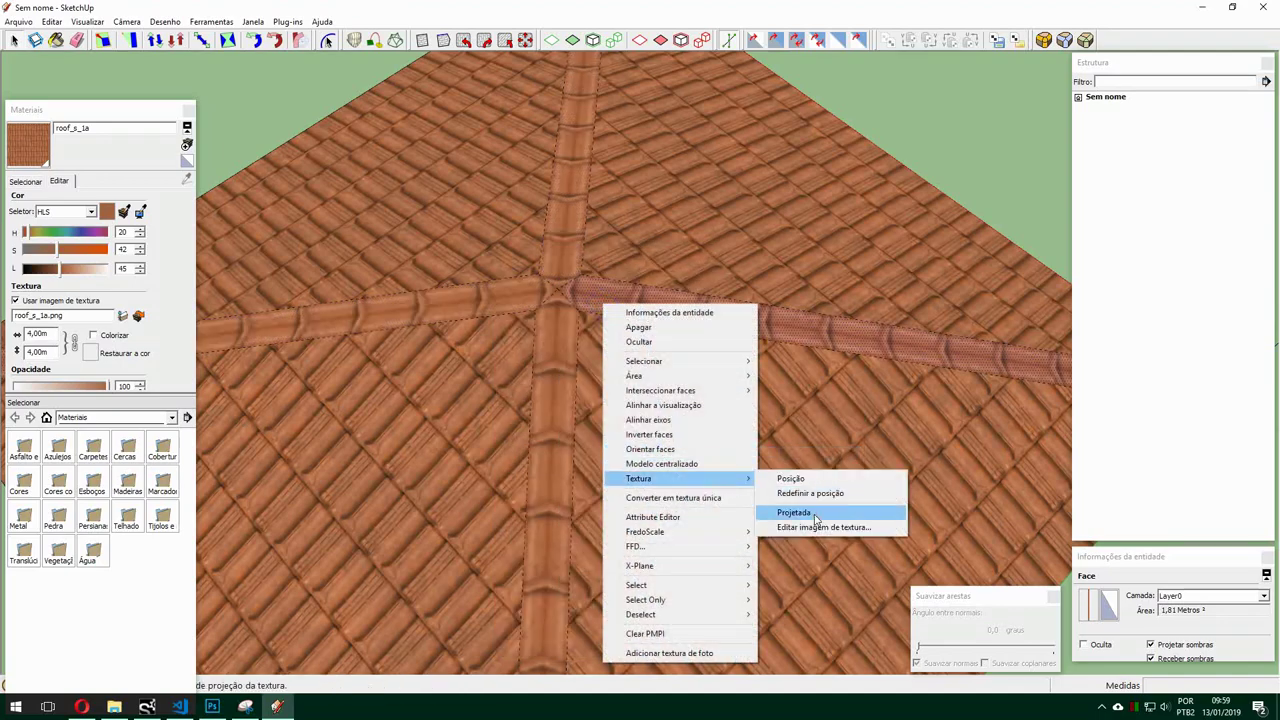
pyautogui.click(793, 512)
pyautogui.scroll(-3, 670, 458)
pyautogui.moveTo(670, 458); pyautogui.dragTo(630, 322, button='middle')
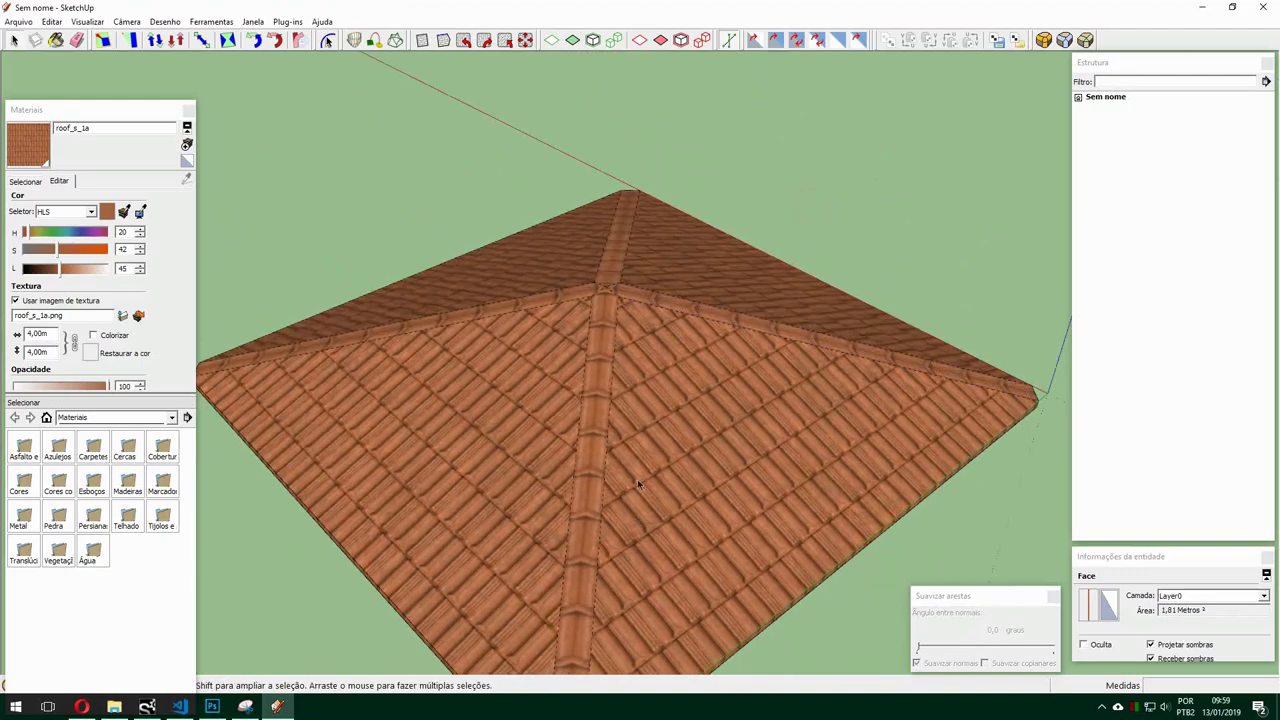
# Begin a hip line at the left roof corner, viewed from above.
pyautogui.press('l')
pyautogui.scroll(-3, 637, 479)
pyautogui.scroll(5, 591, 466)
pyautogui.scroll(3, 573, 476)
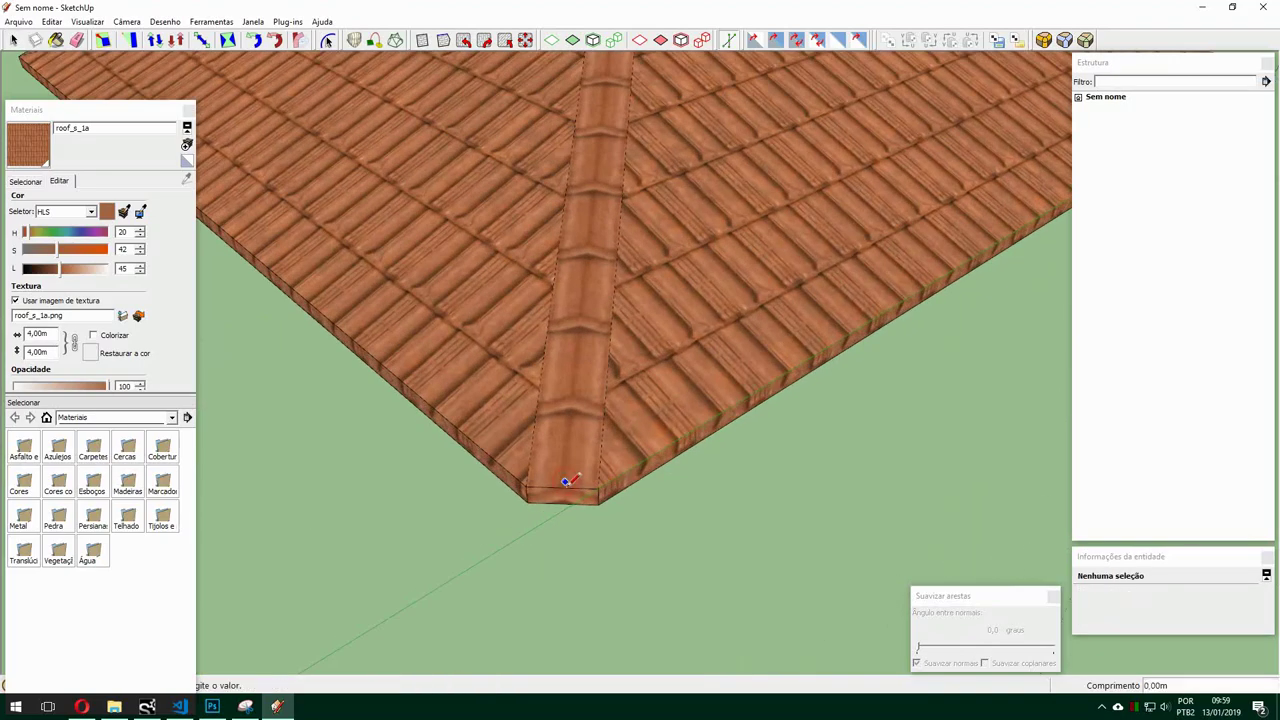
pyautogui.scroll(-5, 560, 400)
pyautogui.scroll(4, 557, 263)
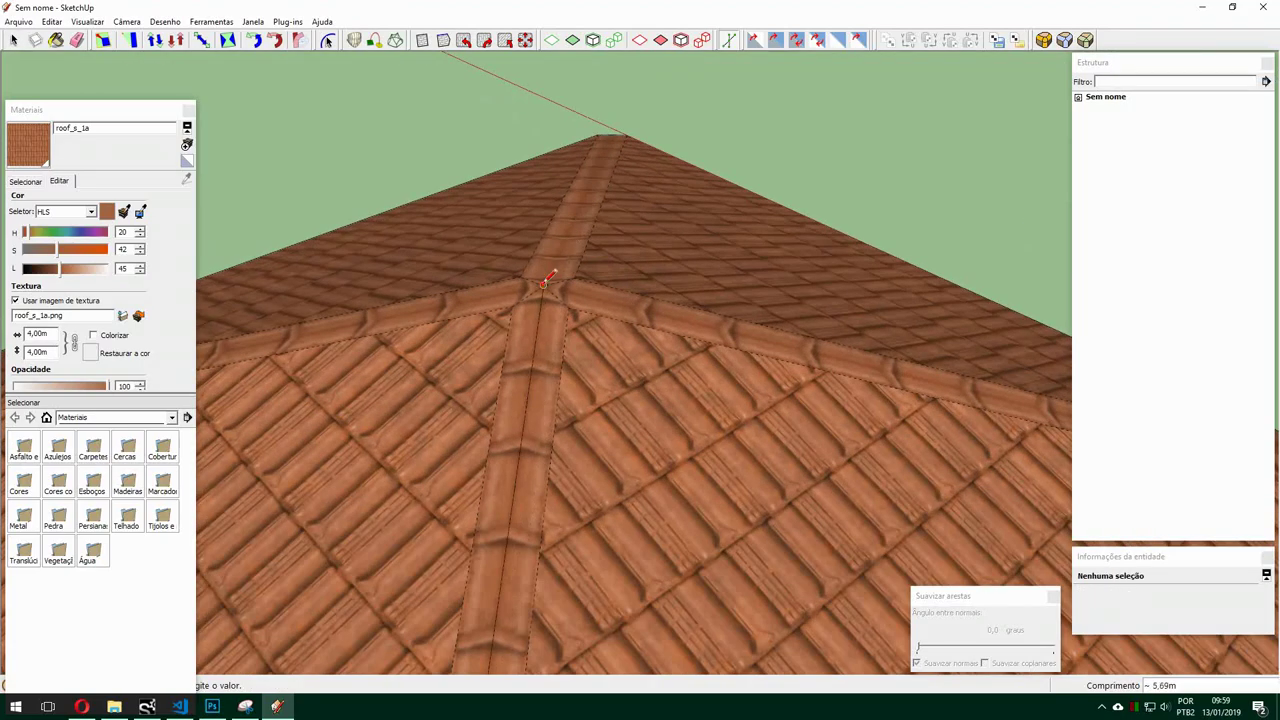
pyautogui.scroll(-5, 612, 131)
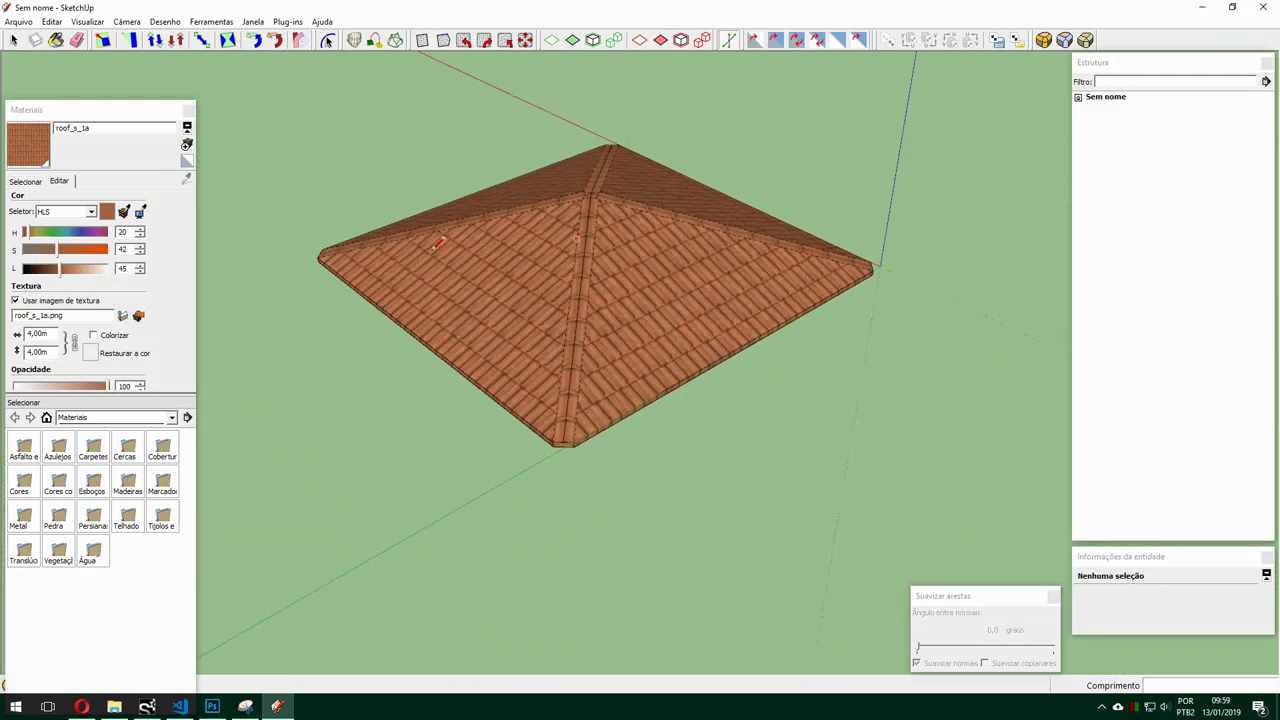
pyautogui.scroll(5, 281, 257)
pyautogui.moveTo(283, 248); pyautogui.dragTo(272, 385, button='middle')
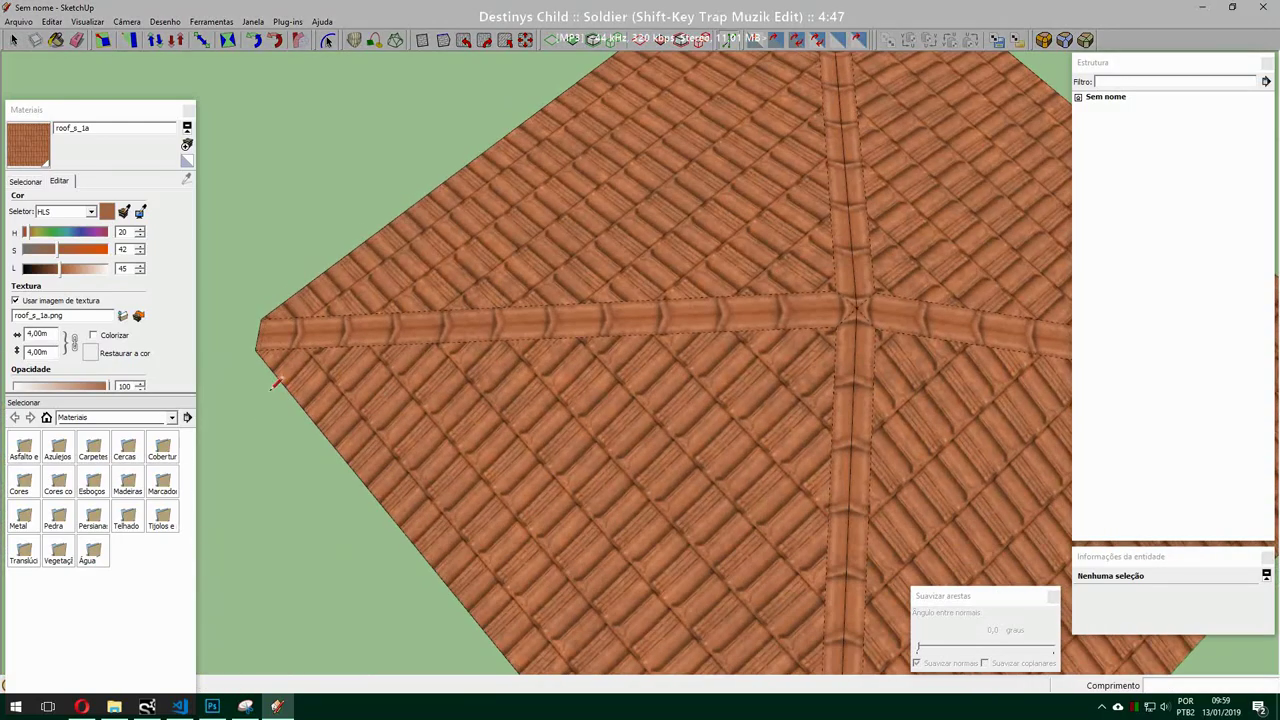
pyautogui.click(262, 332)
pyautogui.scroll(-4, 262, 332)
pyautogui.scroll(4, 693, 323)
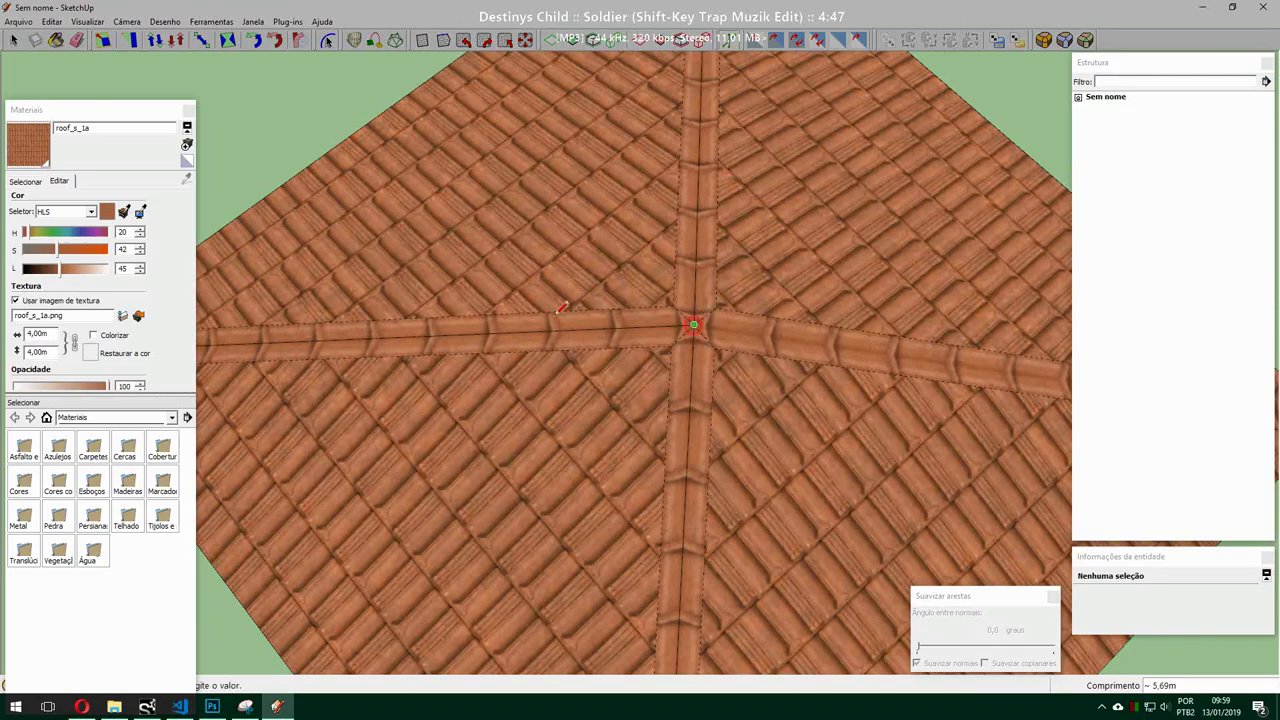
# Carry the line through the apex to the right roof corner, then select the left hip edge.
pyautogui.click(693, 323)
pyautogui.scroll(-4, 693, 323)
pyautogui.scroll(4, 822, 352)
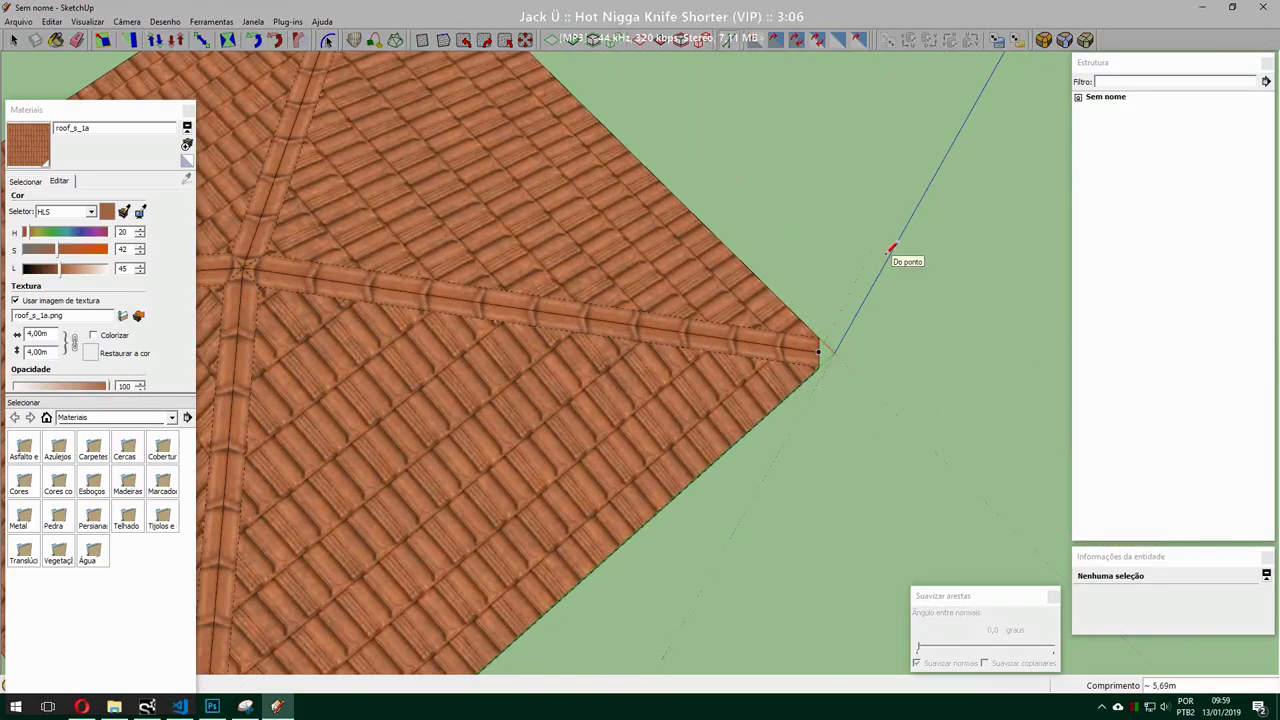
pyautogui.click(818, 356)
pyautogui.scroll(-4, 818, 356)
pyautogui.press('space')
pyautogui.scroll(5, 567, 290)
pyautogui.scroll(2, 567, 289)
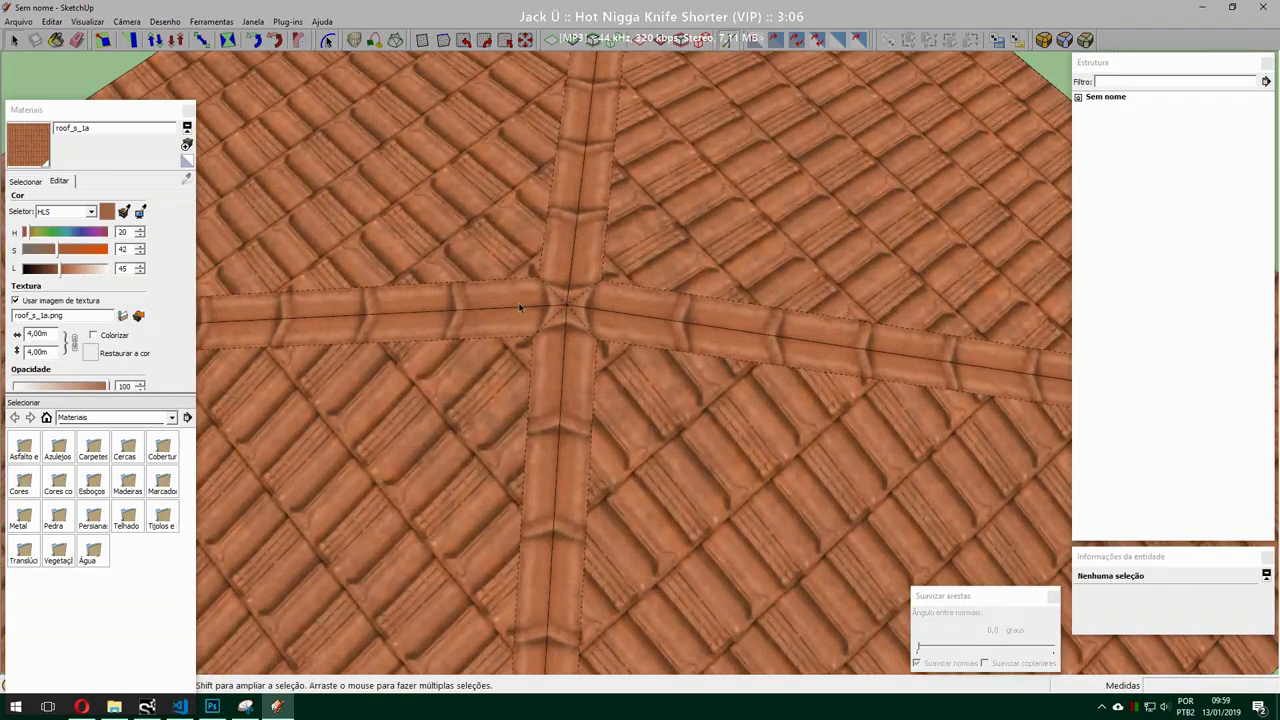
pyautogui.click(518, 306)
# Add the upper hip edge to the selection and move geometry at the roof apex.
pyautogui.moveTo(600, 366); pyautogui.dragTo(598, 304, button='middle')
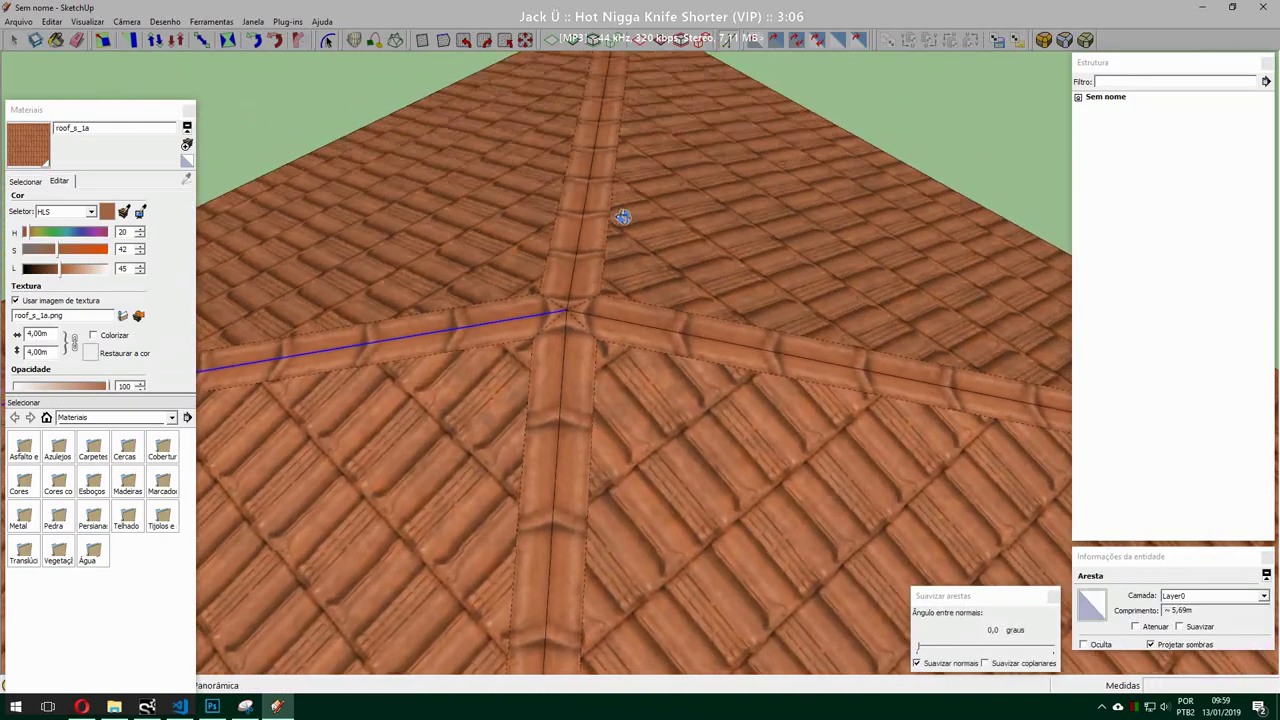
pyautogui.keyDown('ctrl'); pyautogui.click(571, 298); pyautogui.keyUp('ctrl')
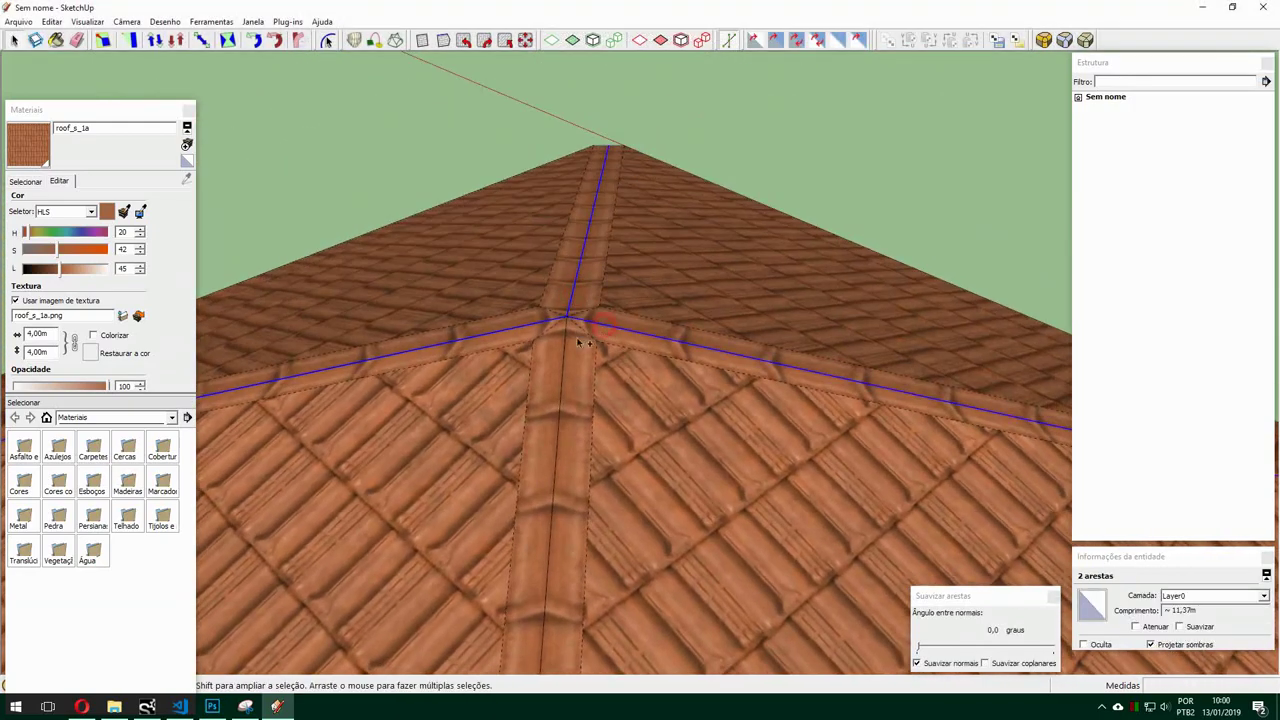
pyautogui.moveTo(588, 436); pyautogui.dragTo(577, 296, button='middle')
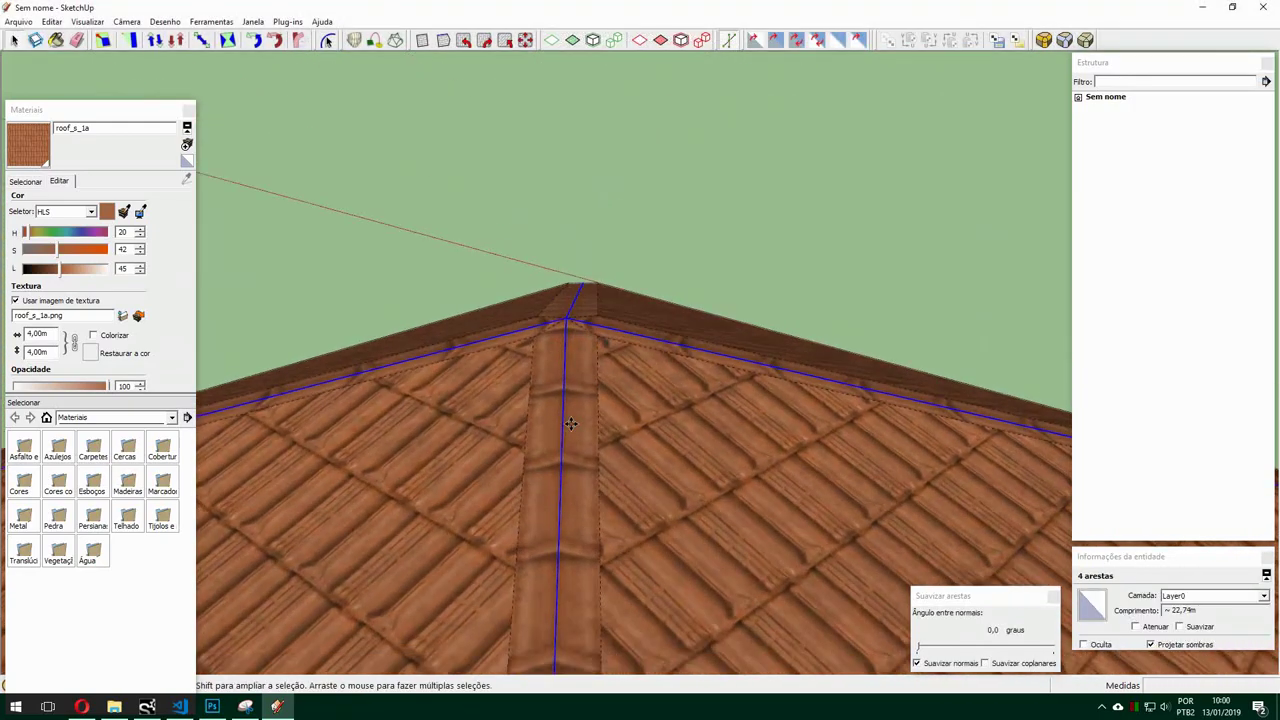
pyautogui.press('m')
pyautogui.click(568, 281)
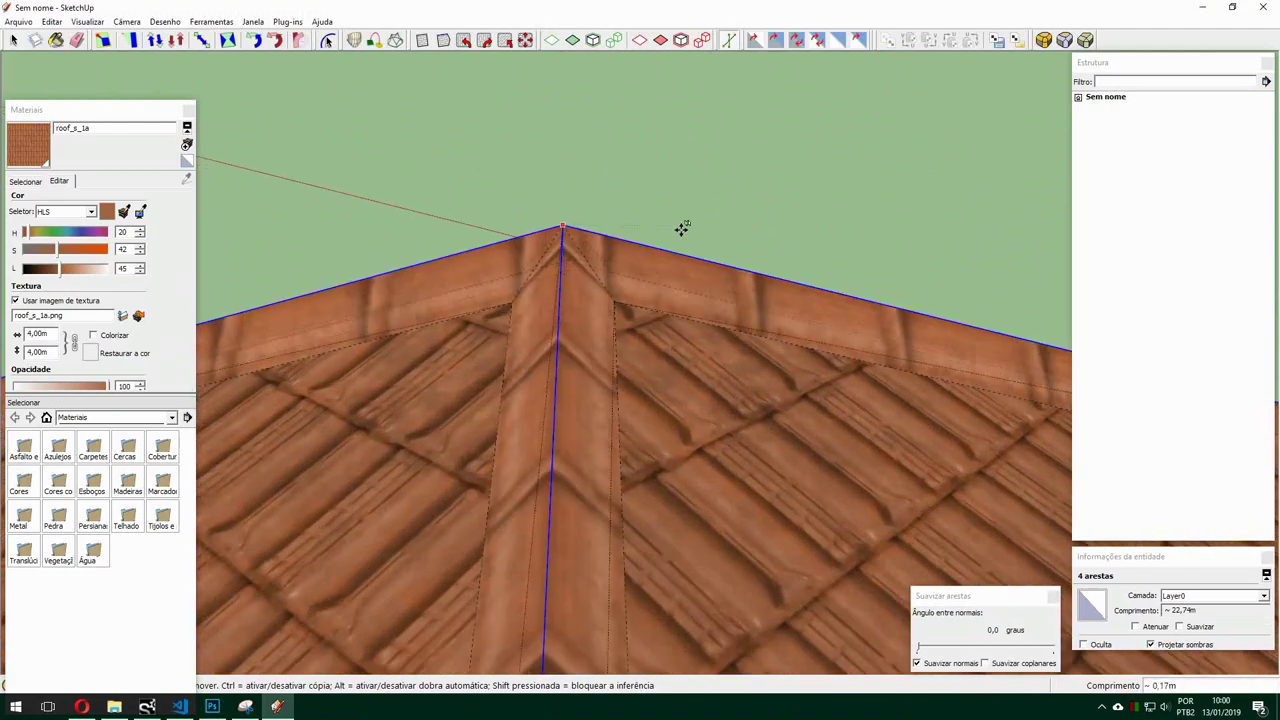
pyautogui.click(751, 264)
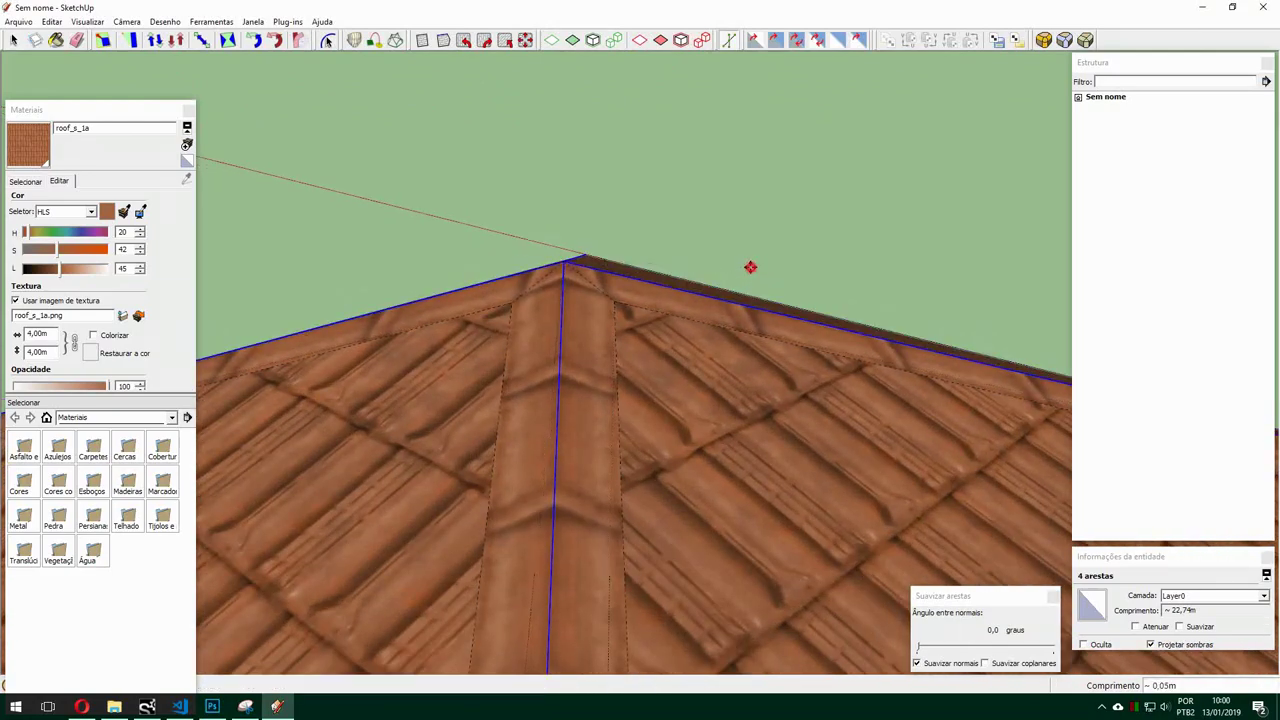
# Soften and smooth the selected hip edges at about 68,5°.
pyautogui.scroll(-3, 751, 264)
pyautogui.scroll(-3, 671, 385)
pyautogui.moveTo(671, 385)
pyautogui.mouseDown(button='middle')
pyautogui.moveTo(649, 211)
pyautogui.moveTo(666, 166)
pyautogui.moveTo(677, 237)
pyautogui.moveTo(388, 511)
pyautogui.moveTo(608, 608)
pyautogui.moveTo(679, 405)
pyautogui.mouseUp(button='middle')
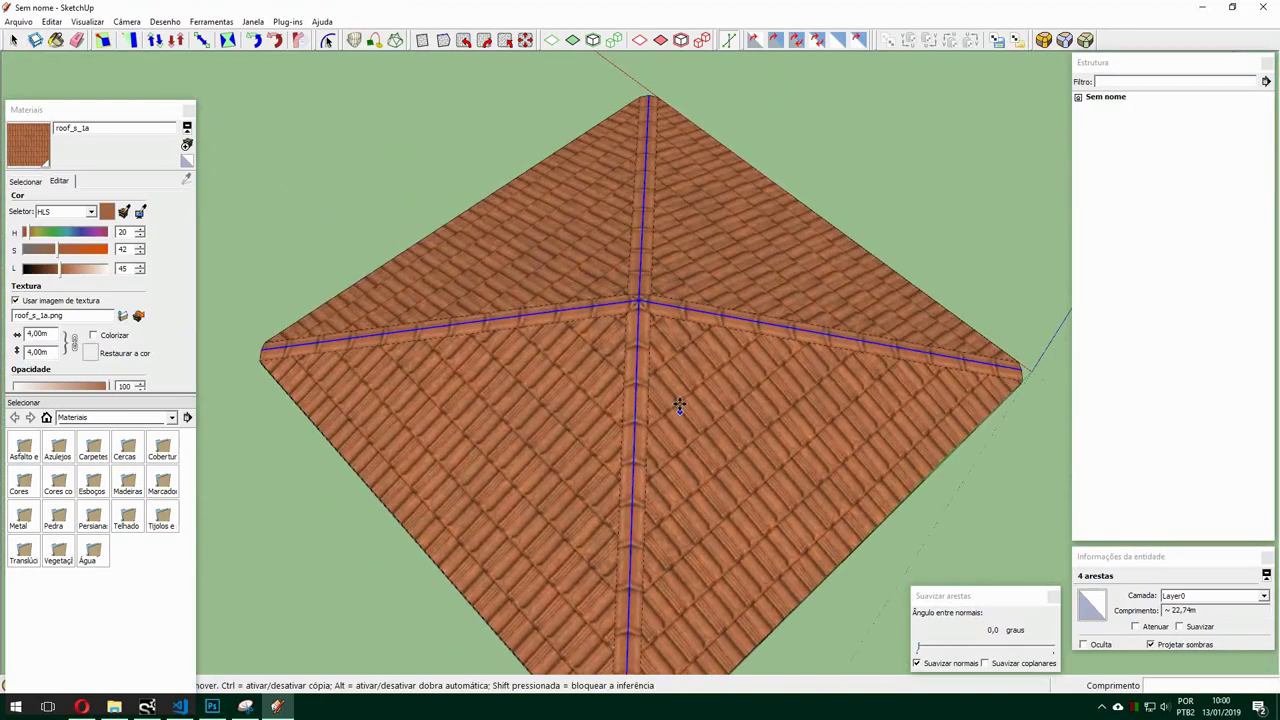
pyautogui.moveTo(921, 651); pyautogui.dragTo(938, 654)
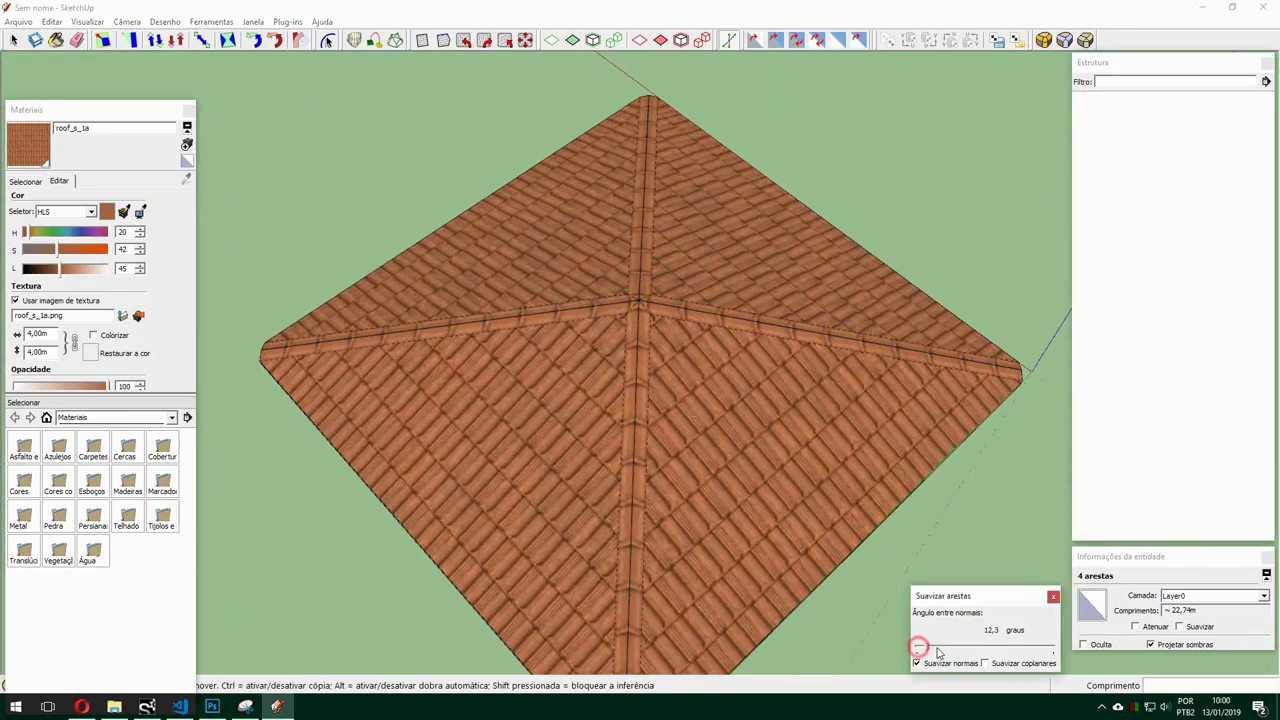
pyautogui.press('space')
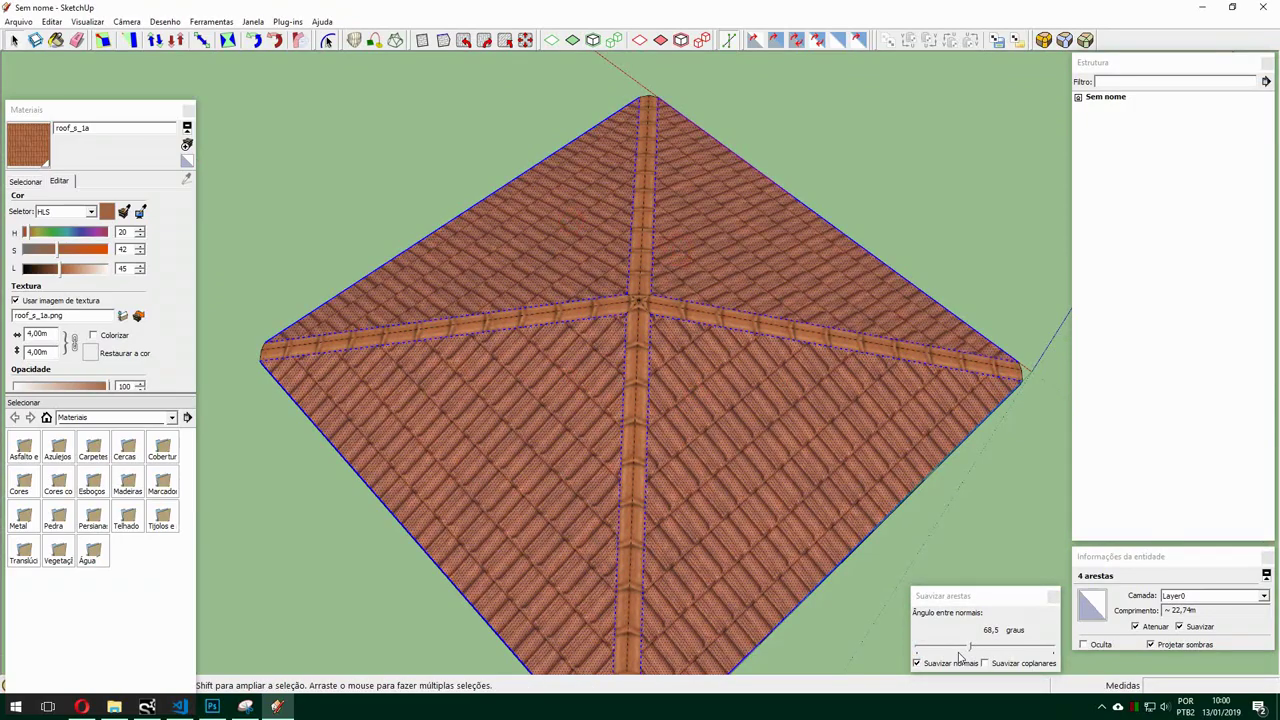
# Pan across the centre of the roof to check the softened hips.
pyautogui.scroll(-3, 927, 310)
pyautogui.scroll(5, 650, 225)
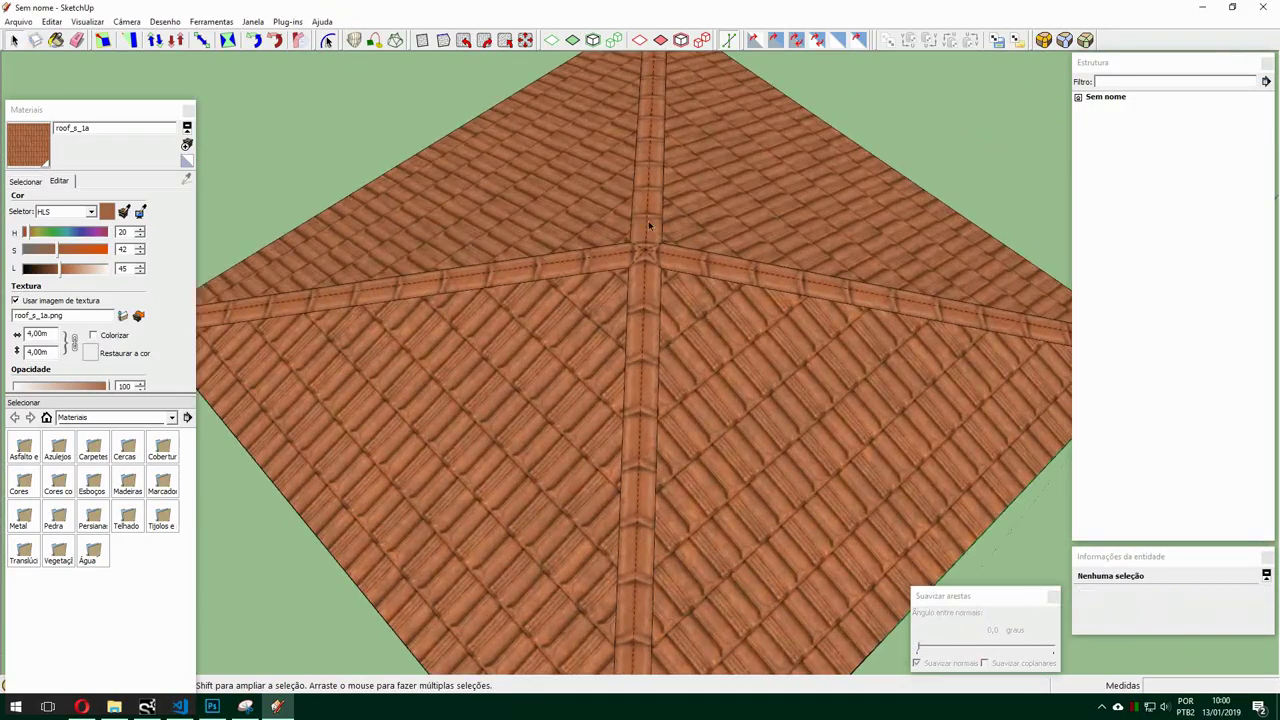
pyautogui.scroll(5, 654, 237)
pyautogui.moveTo(654, 237)
pyautogui.keyDown('shift'); pyautogui.mouseDown(button='middle')
pyautogui.moveTo(723, 254)
pyautogui.moveTo(734, 380)
pyautogui.moveTo(586, 380)
pyautogui.moveTo(228, 166)
pyautogui.mouseUp(button='middle'); pyautogui.keyUp('shift')
pyautogui.scroll(-3, 721, 297)
pyautogui.scroll(-2, 721, 297)
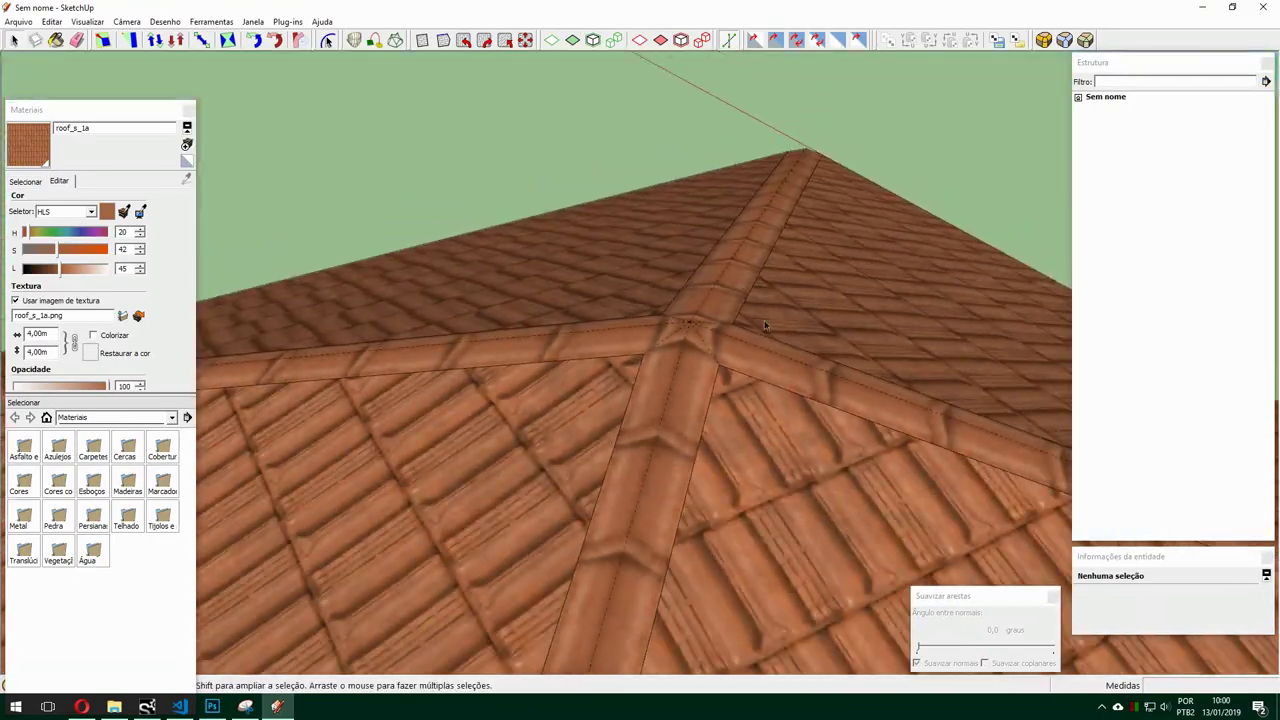
pyautogui.click(87, 21)
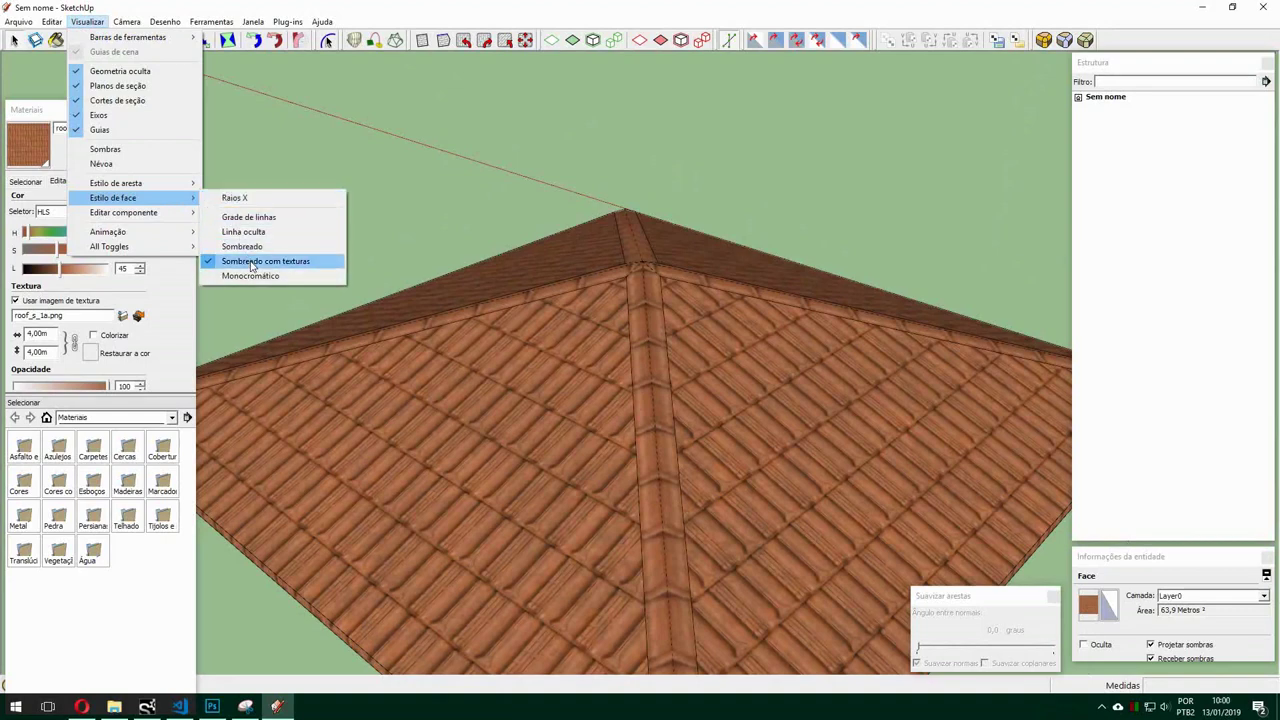
# Set the face style to Monochrome and hide edges to reveal shading along the hips.
pyautogui.click(252, 275)
pyautogui.scroll(3, 657, 329)
pyautogui.scroll(2, 671, 429)
pyautogui.scroll(2, 694, 368)
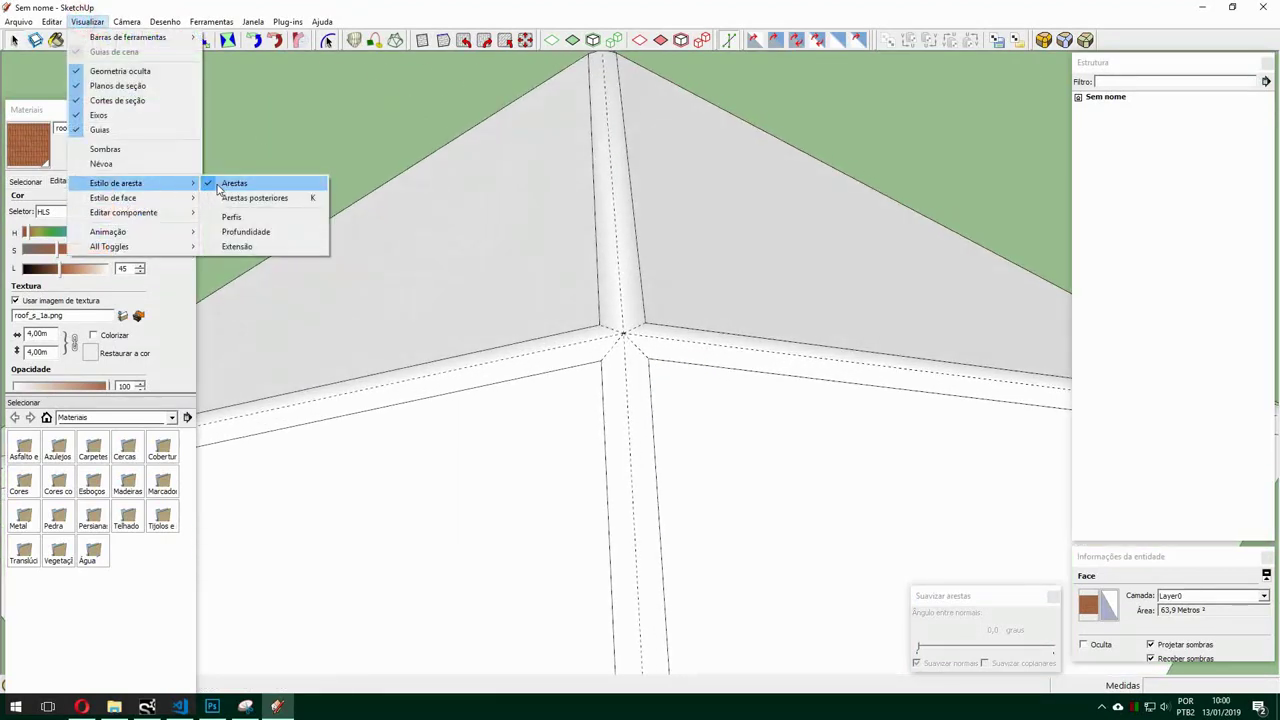
pyautogui.click(218, 188)
pyautogui.moveTo(777, 446)
pyautogui.mouseDown(button='middle')
pyautogui.moveTo(694, 266)
pyautogui.moveTo(974, 246)
pyautogui.moveTo(790, 482)
pyautogui.moveTo(723, 186)
pyautogui.moveTo(571, 291)
pyautogui.moveTo(979, 373)
pyautogui.moveTo(700, 354)
pyautogui.moveTo(803, 311)
pyautogui.moveTo(823, 246)
pyautogui.moveTo(748, 355)
pyautogui.mouseUp(button='middle')
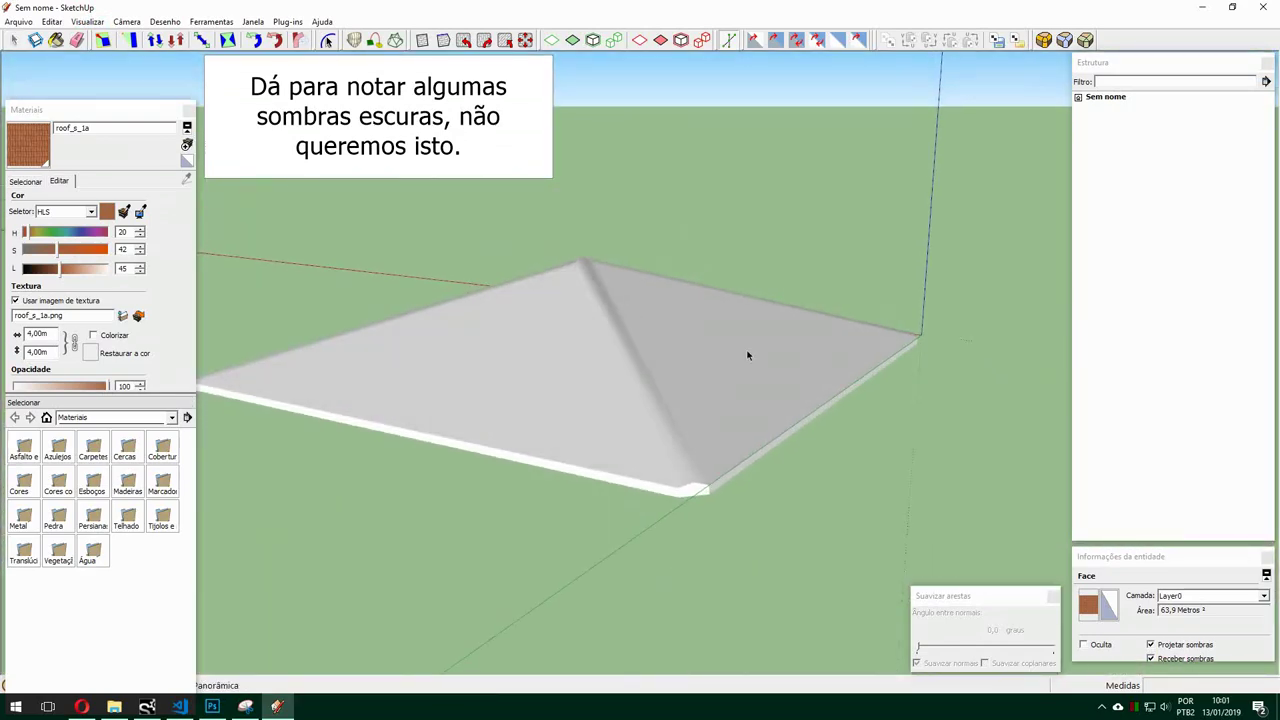
# Orbit around the grey roof to examine the hip strips from several angles.
pyautogui.scroll(3, 707, 467)
pyautogui.scroll(2, 726, 503)
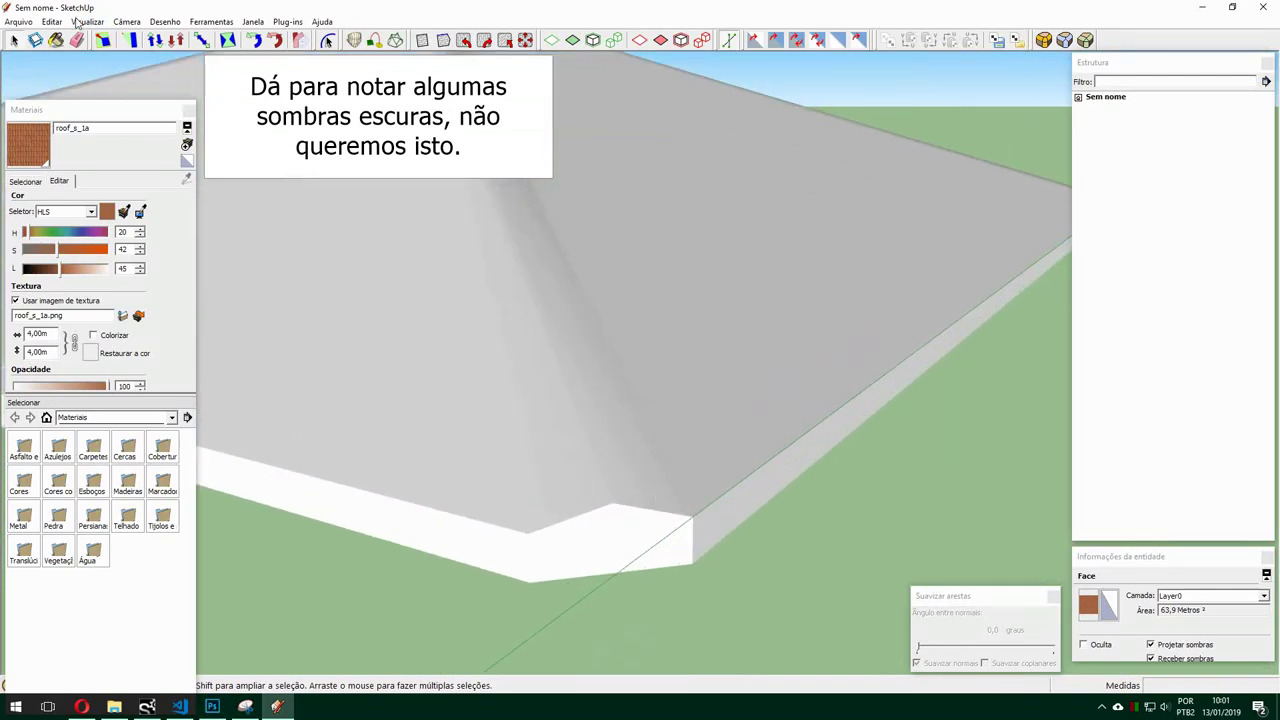
pyautogui.scroll(-3, 821, 557)
pyautogui.scroll(-3, 777, 431)
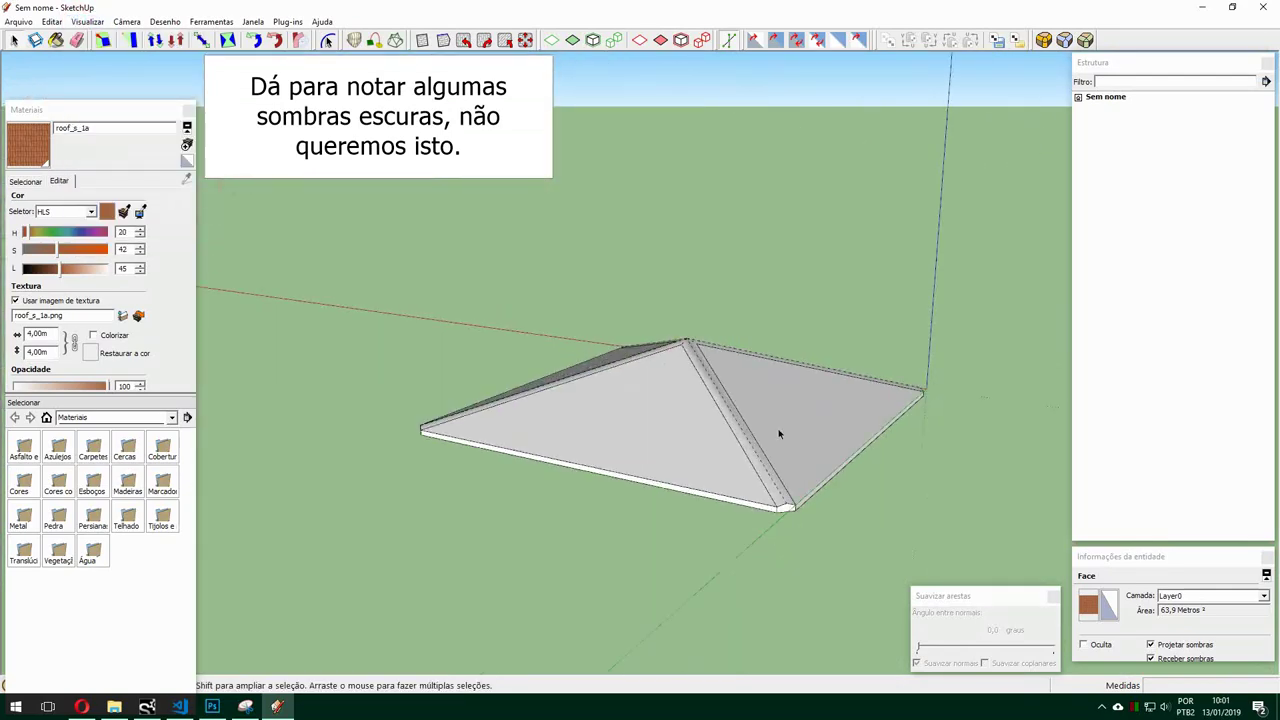
pyautogui.moveTo(777, 431); pyautogui.dragTo(829, 497, button='middle')
pyautogui.scroll(2, 760, 441)
pyautogui.moveTo(760, 441)
pyautogui.mouseDown(button='middle')
pyautogui.moveTo(660, 471)
pyautogui.moveTo(586, 523)
pyautogui.mouseUp(button='middle')
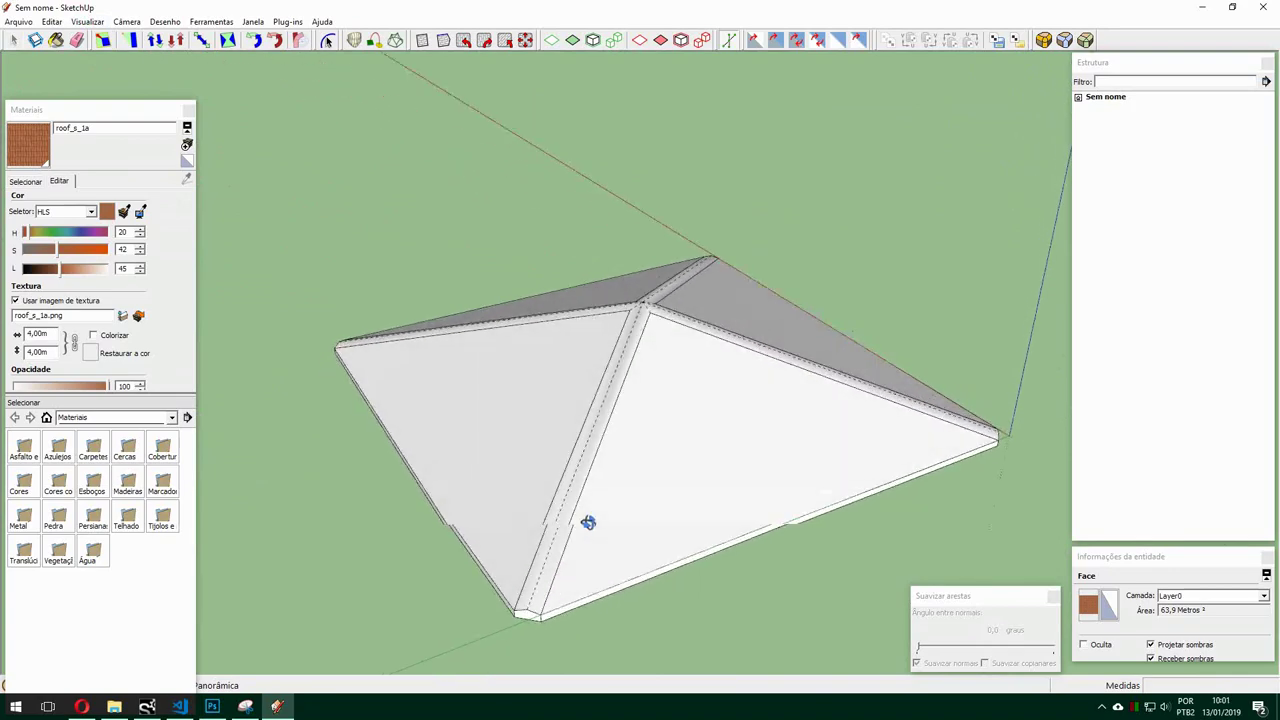
pyautogui.scroll(2, 420, 586)
pyautogui.scroll(3, 667, 322)
pyautogui.scroll(2, 667, 322)
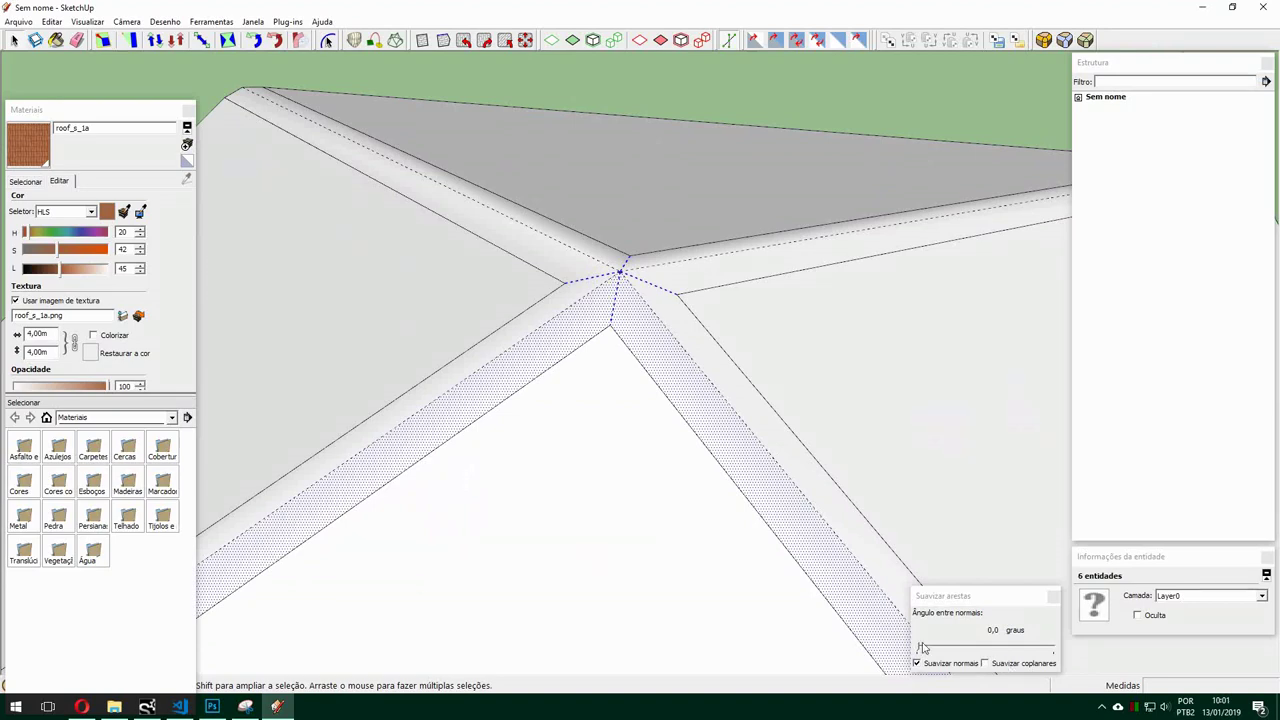
pyautogui.scroll(-2, 866, 654)
pyautogui.scroll(-3, 671, 380)
pyautogui.moveTo(671, 380); pyautogui.dragTo(1008, 248, button='middle')
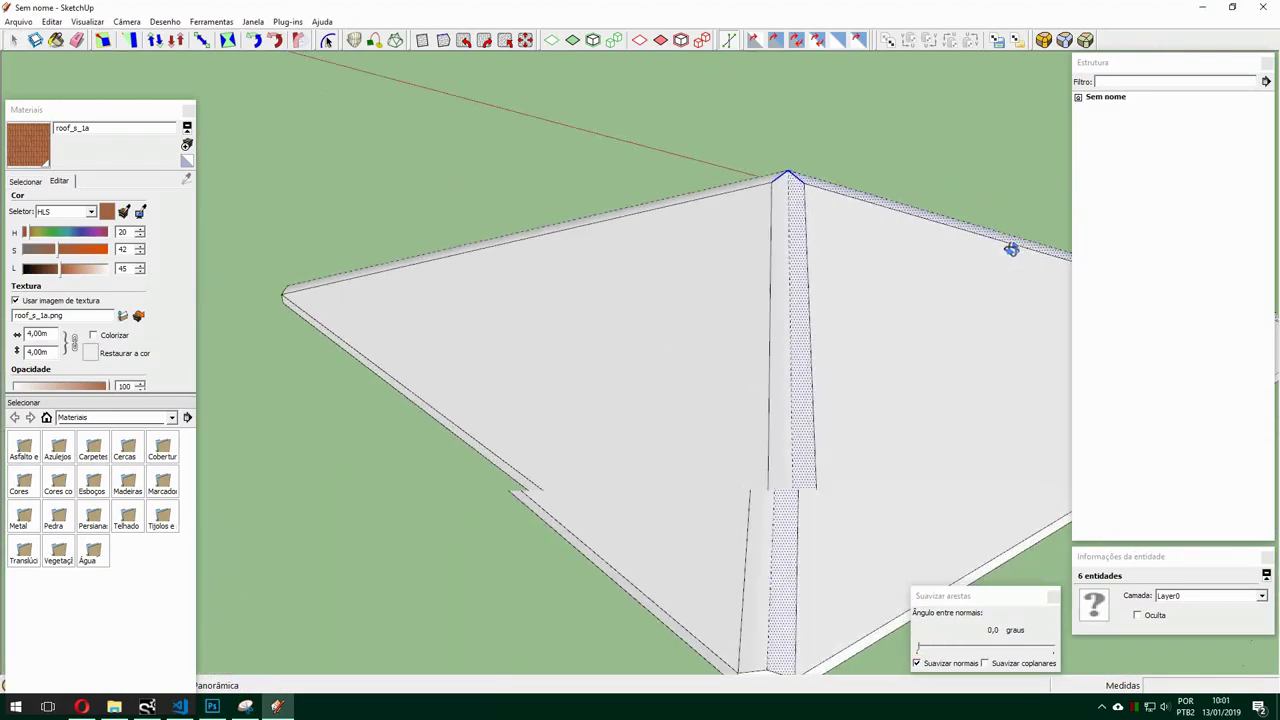
pyautogui.moveTo(534, 634); pyautogui.dragTo(660, 630, button='middle')
pyautogui.moveTo(682, 416)
pyautogui.mouseDown(button='middle')
pyautogui.moveTo(757, 609)
pyautogui.moveTo(711, 463)
pyautogui.moveTo(307, 289)
pyautogui.mouseUp(button='middle')
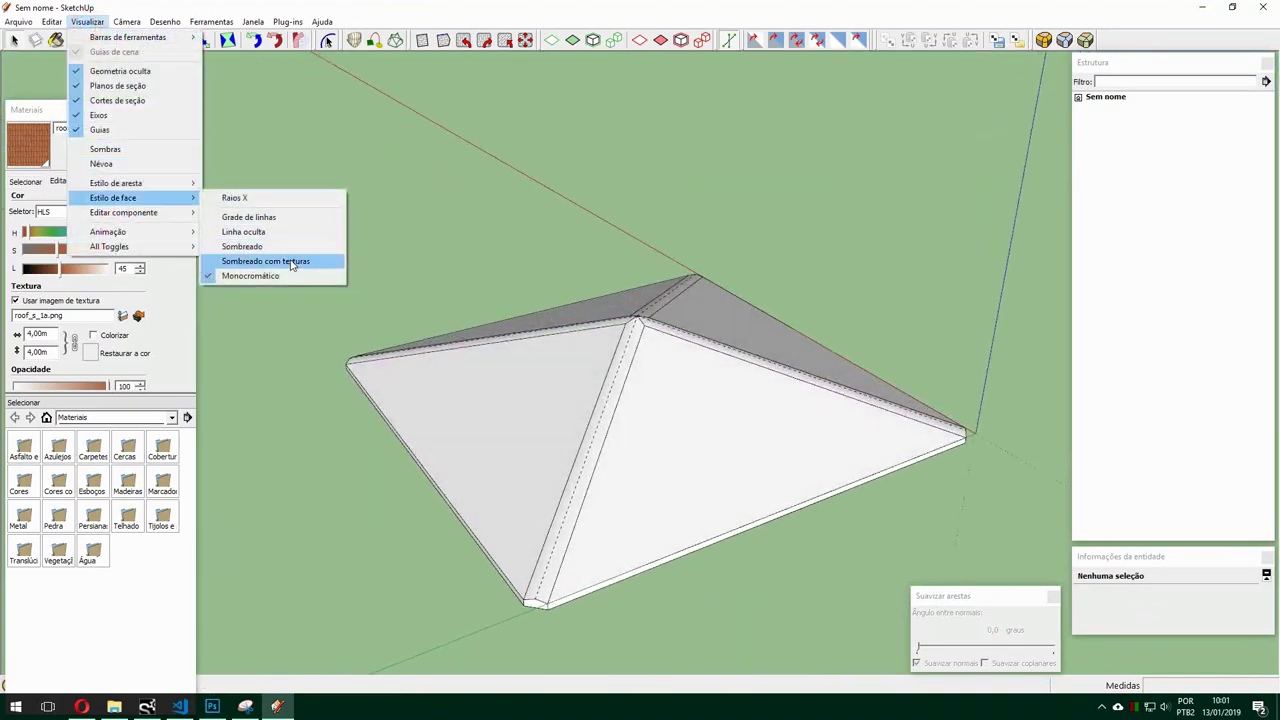
# Turn off edge display and return to Shaded with Textures to view the finished tiled roof.
pyautogui.click(206, 184)
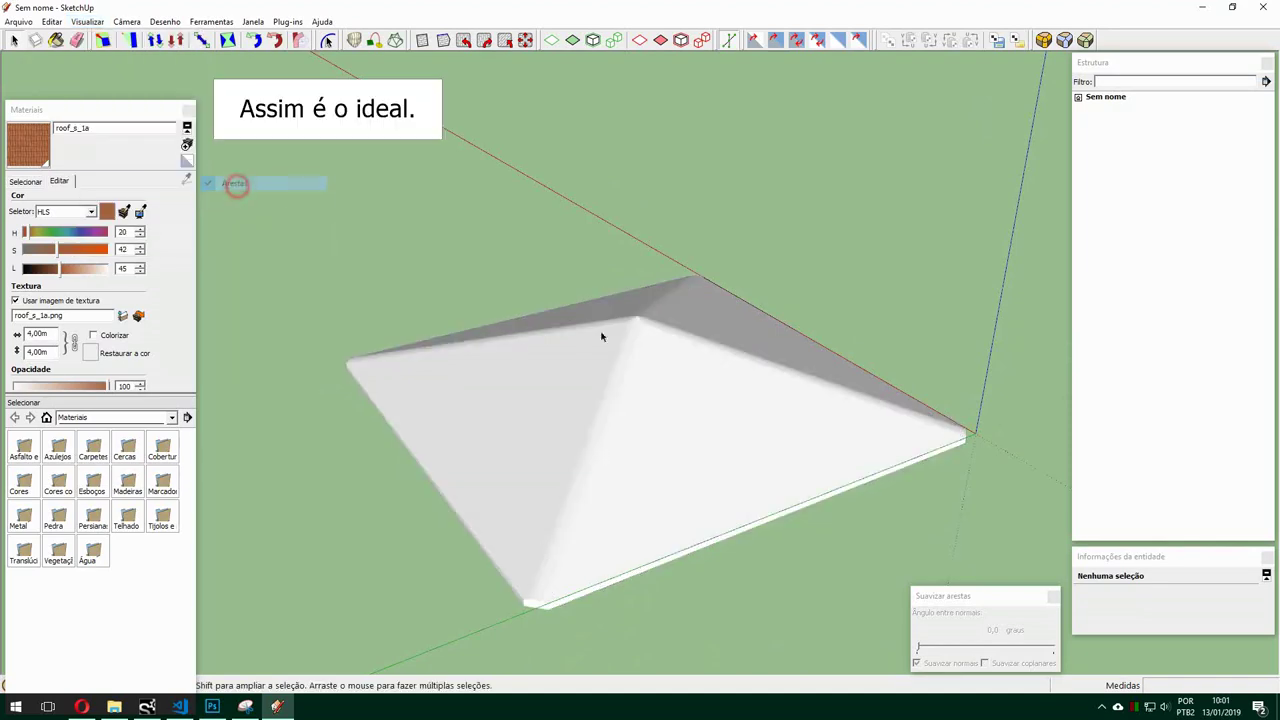
pyautogui.scroll(2, 643, 320)
pyautogui.scroll(2, 643, 320)
pyautogui.moveTo(643, 320)
pyautogui.mouseDown(button='middle')
pyautogui.moveTo(748, 364)
pyautogui.moveTo(720, 386)
pyautogui.moveTo(657, 211)
pyautogui.moveTo(623, 531)
pyautogui.moveTo(866, 398)
pyautogui.moveTo(629, 329)
pyautogui.moveTo(494, 476)
pyautogui.mouseUp(button='middle')
pyautogui.scroll(2, 629, 329)
pyautogui.scroll(1, 614, 337)
pyautogui.scroll(-2, 760, 229)
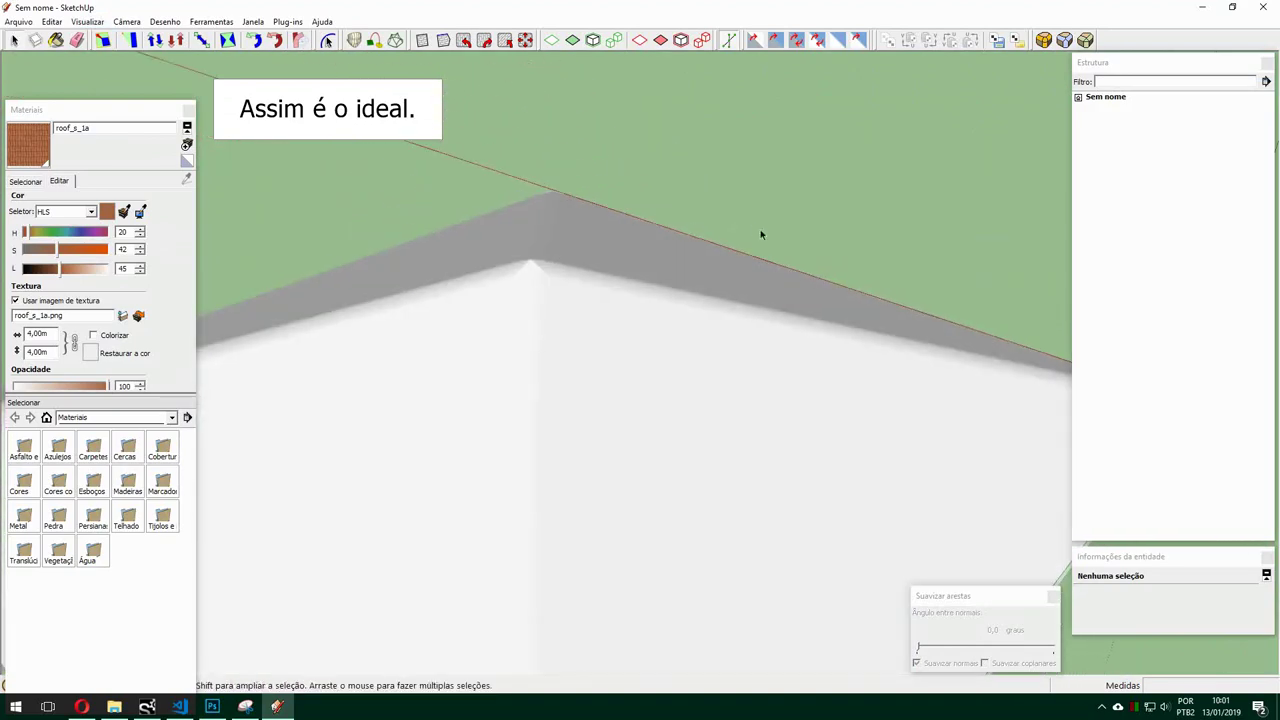
pyautogui.scroll(-2, 760, 229)
pyautogui.scroll(3, 641, 288)
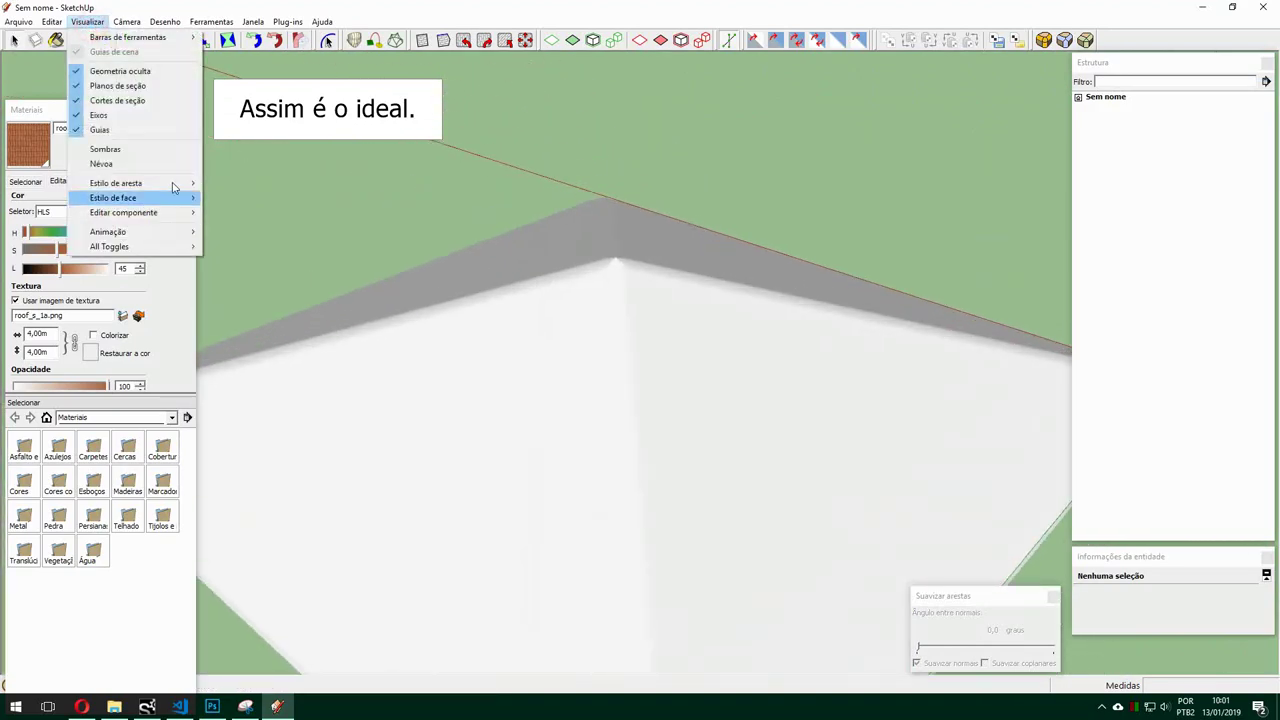
pyautogui.click(265, 261)
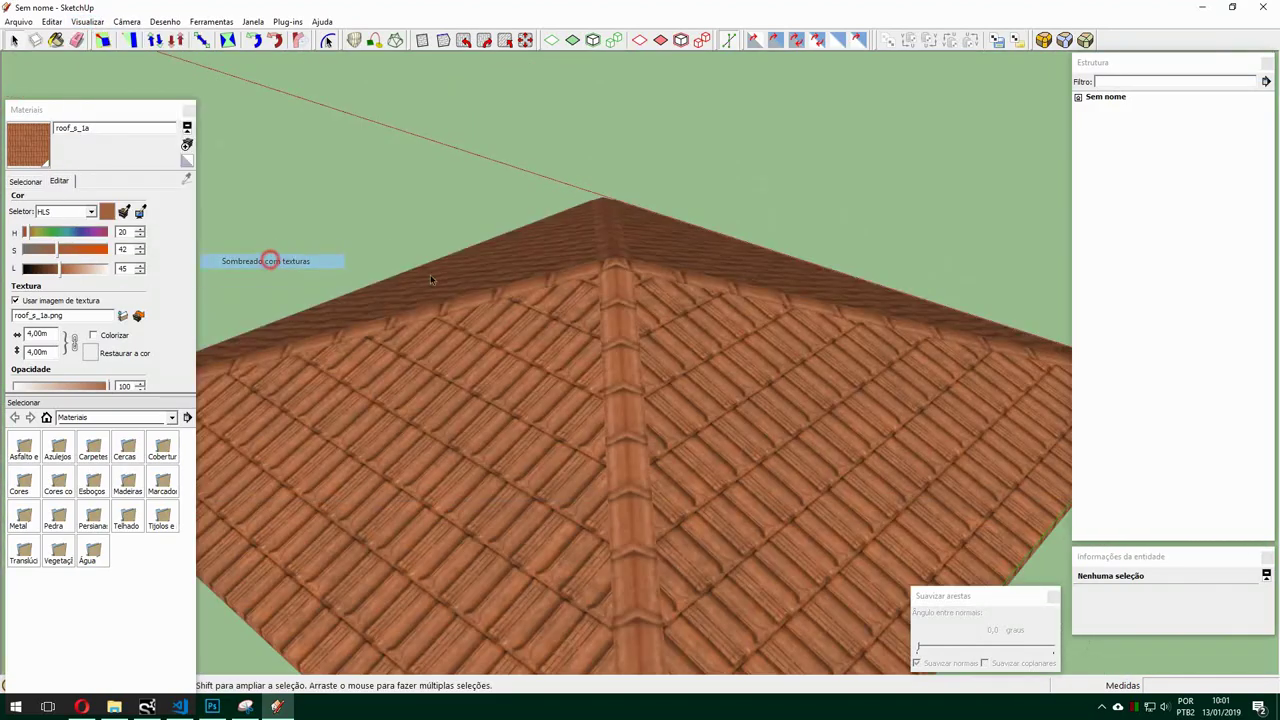